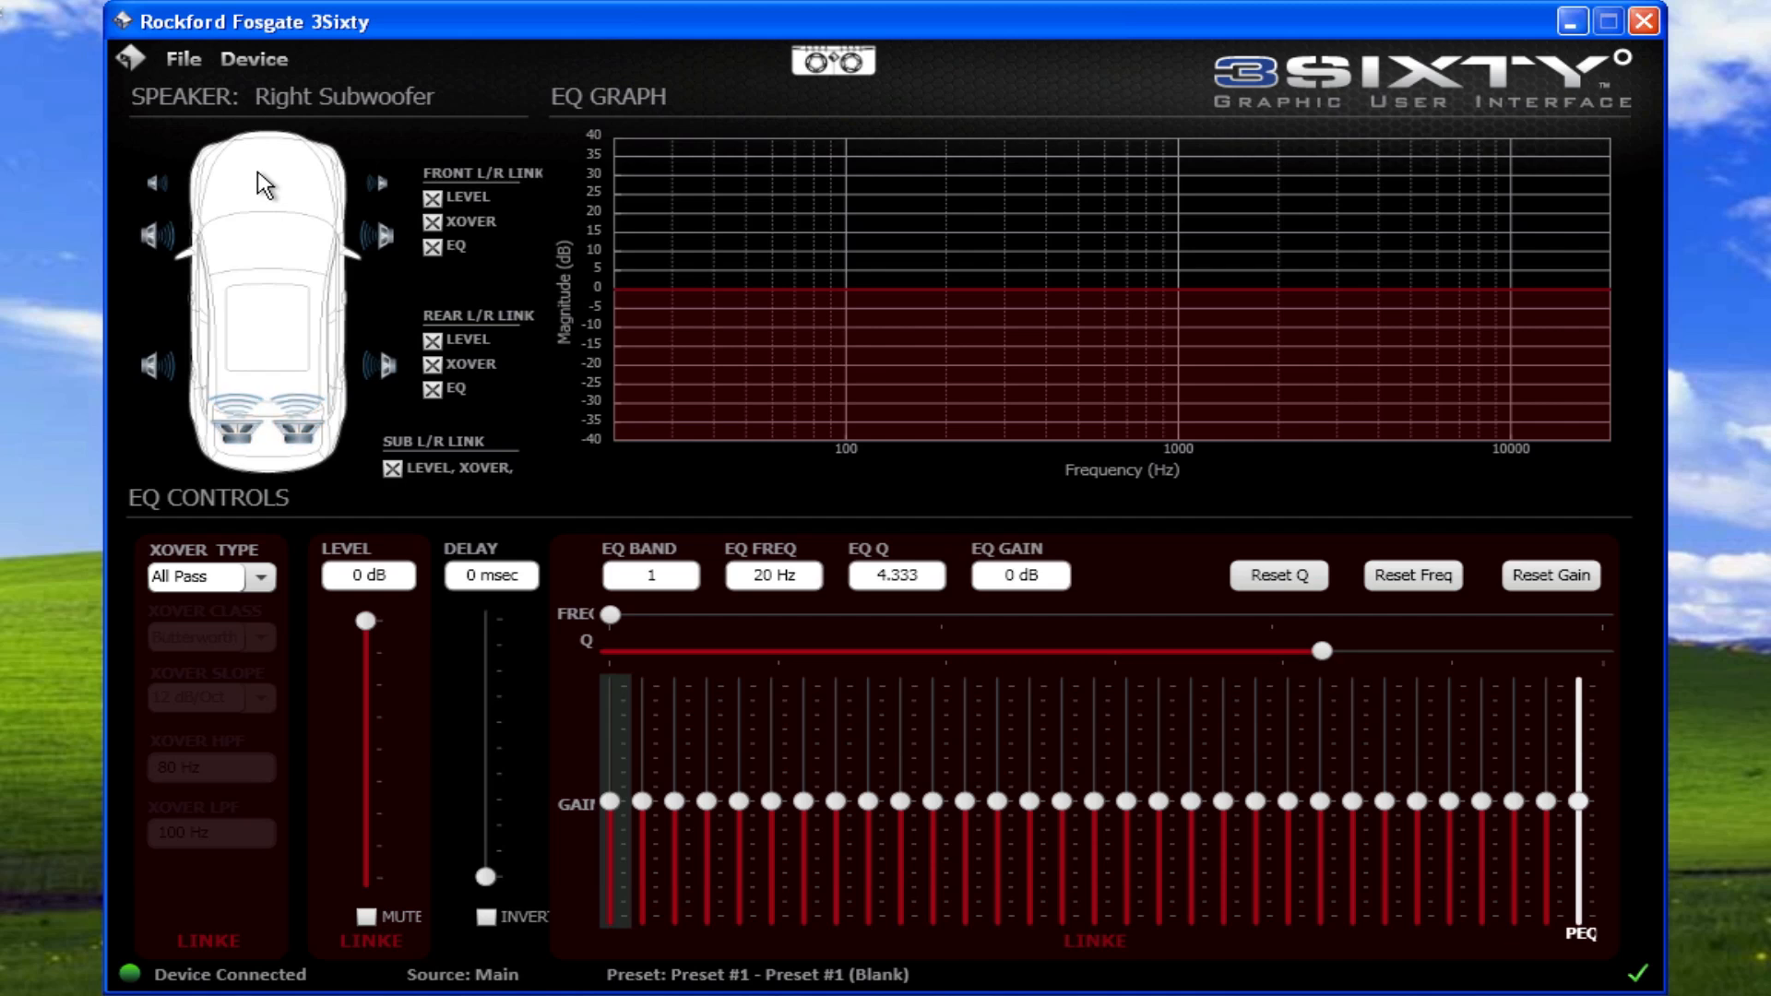
Step: Review the front left tweeter, front left midbass, rear left fullrange and left subwoofer settings
left_click(151, 182)
left_click(151, 239)
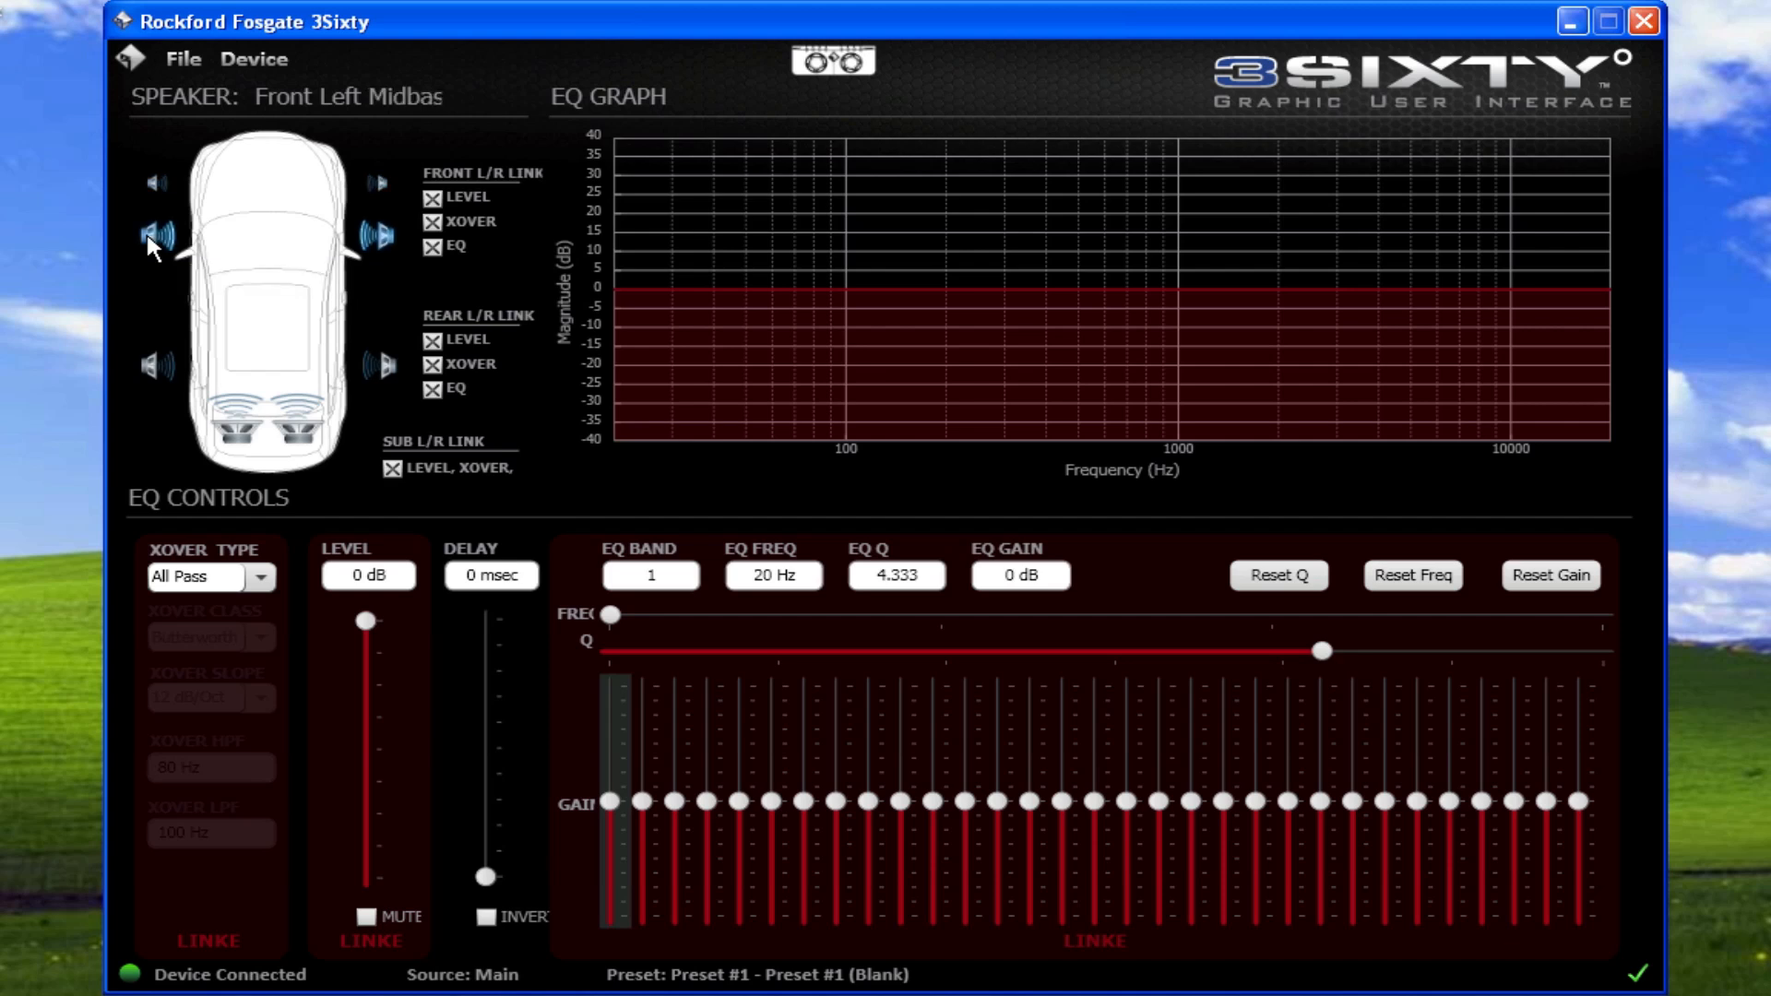
left_click(149, 363)
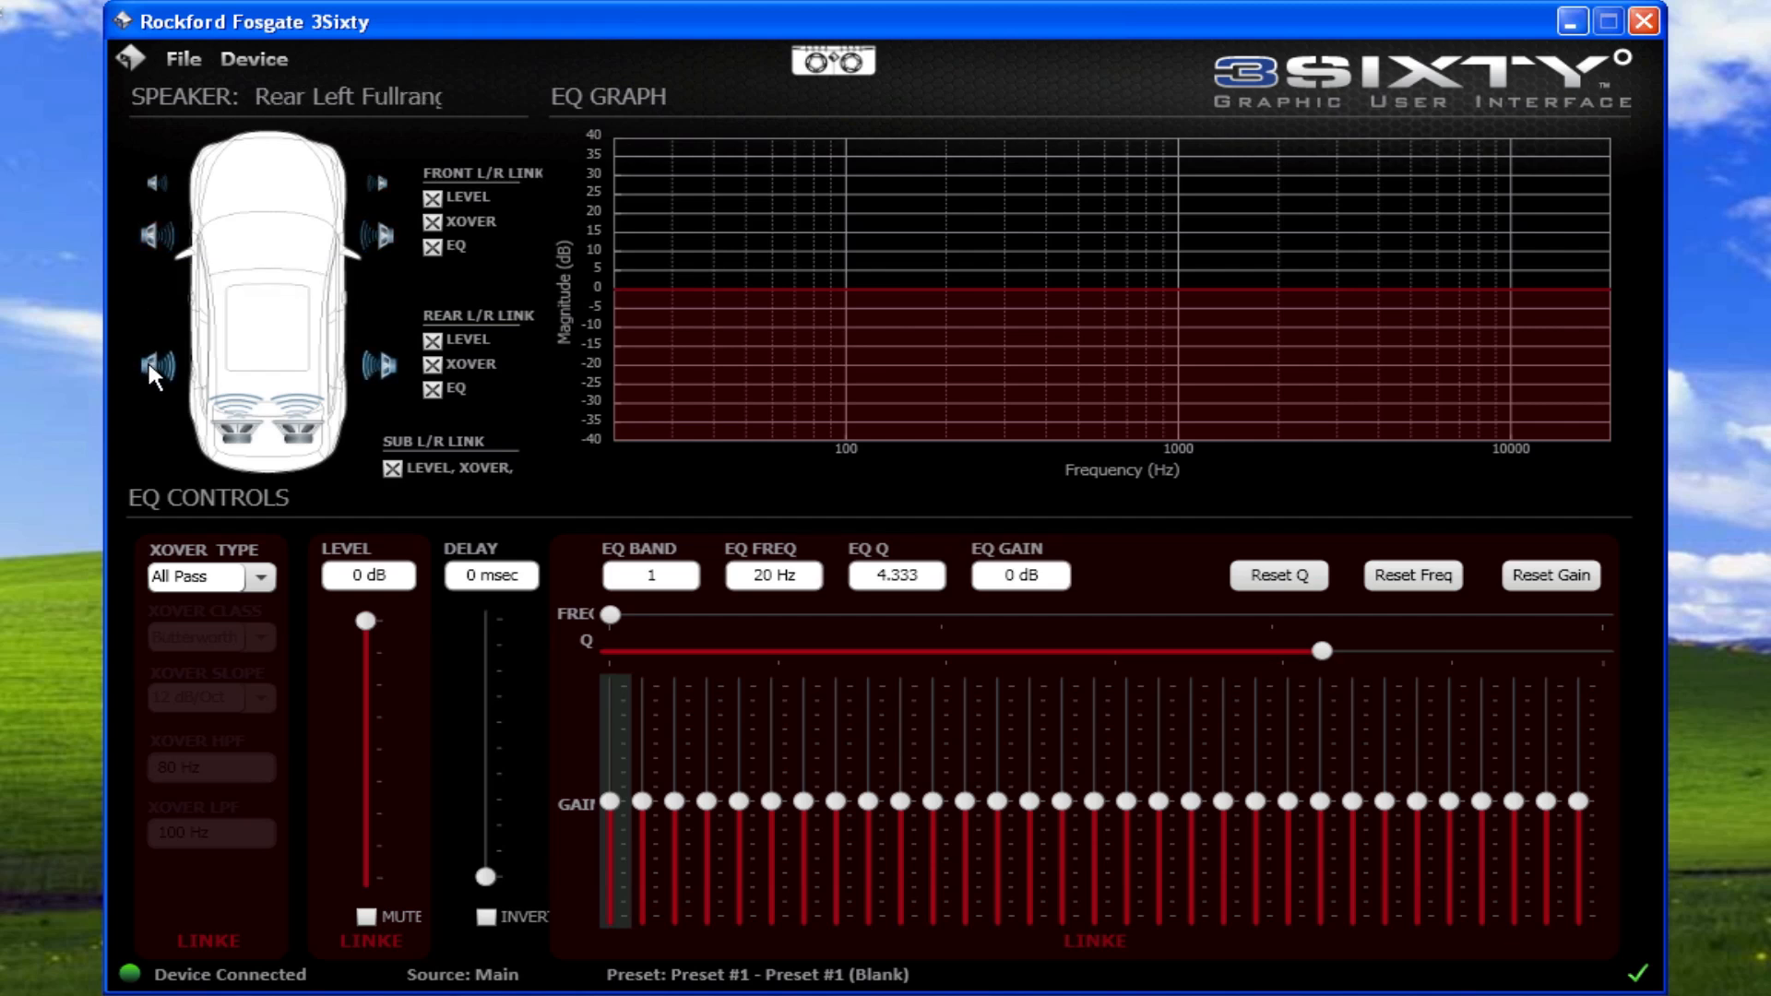
left_click(243, 434)
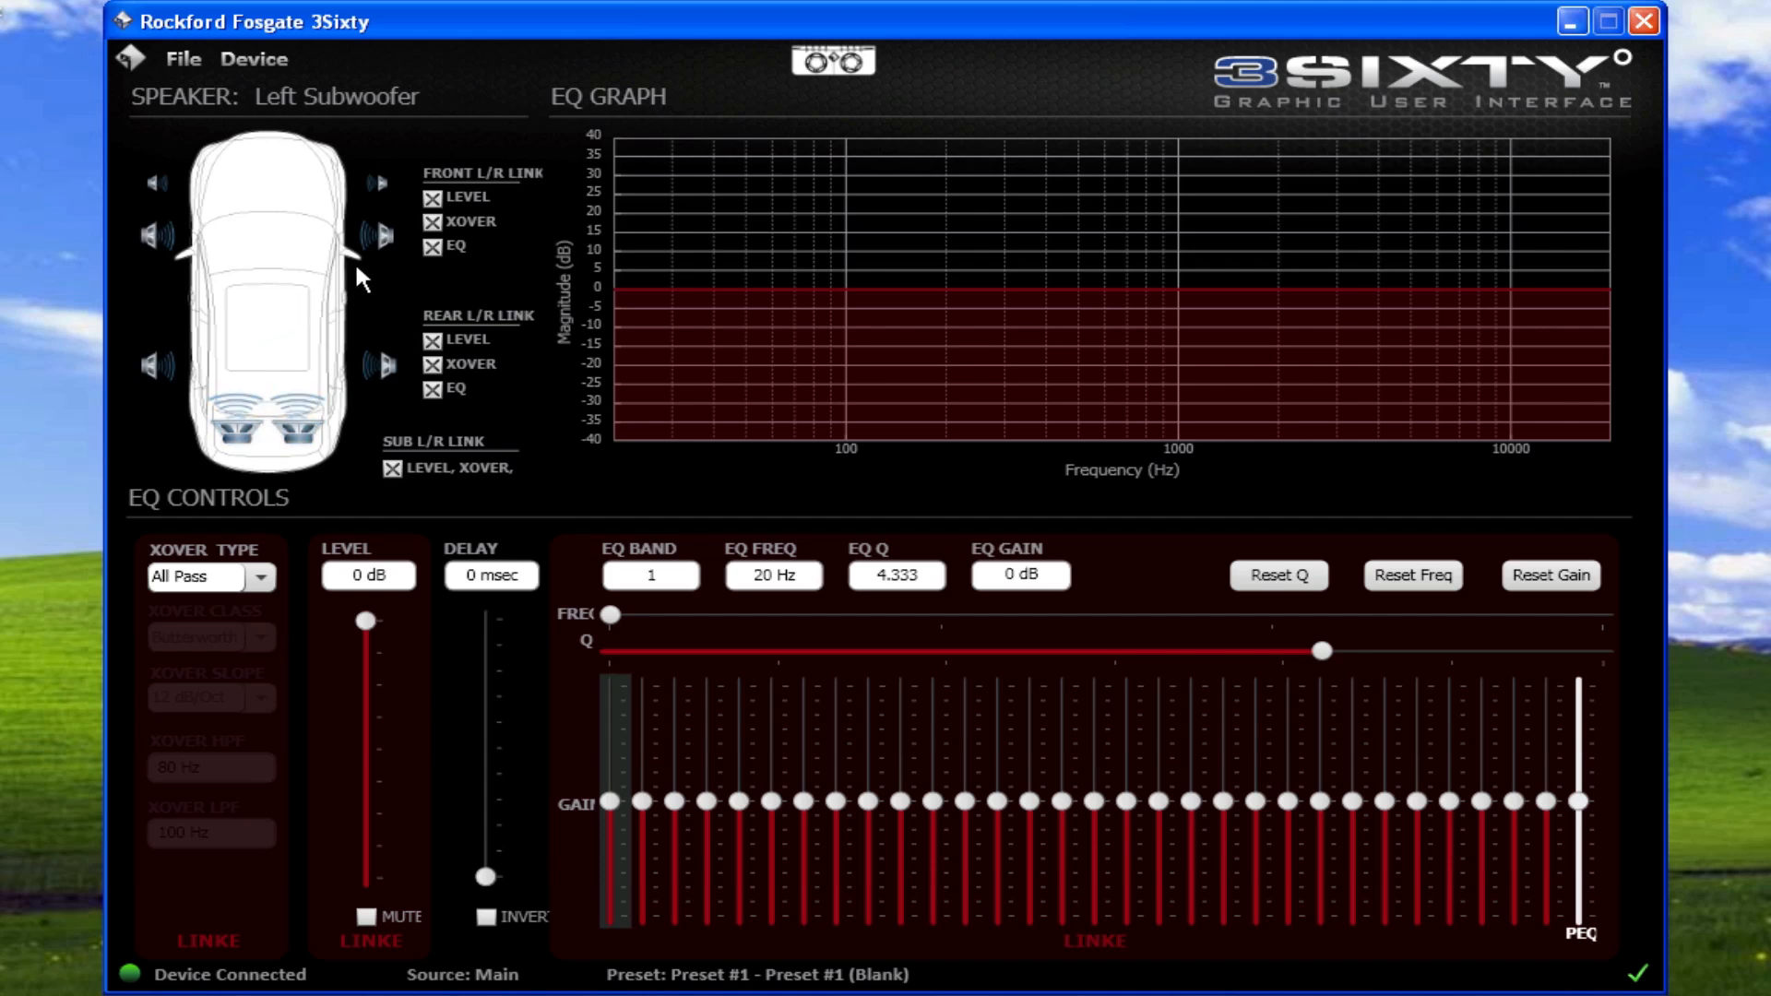
Step: Show the front right tweeter, then settle on the front right midbass settings
left_click(383, 235)
left_click(378, 180)
left_click(378, 232)
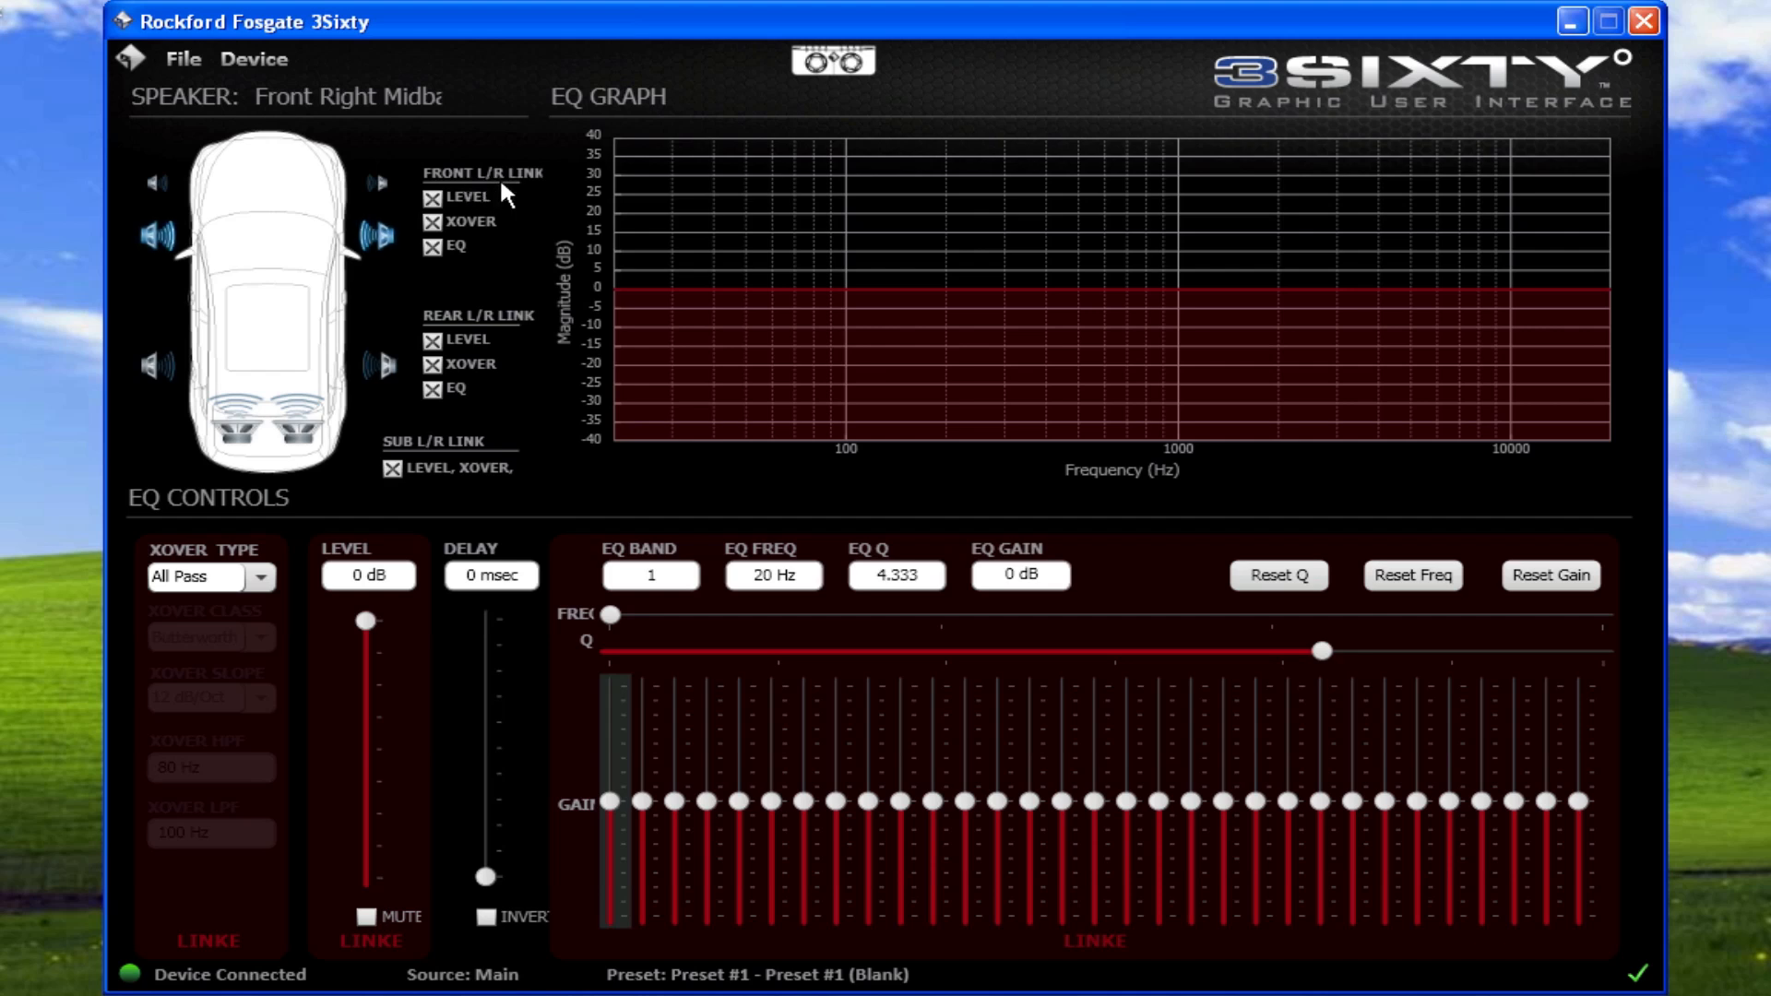
Step: Turn off front left/right linking for level, crossover and EQ
left_click(434, 197)
left_click(432, 222)
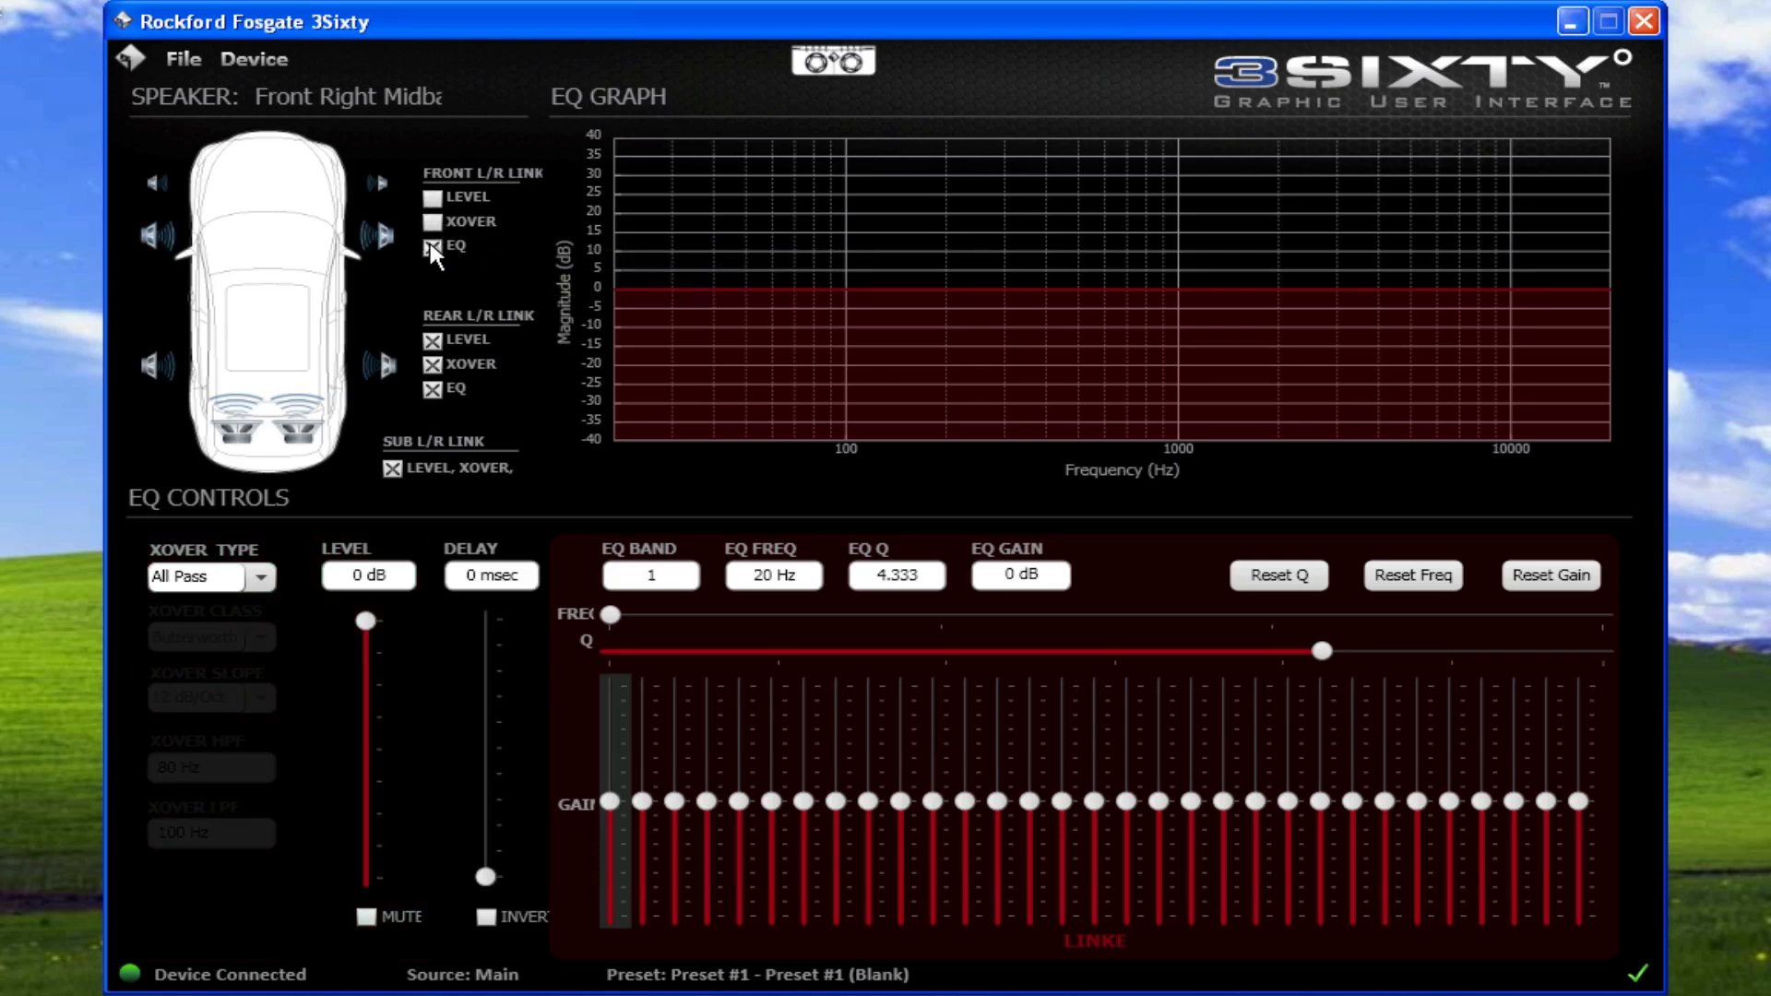
left_click(434, 246)
Step: Step through the front tweeters and midbasses, ending on the rear left fullrange speaker
left_click(151, 231)
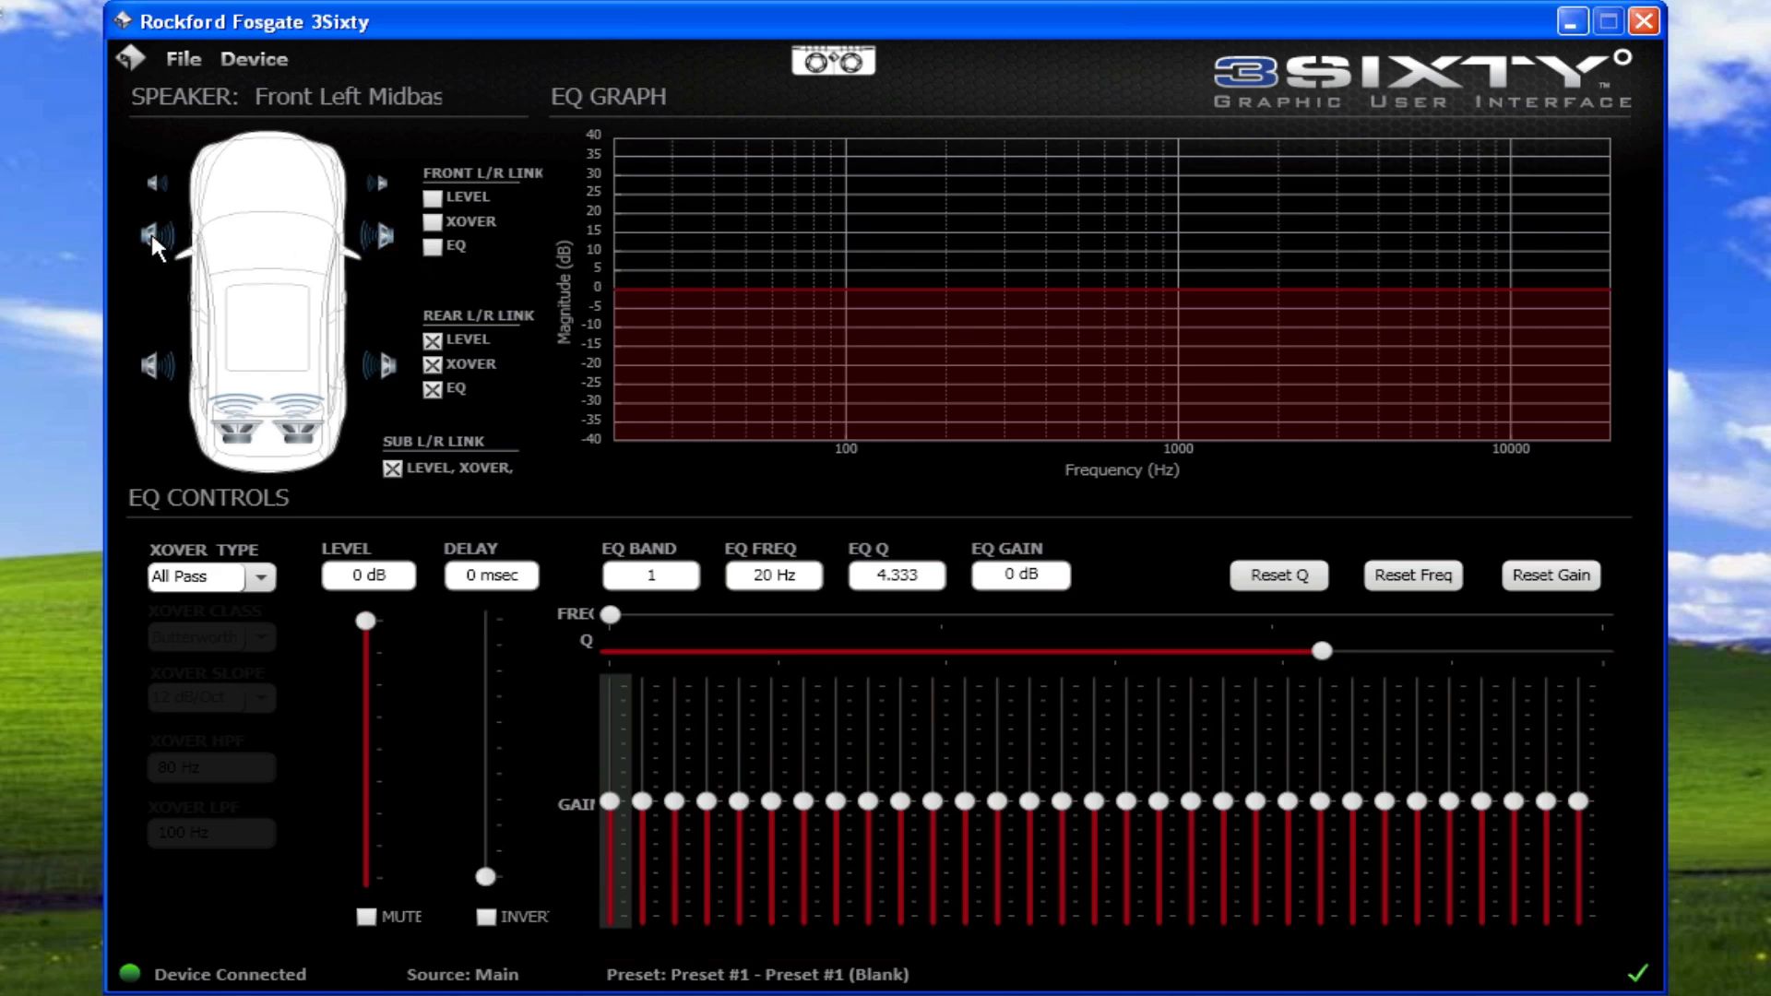
left_click(151, 178)
left_click(383, 173)
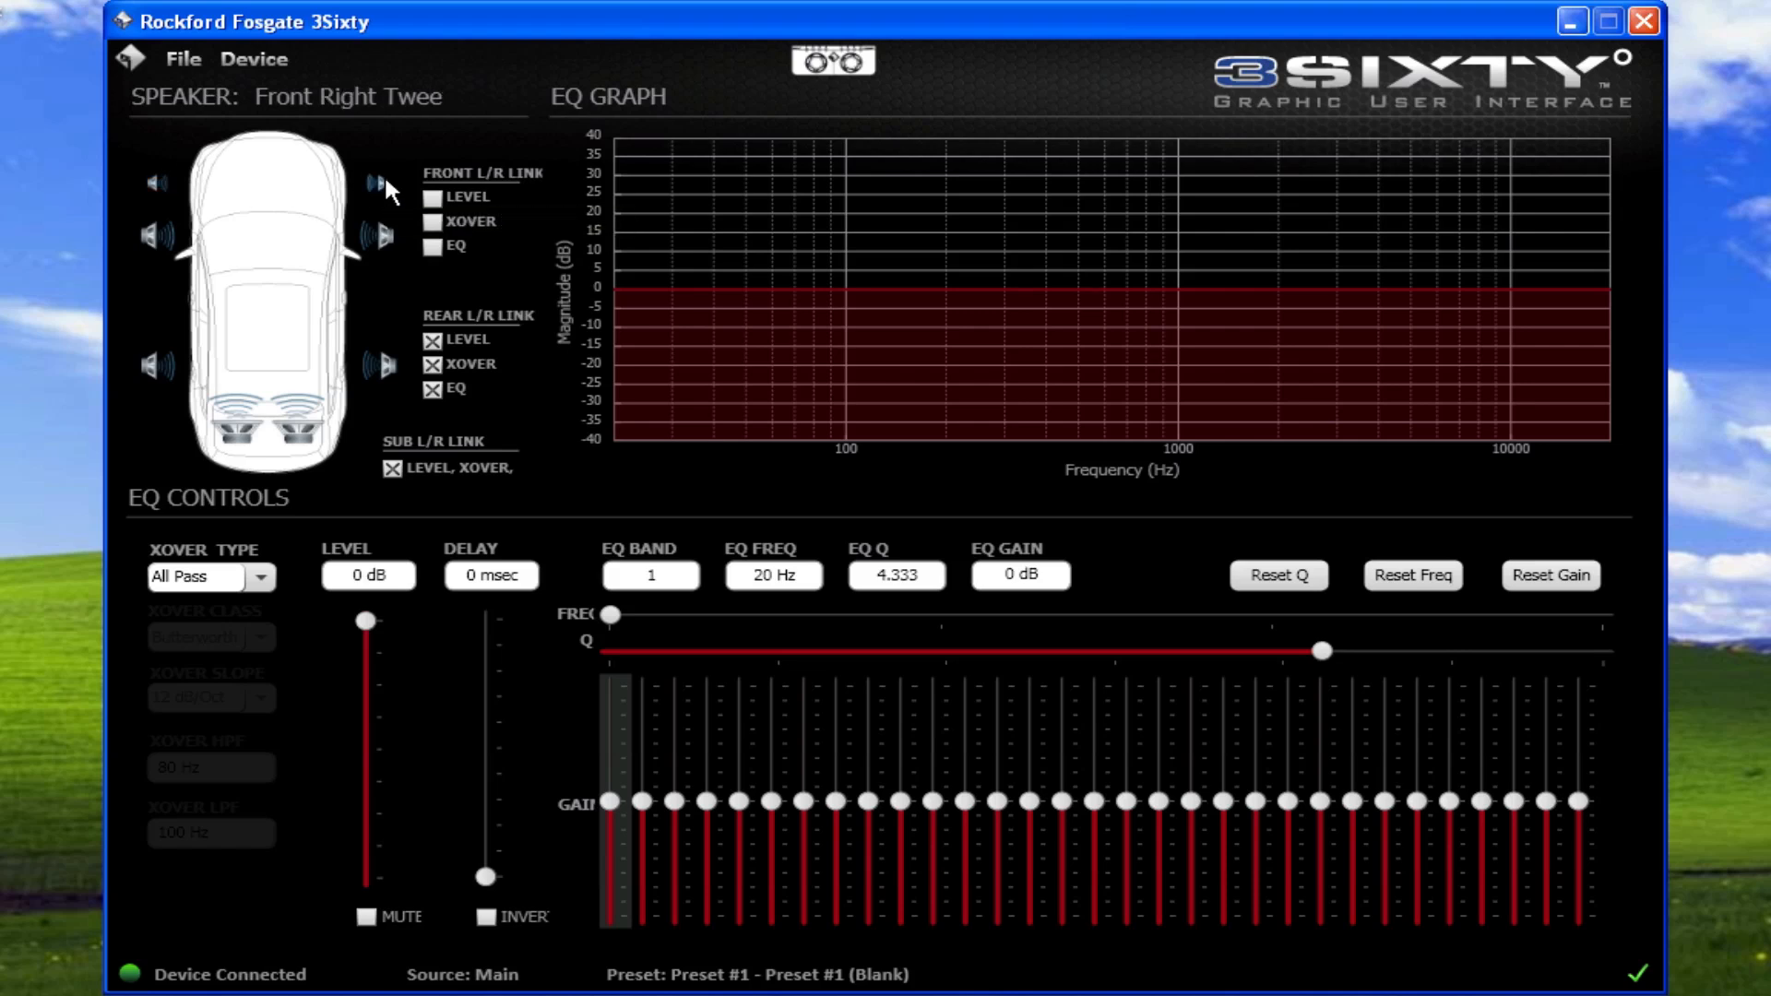
left_click(384, 228)
left_click(152, 232)
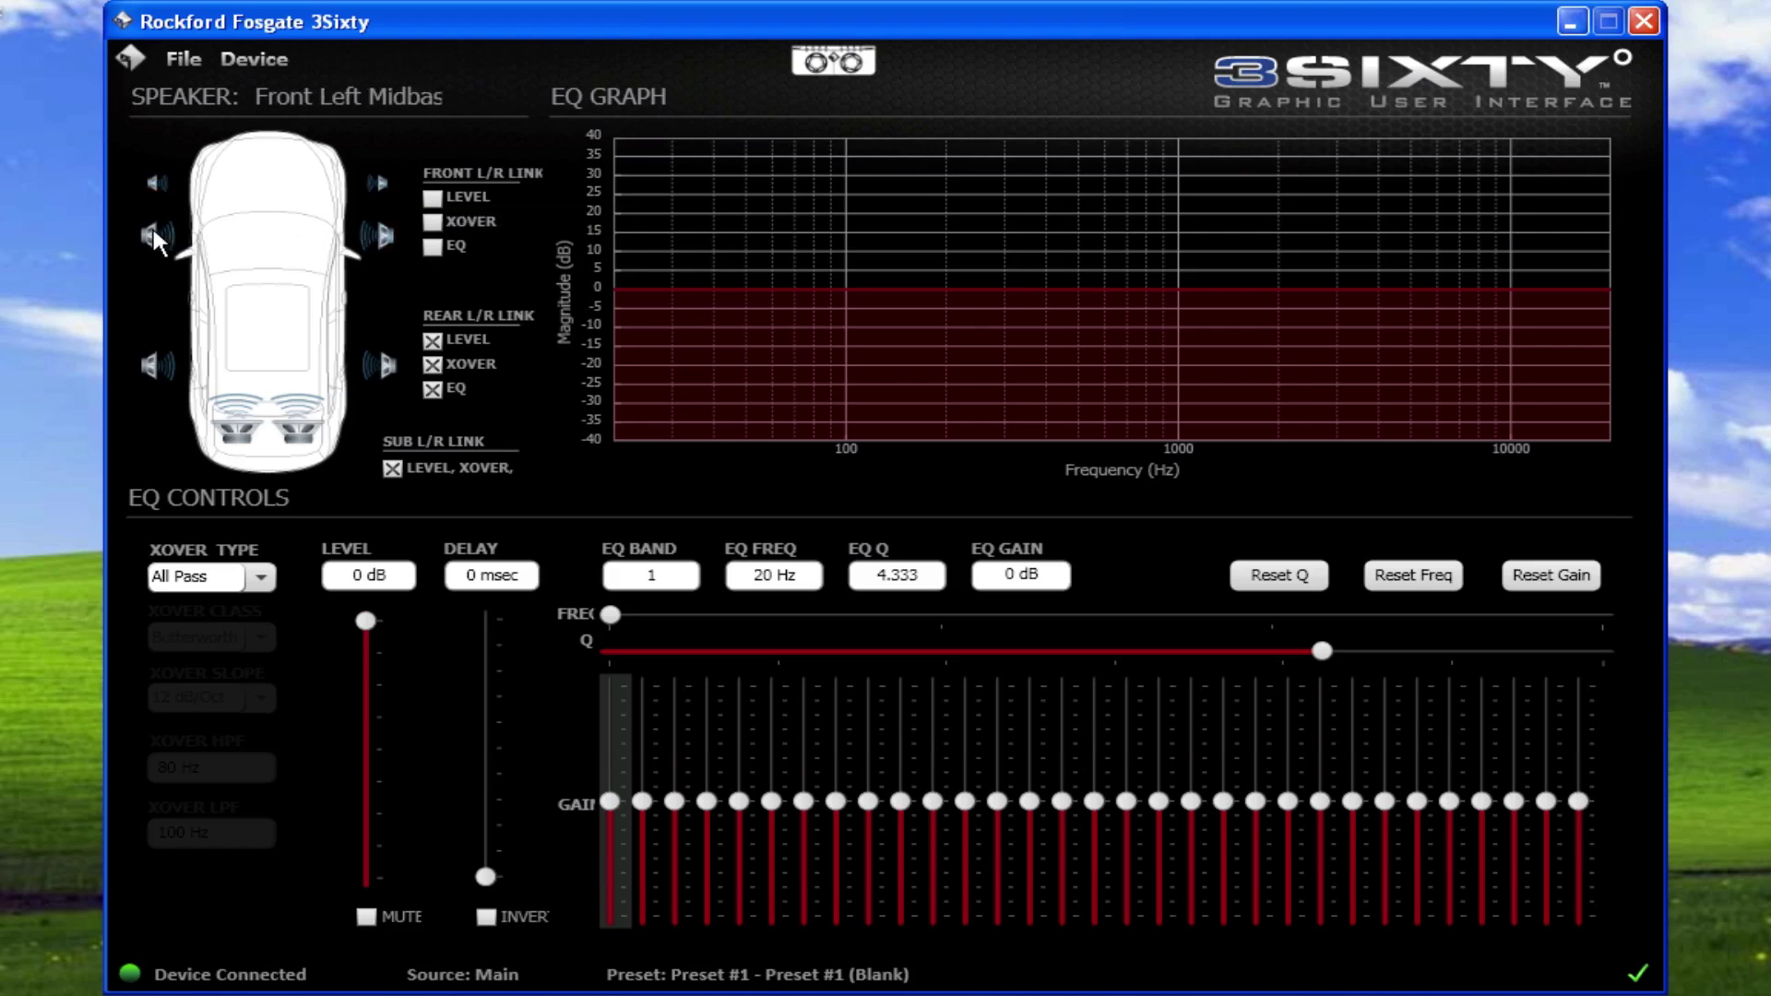
left_click(145, 359)
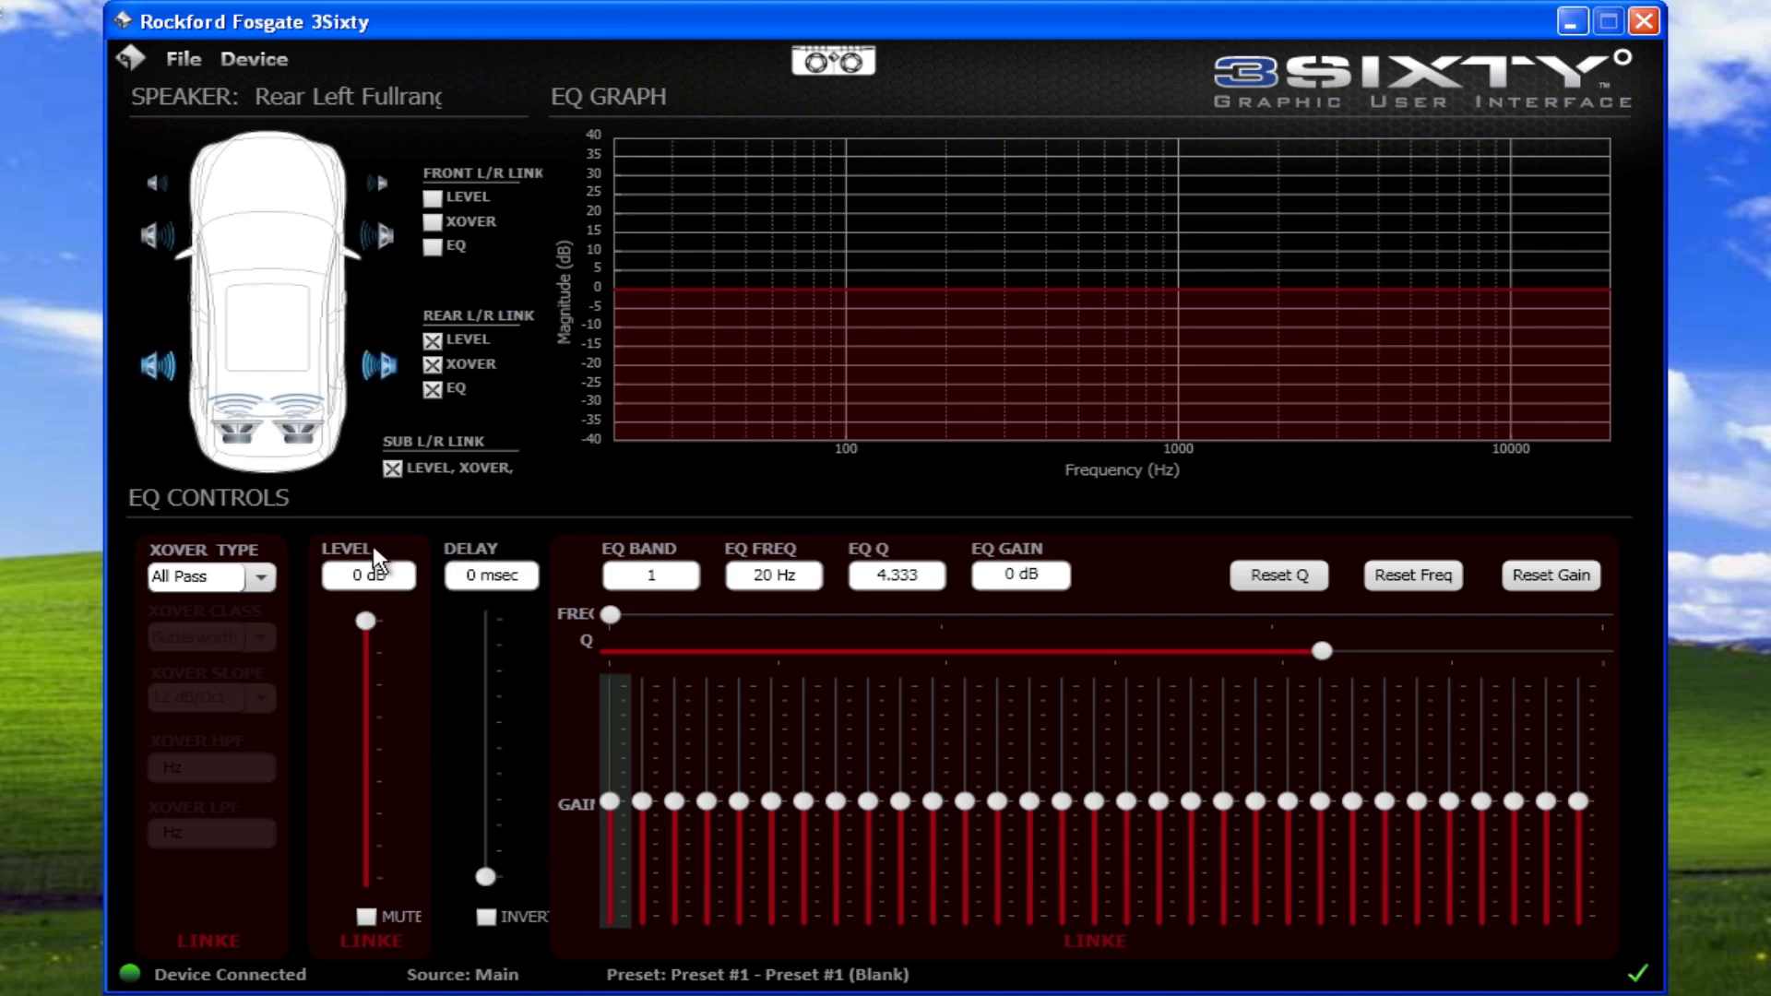
Step: Try the Band Pass, Low Pass and High Pass crossover types in turn
left_click(262, 575)
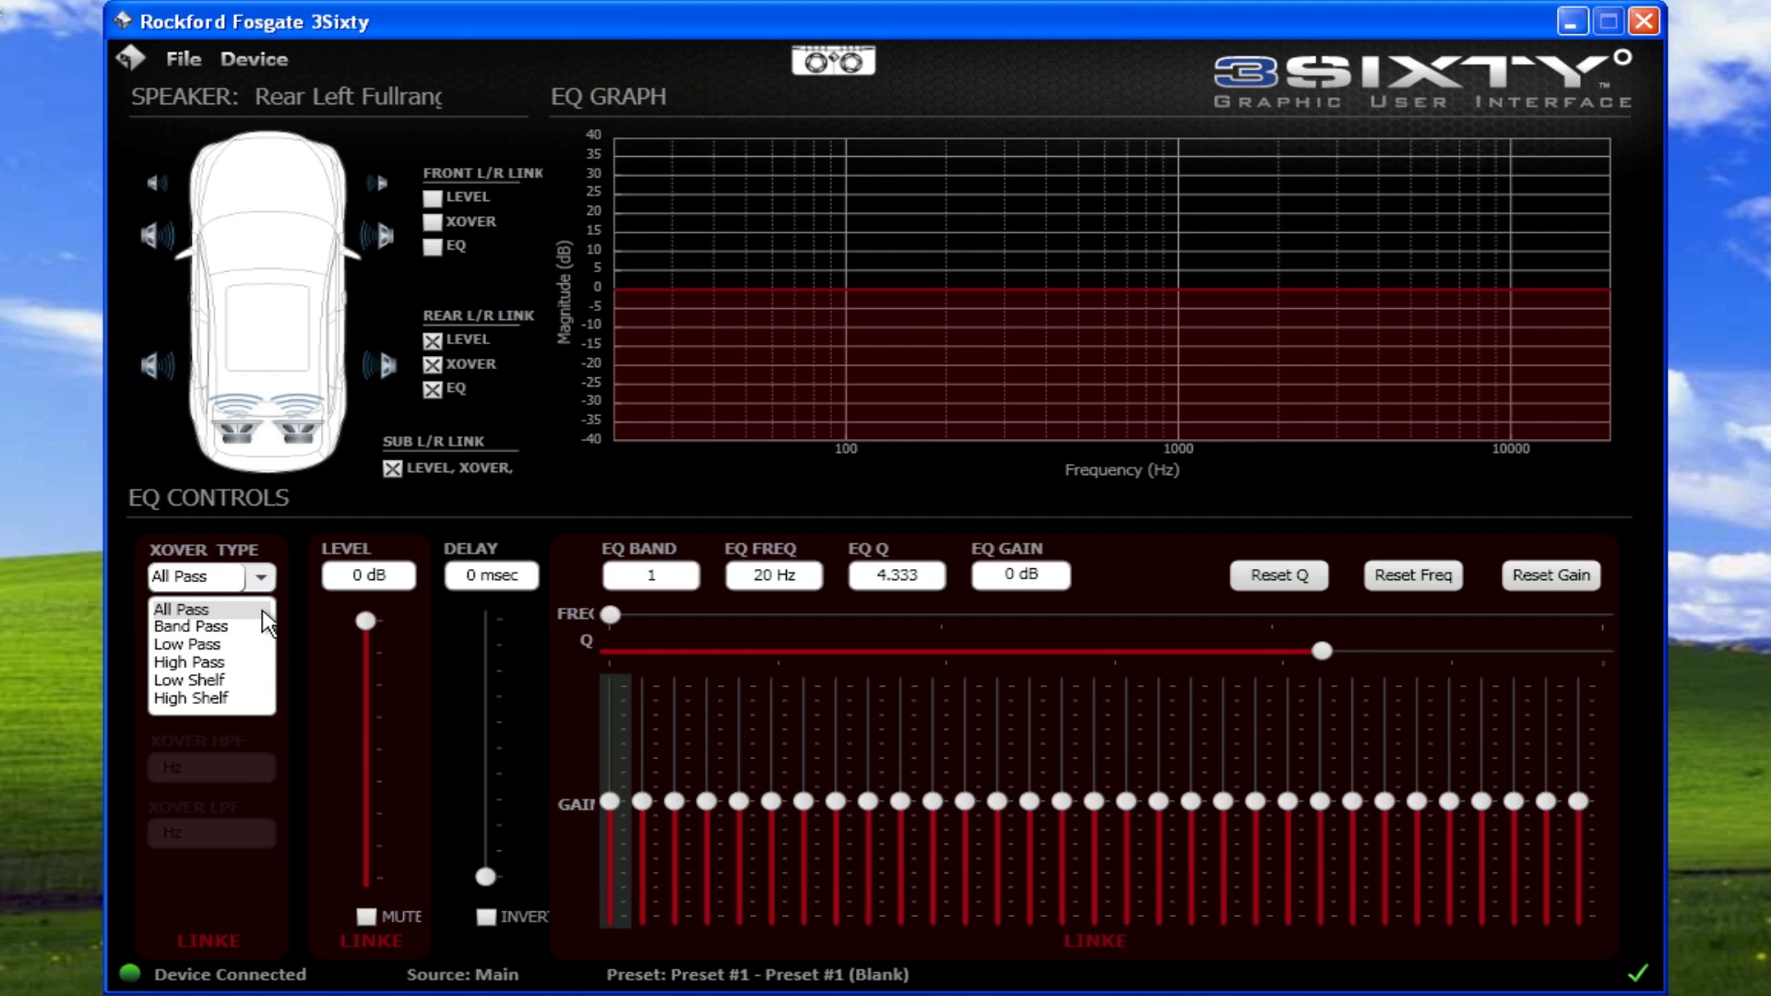
left_click(267, 625)
left_click(262, 576)
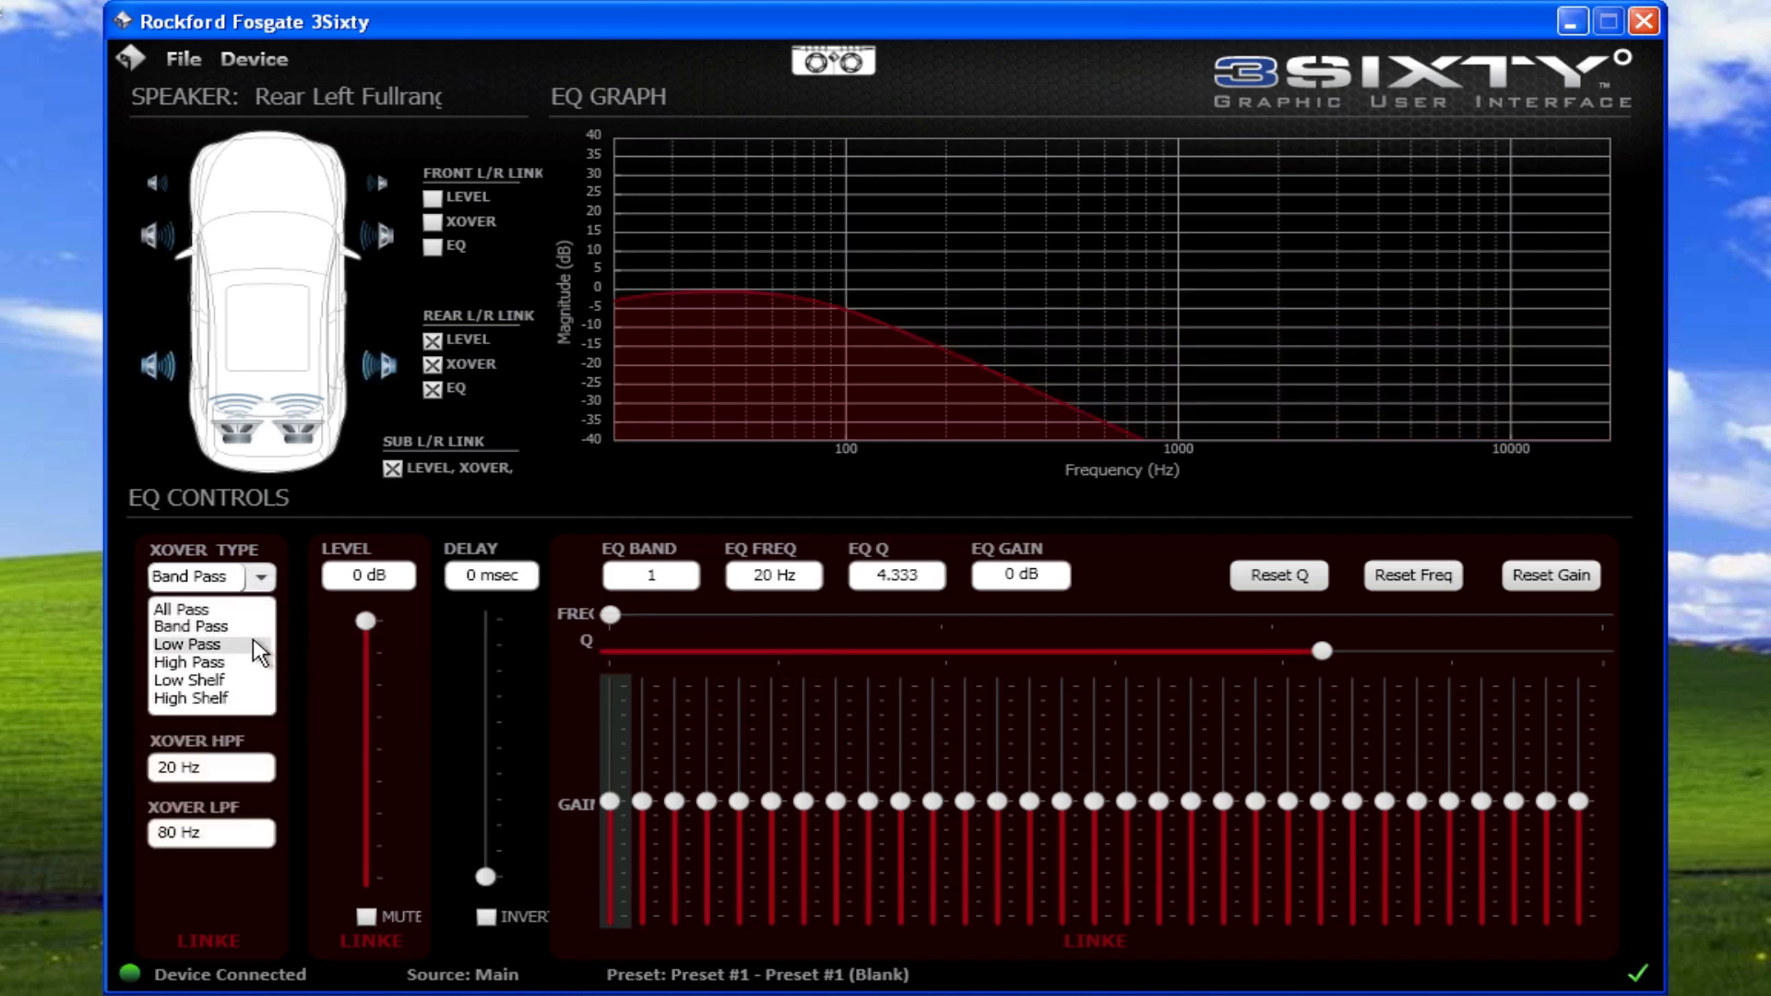
left_click(258, 644)
left_click(262, 576)
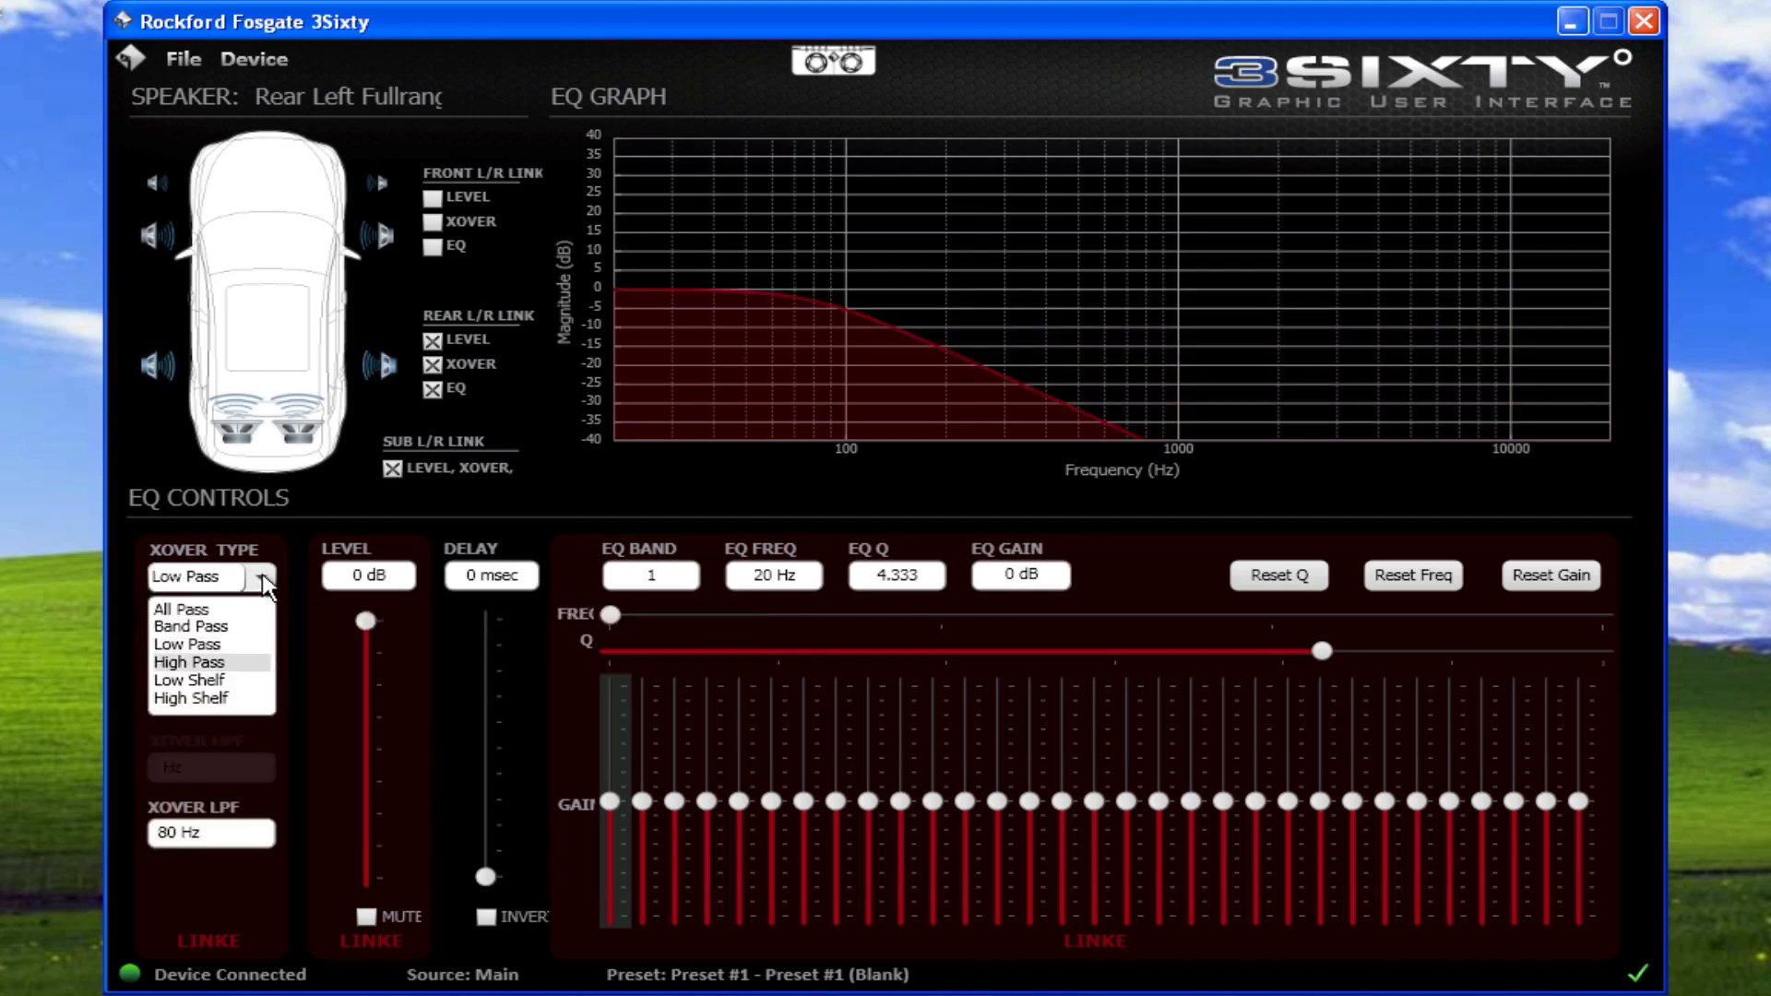
left_click(188, 661)
left_click(261, 575)
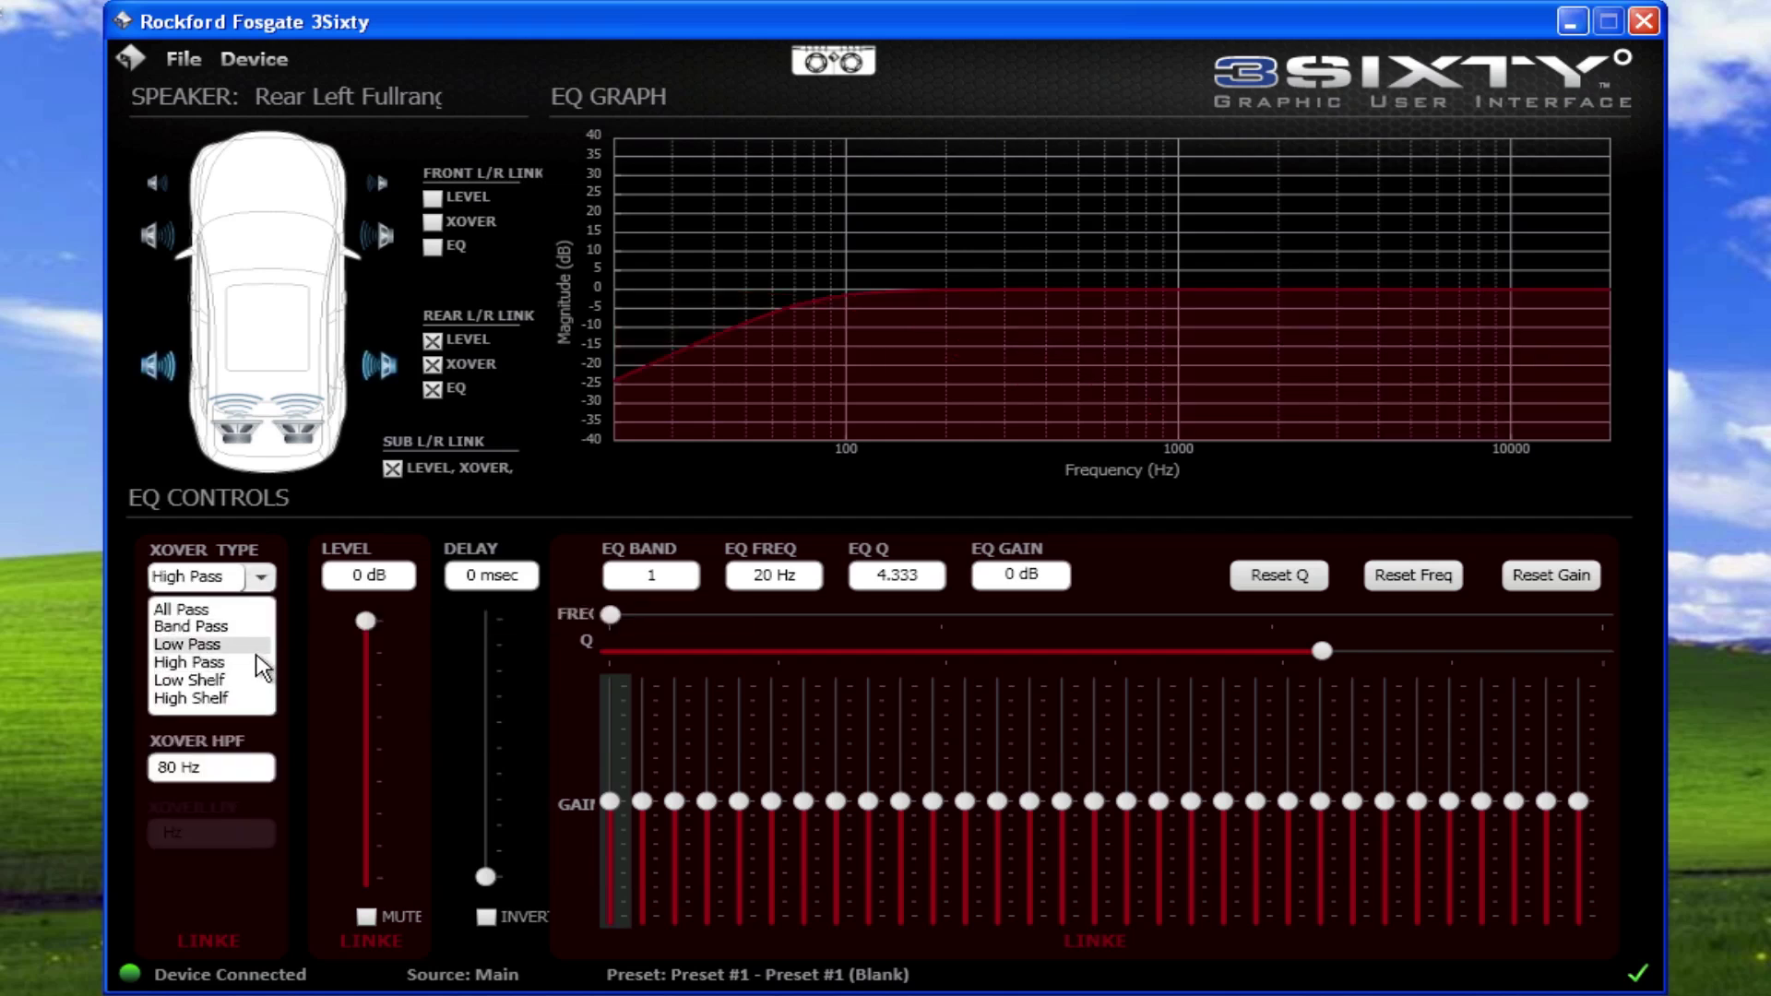
Step: Try the Low Shelf and High Shelf types, then bring up the left subwoofer's 80 Hz low-pass
left_click(190, 680)
left_click(262, 576)
left_click(191, 697)
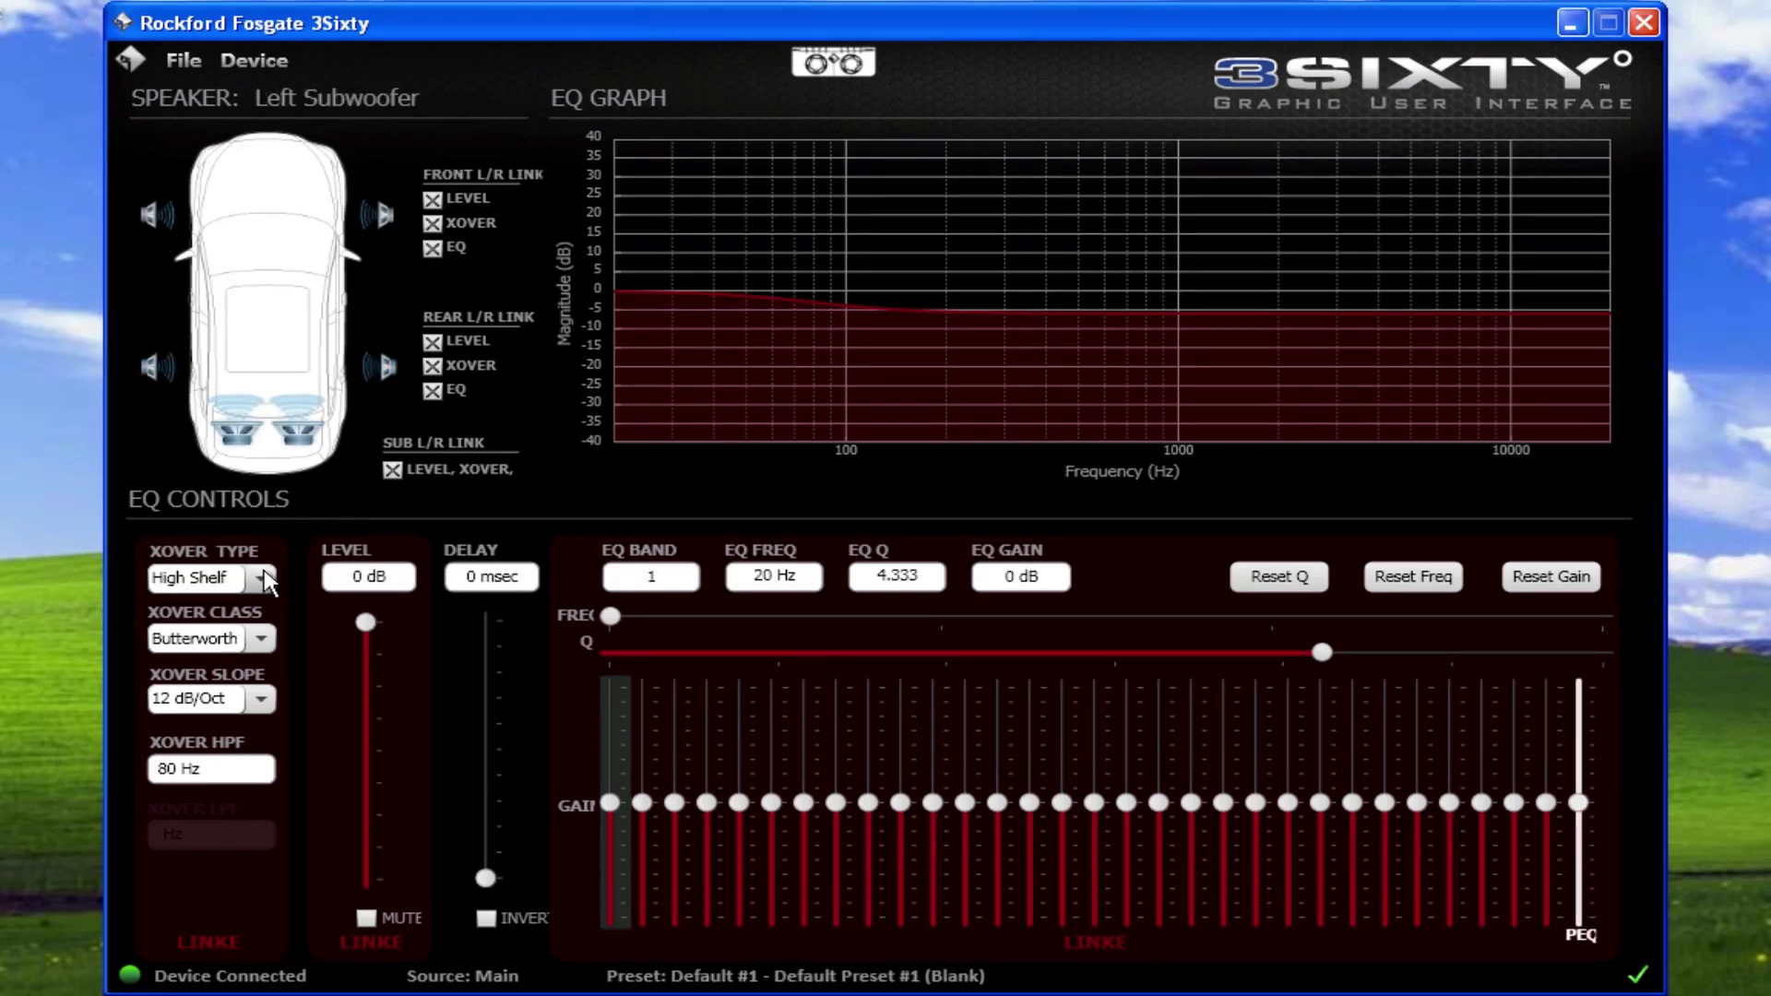
left_click(263, 578)
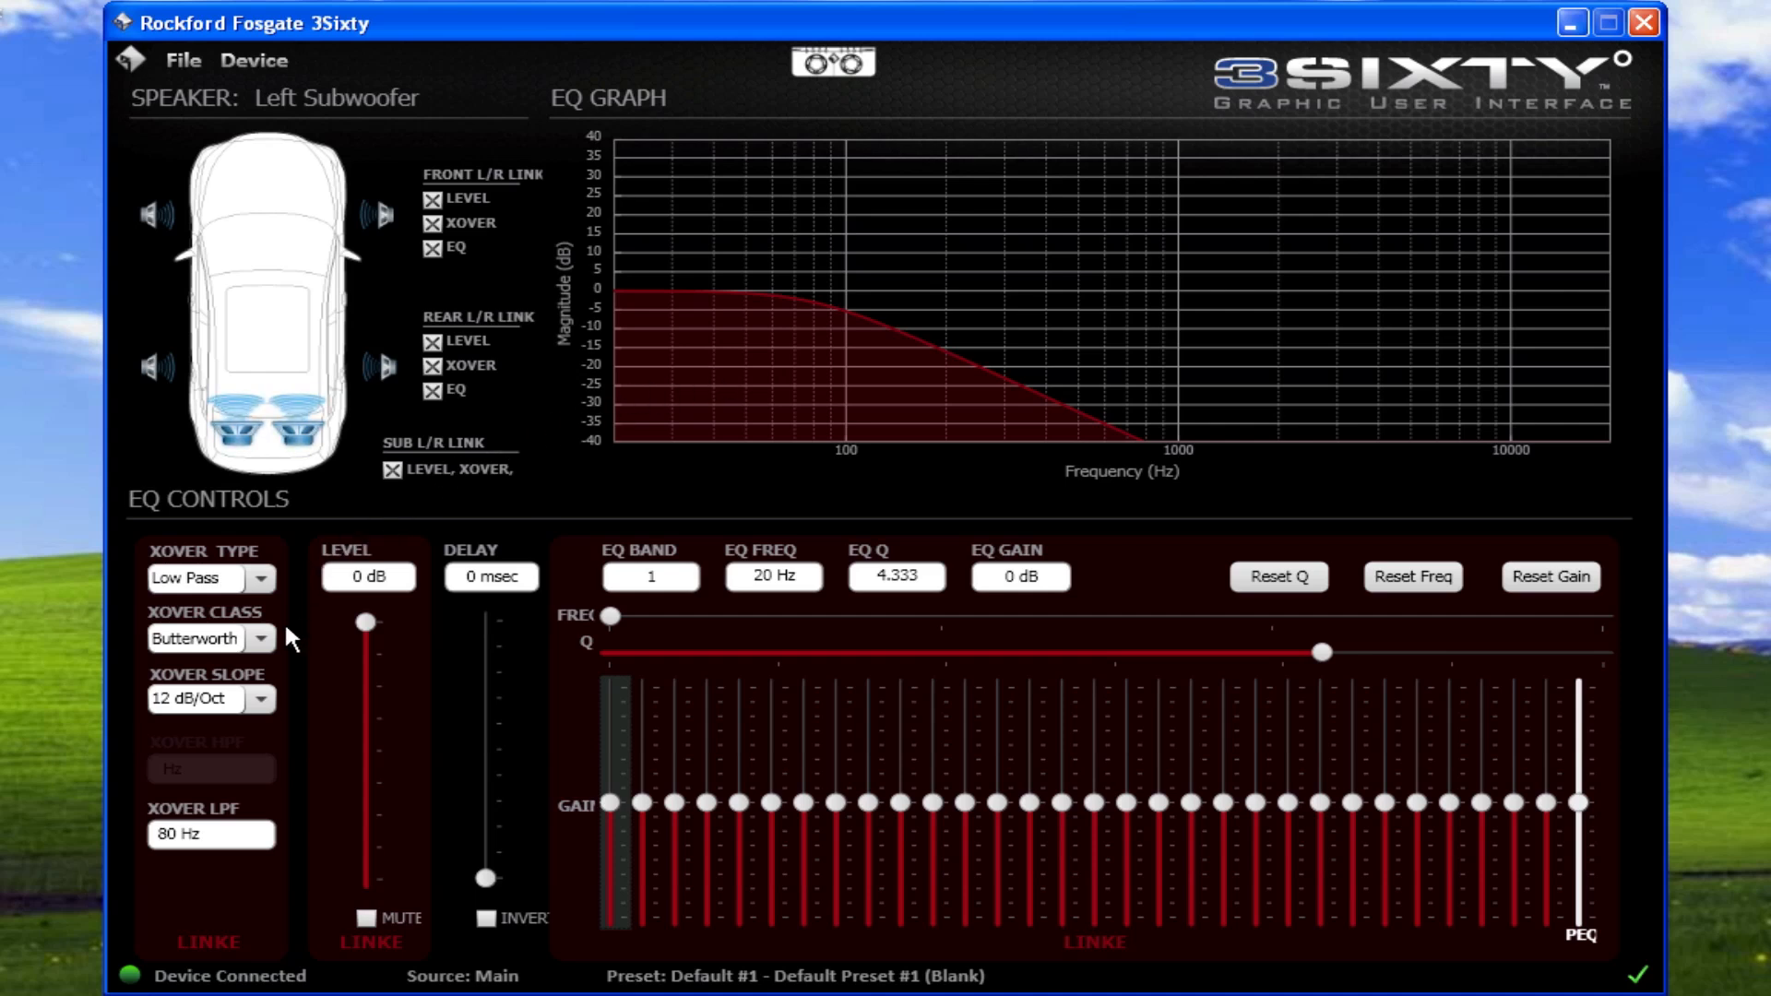
Step: Raise the left subwoofer's crossover slope through 24 and 36 to 48 dB/Oct
left_click(264, 638)
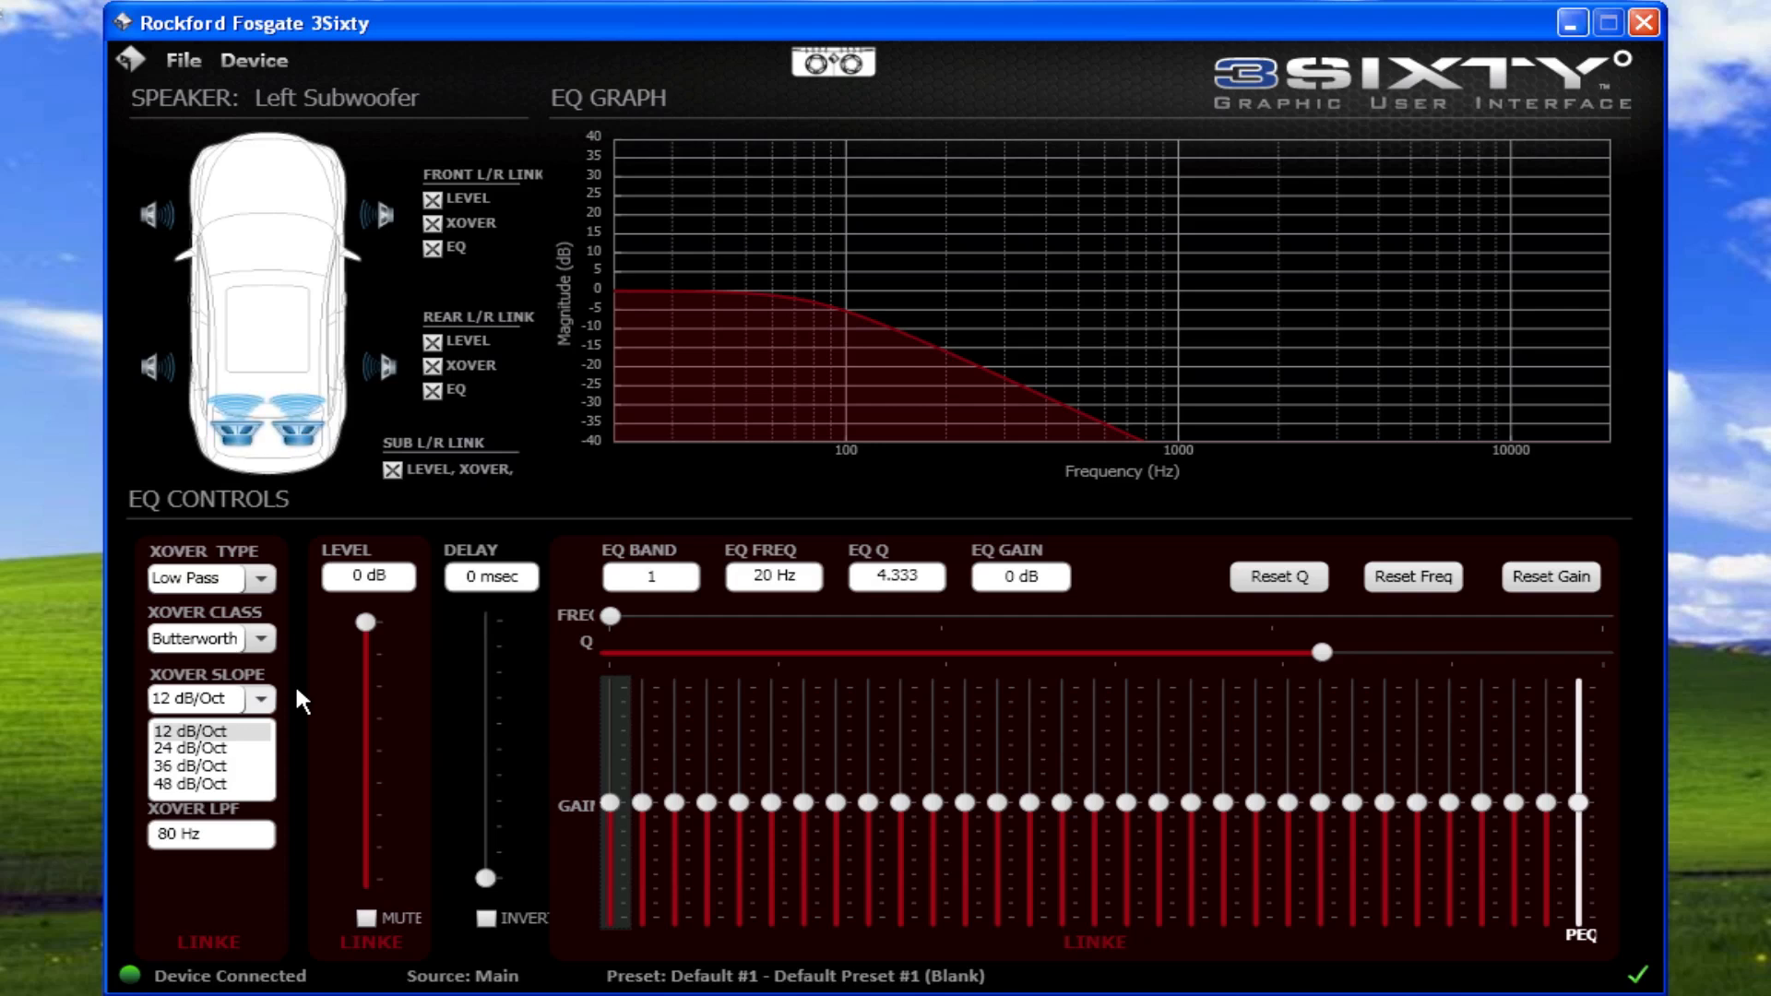
left_click(270, 747)
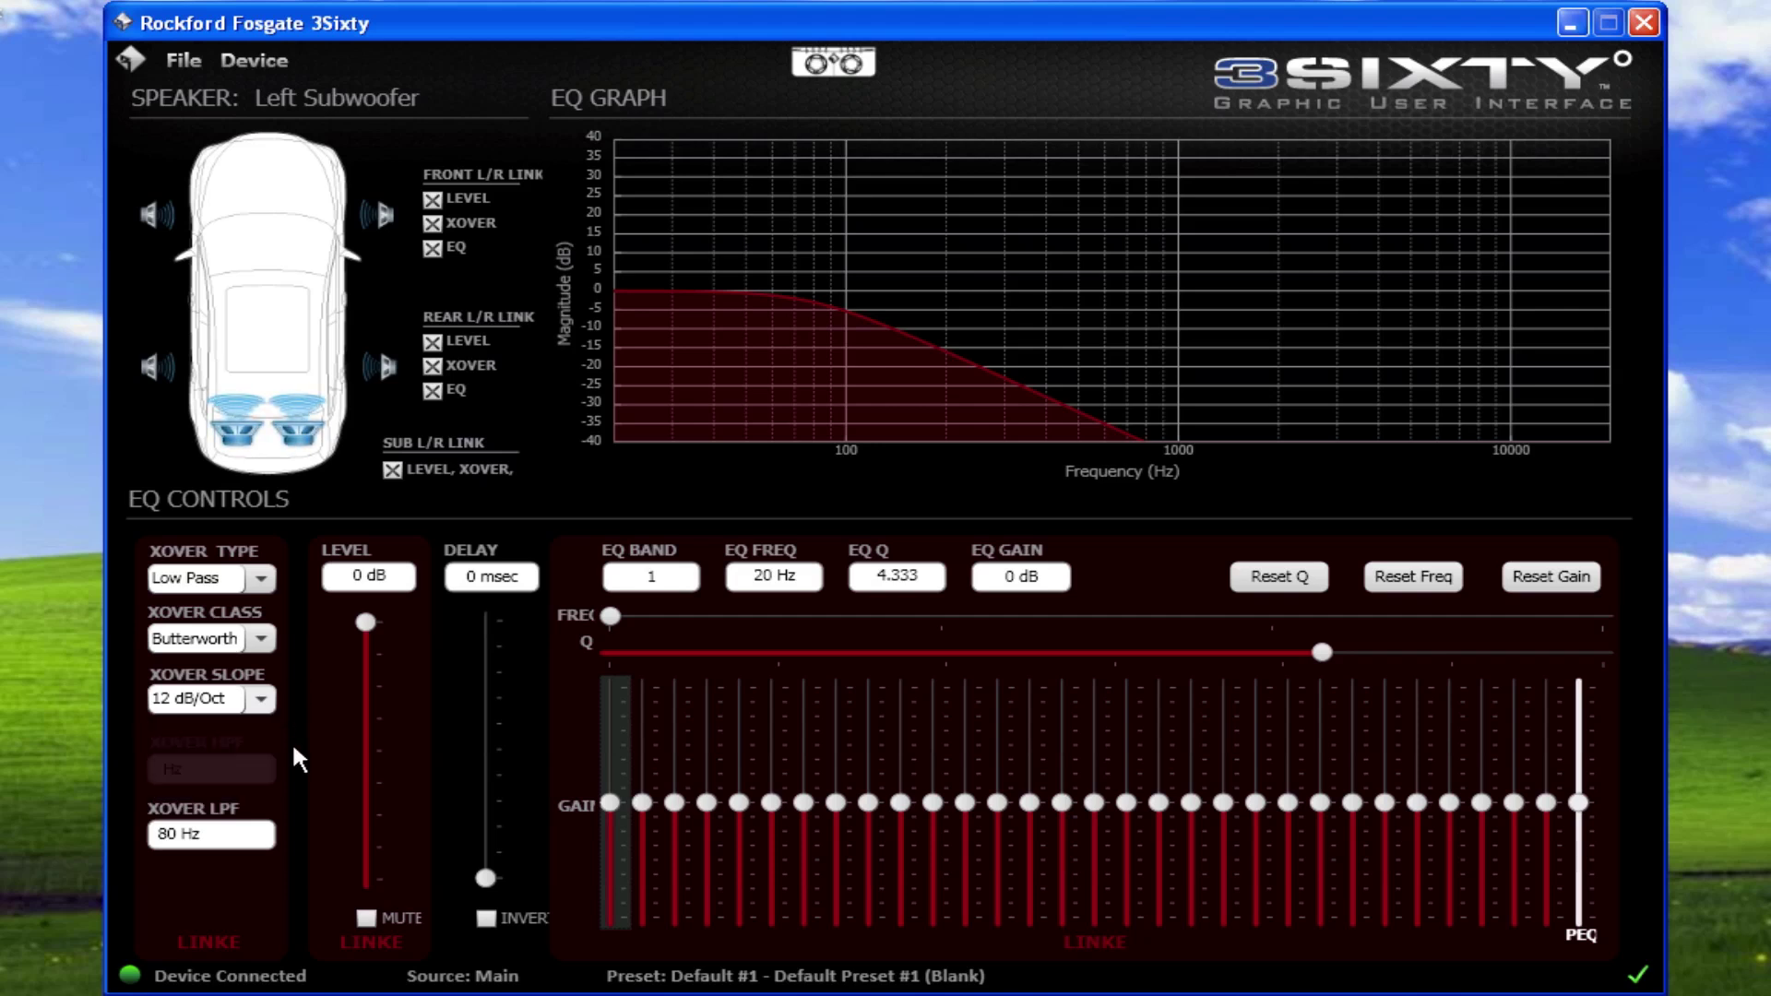
left_click(260, 698)
left_click(207, 765)
left_click(260, 699)
key("Return")
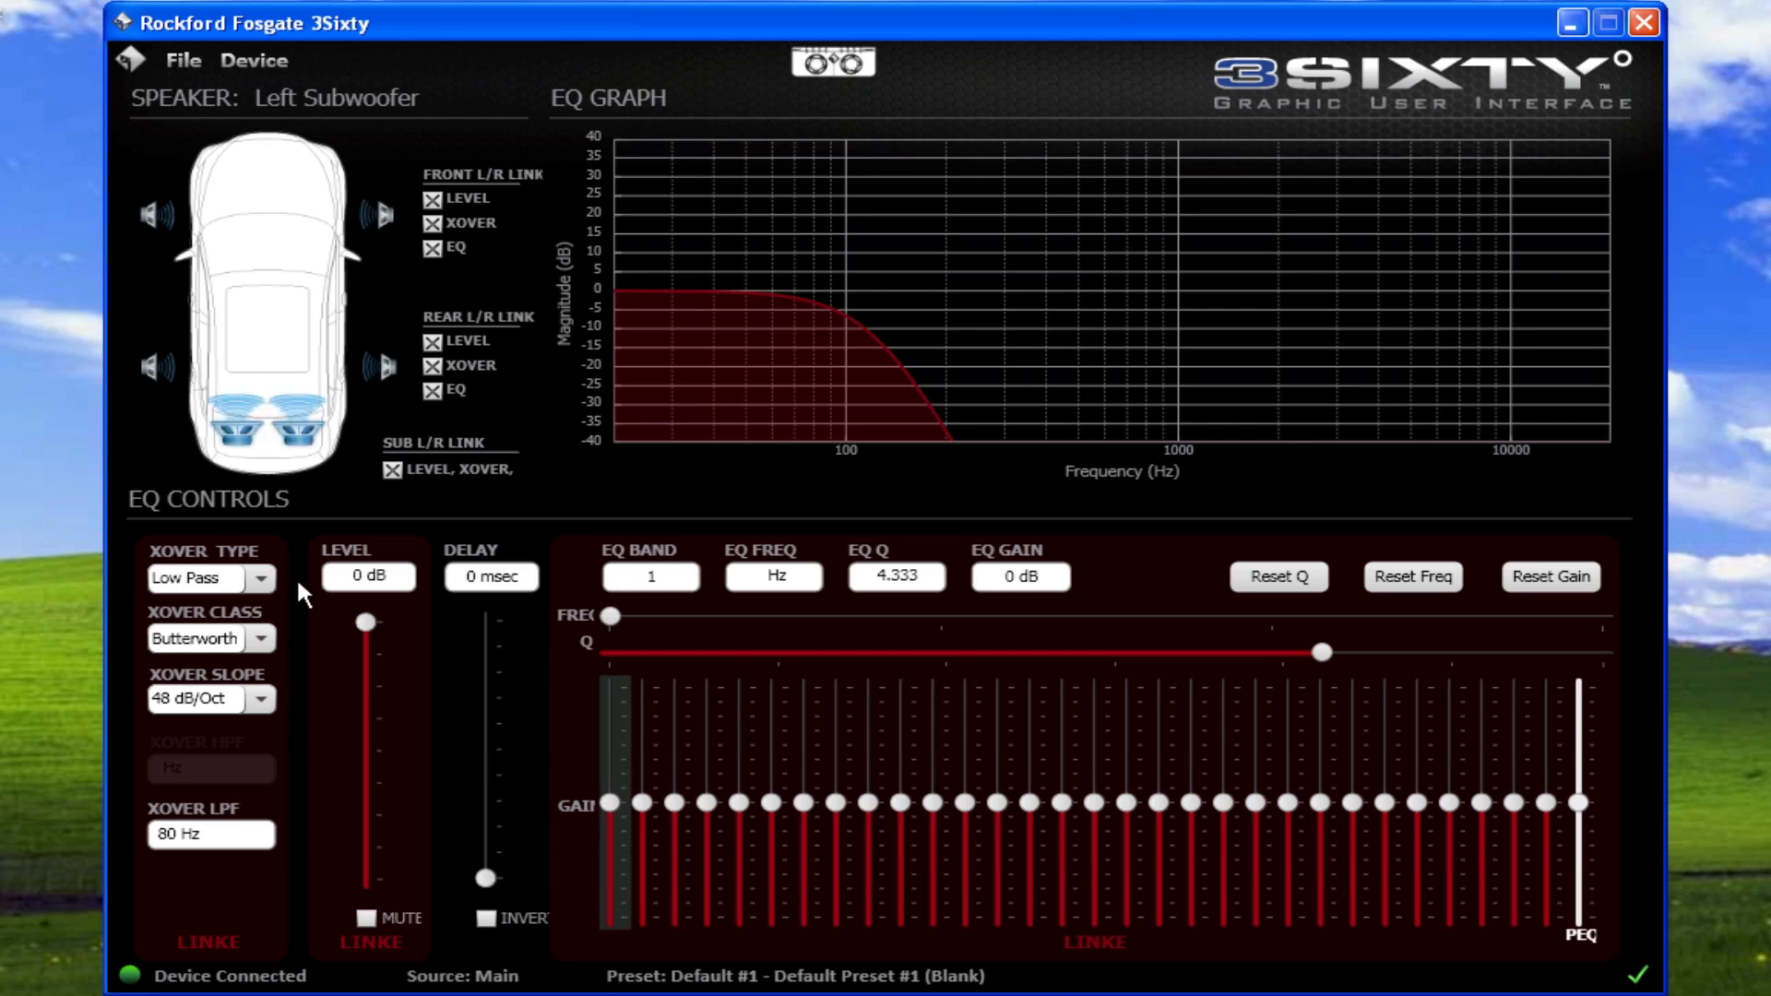
Step: Set the crossover type to Band Pass with a 30 Hz high-pass and the 80 Hz low-pass kept
left_click(263, 577)
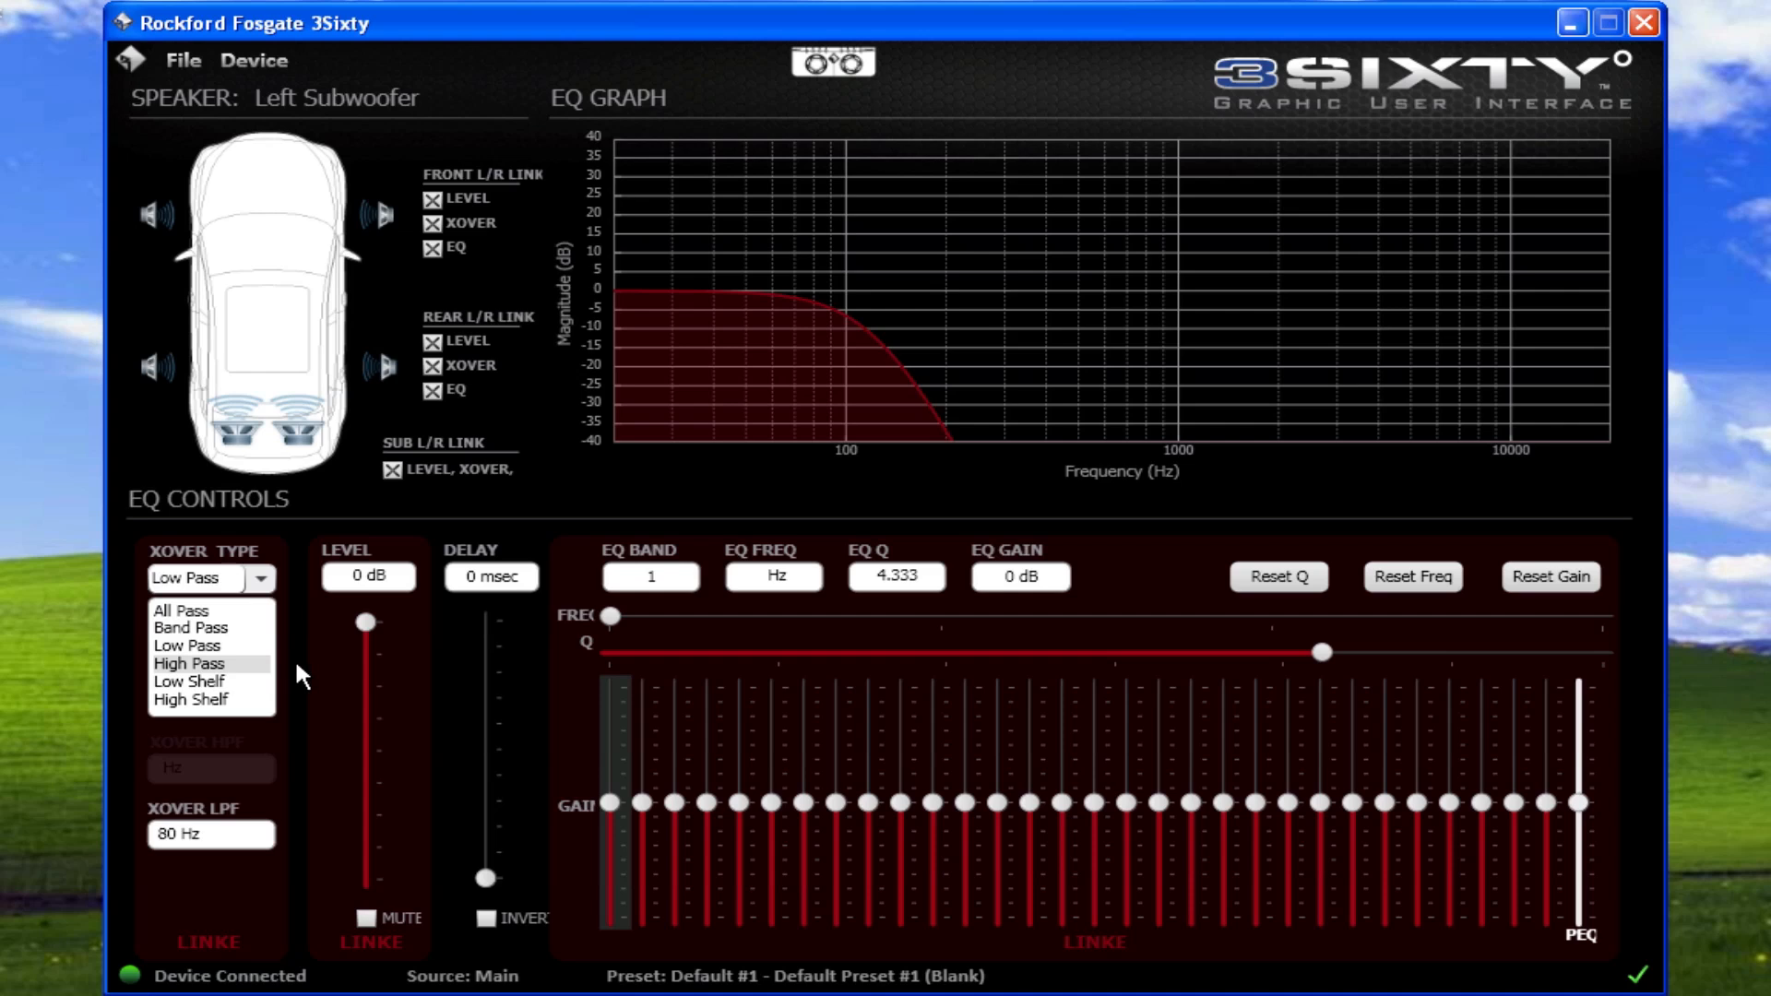
left_click(263, 663)
left_click(263, 579)
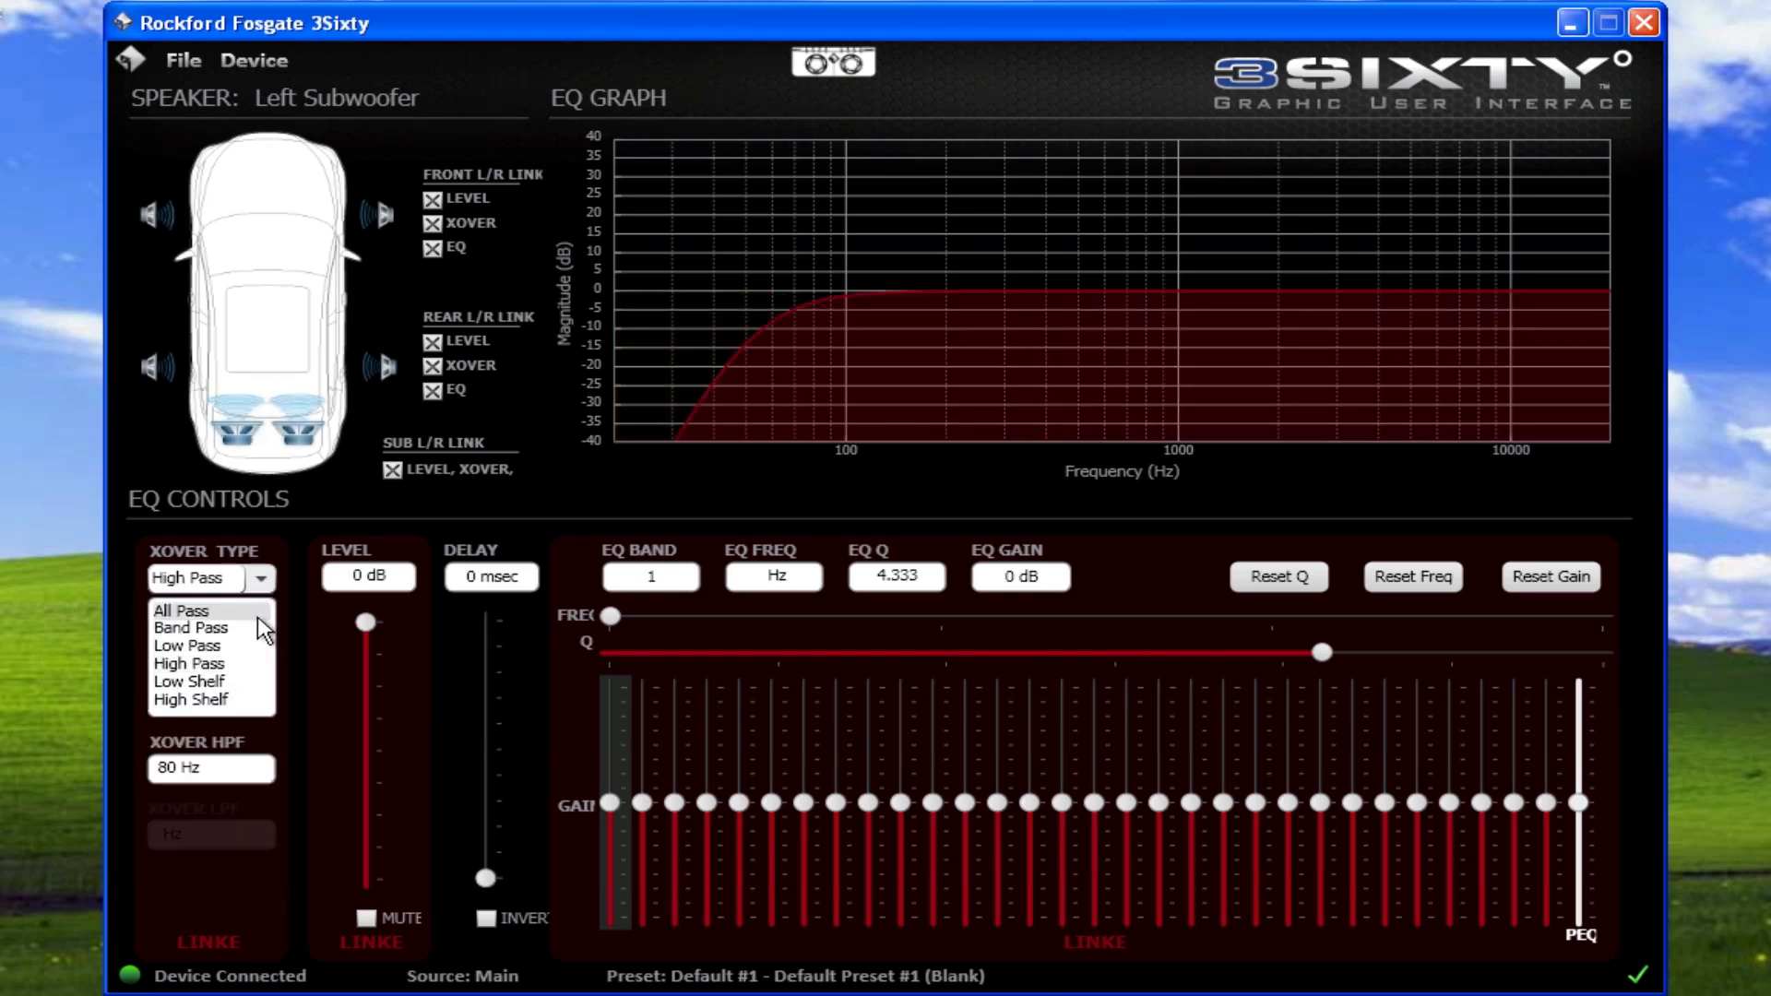
left_click(263, 628)
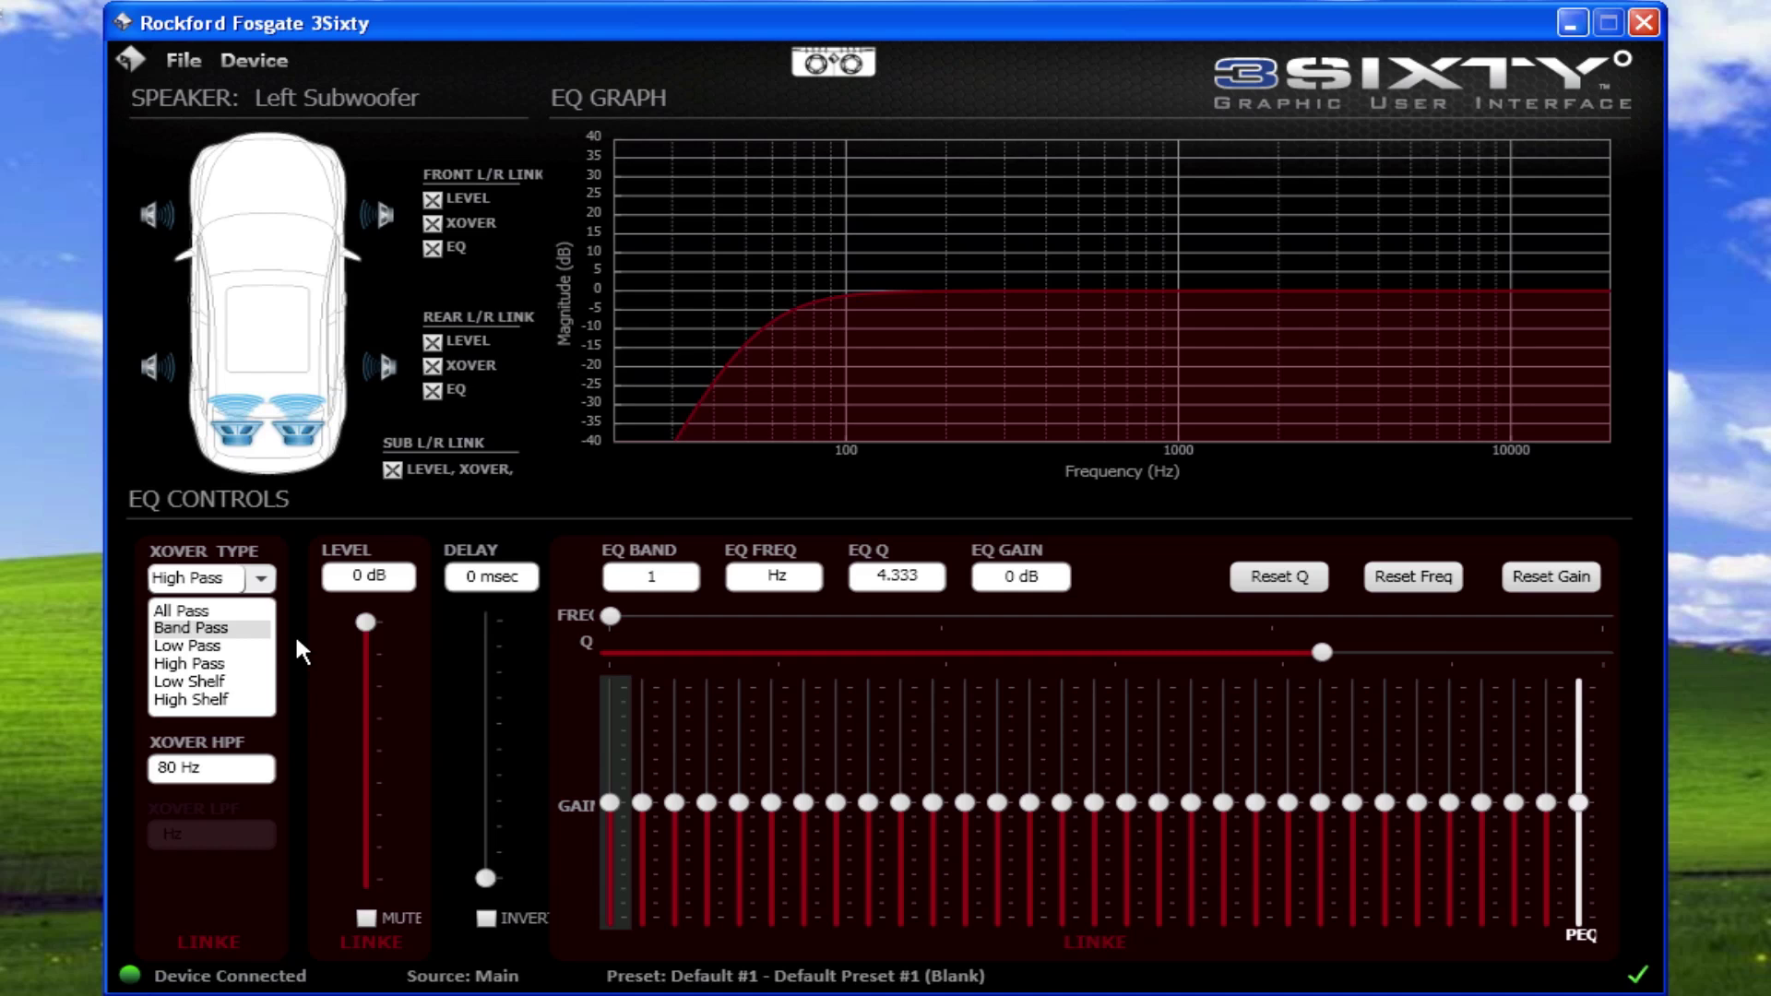
left_click(263, 767)
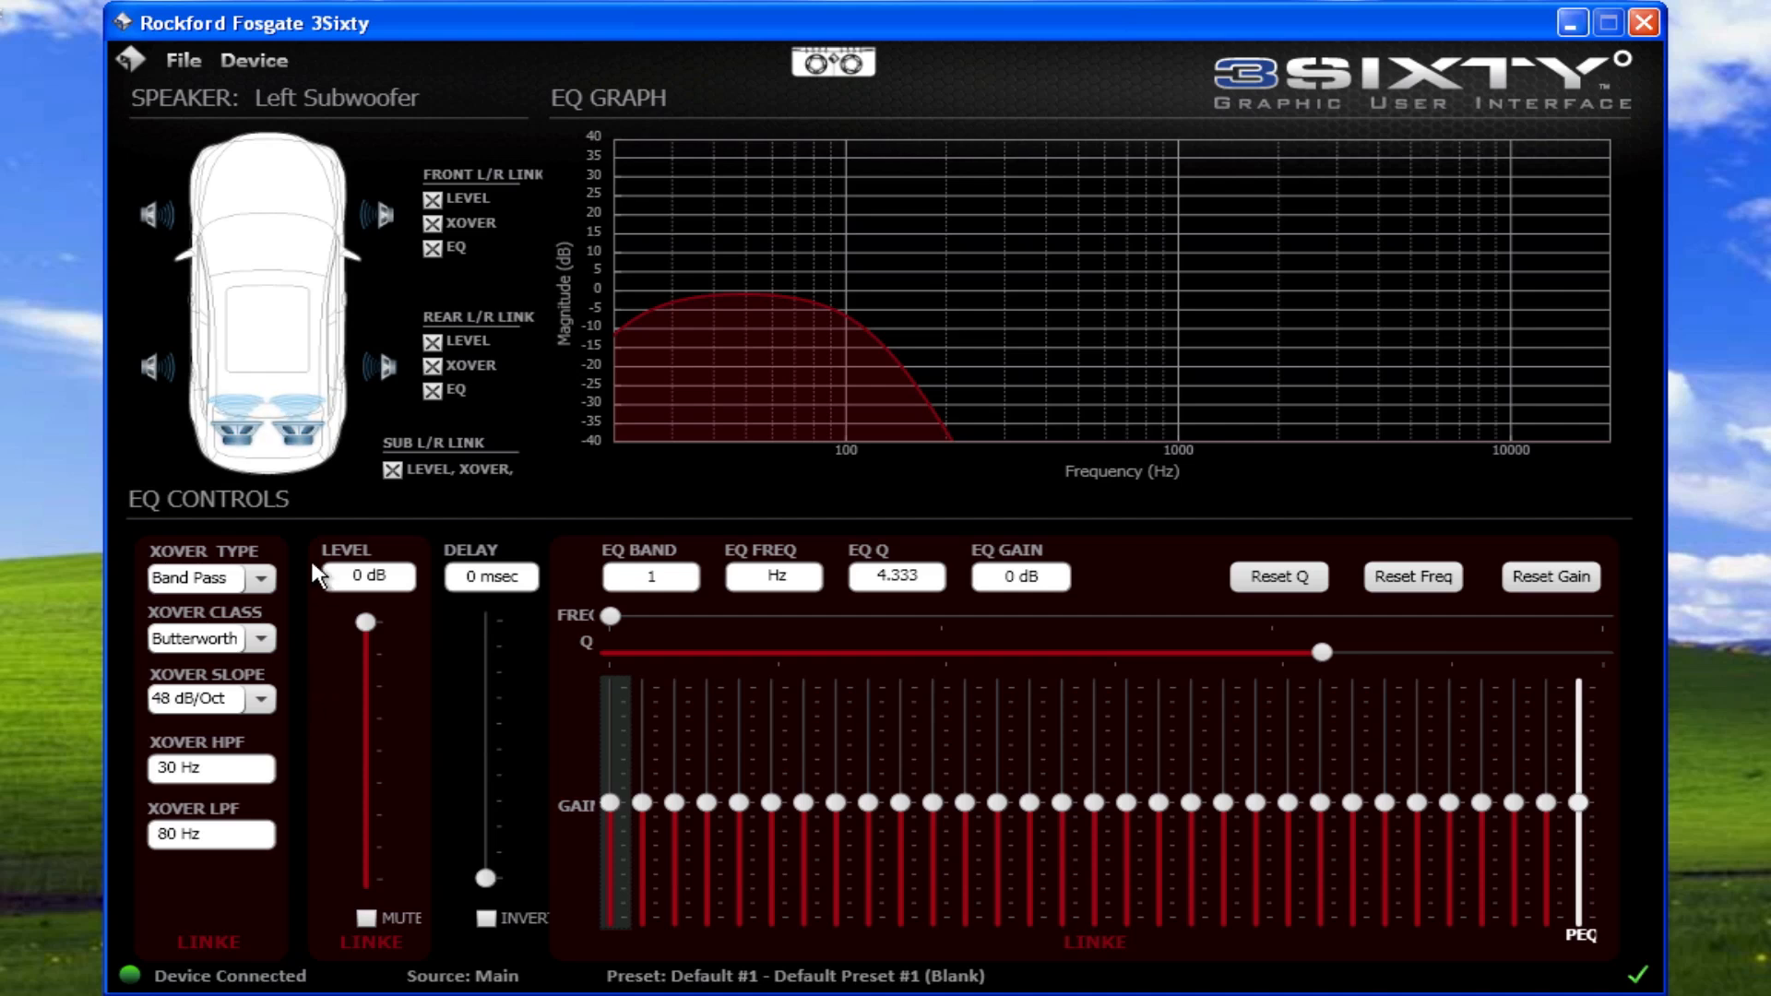
Step: Set the Left Subwoofer output level to -12 dB
mouse_move(366, 624)
left_mouse_down()
mouse_move(371, 780)
mouse_move(369, 627)
left_mouse_up()
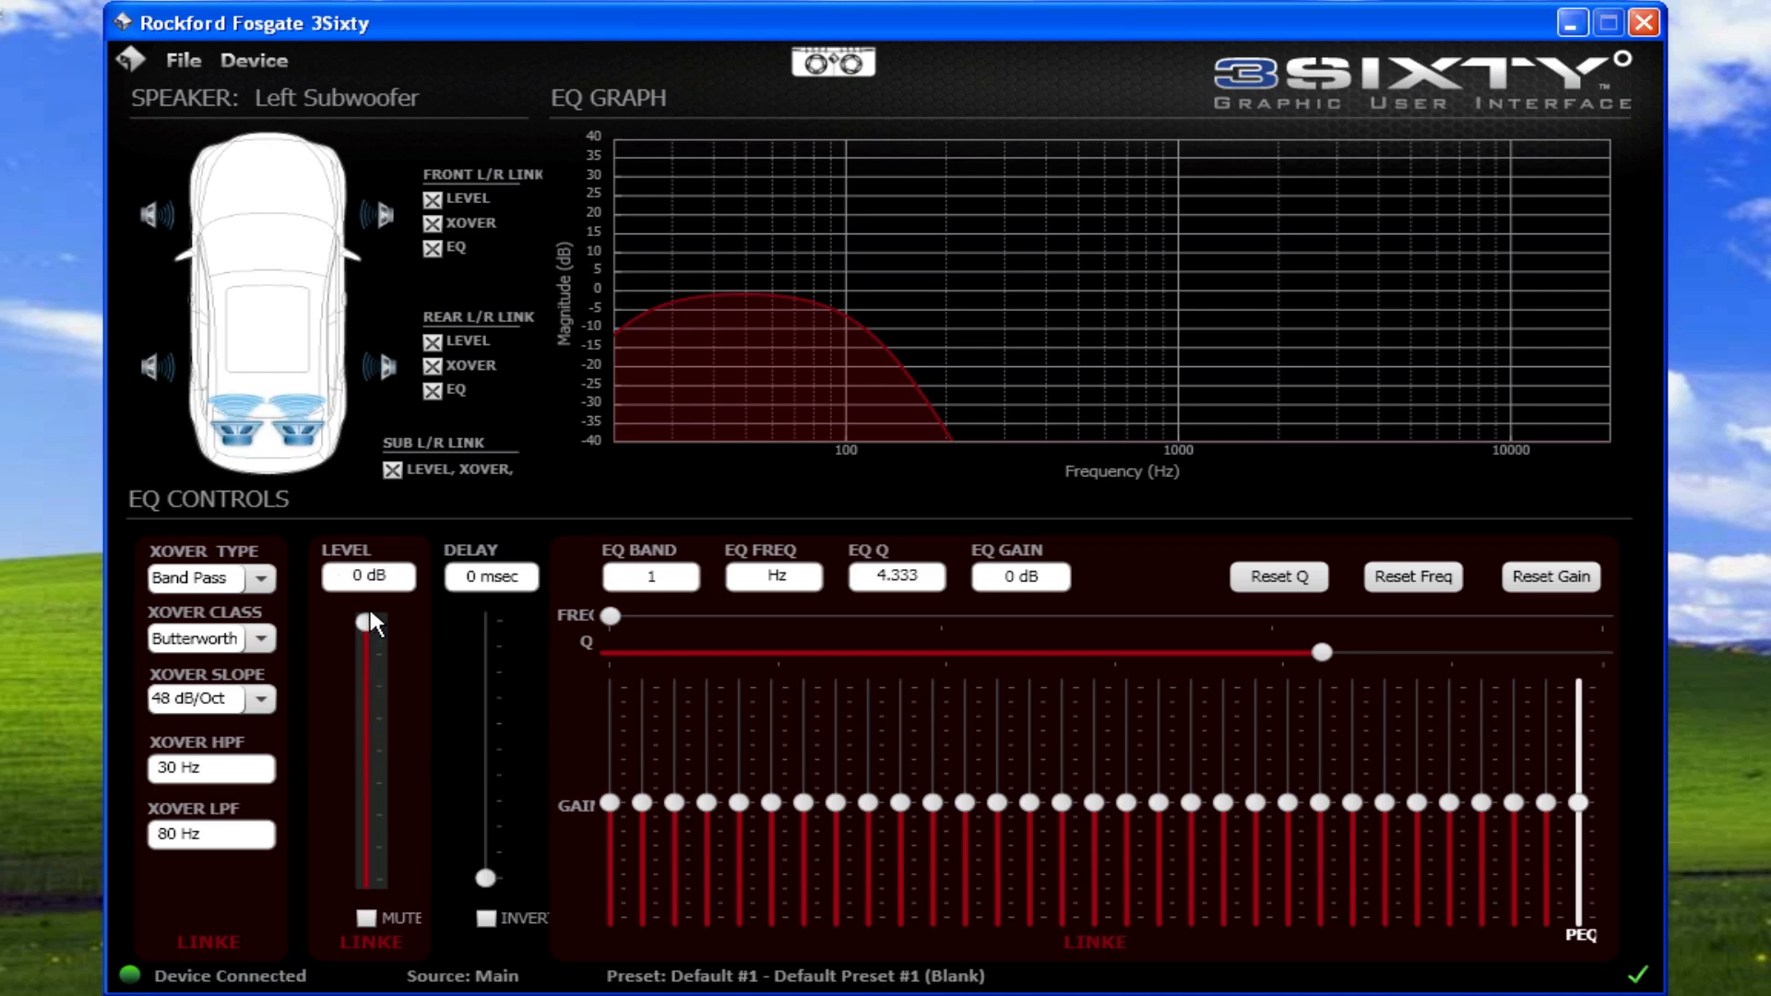
left_click(392, 577)
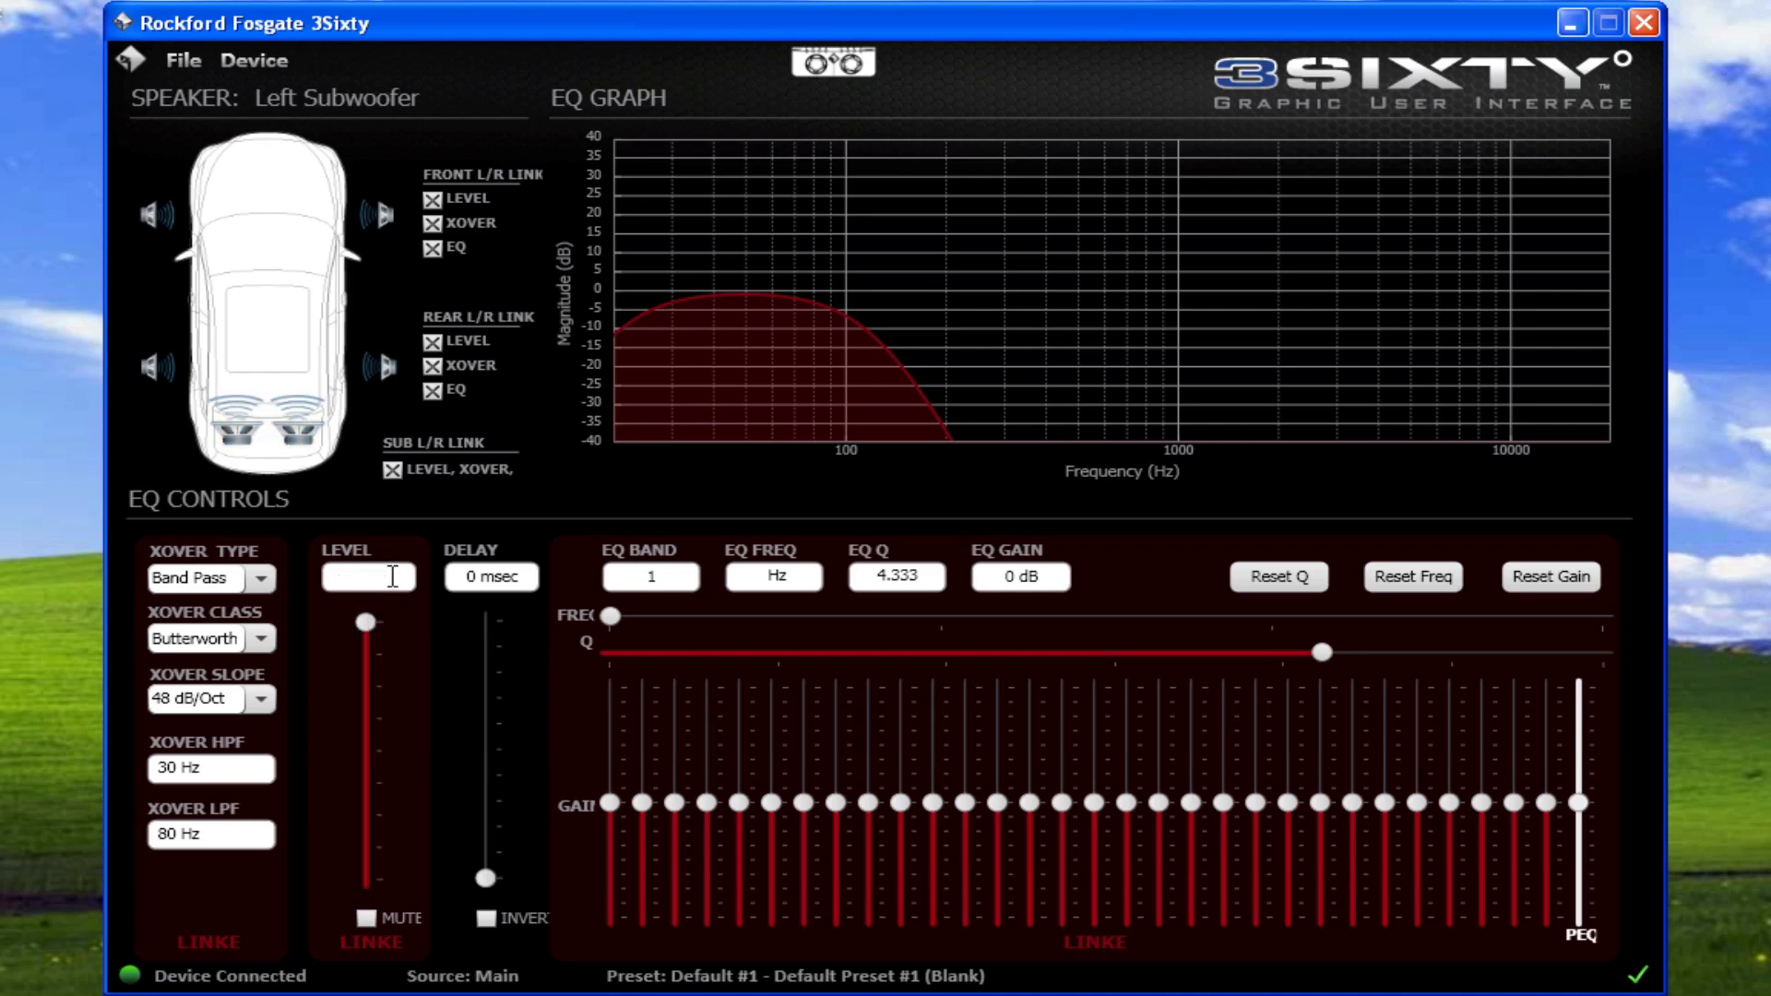
type("-12")
key("Return")
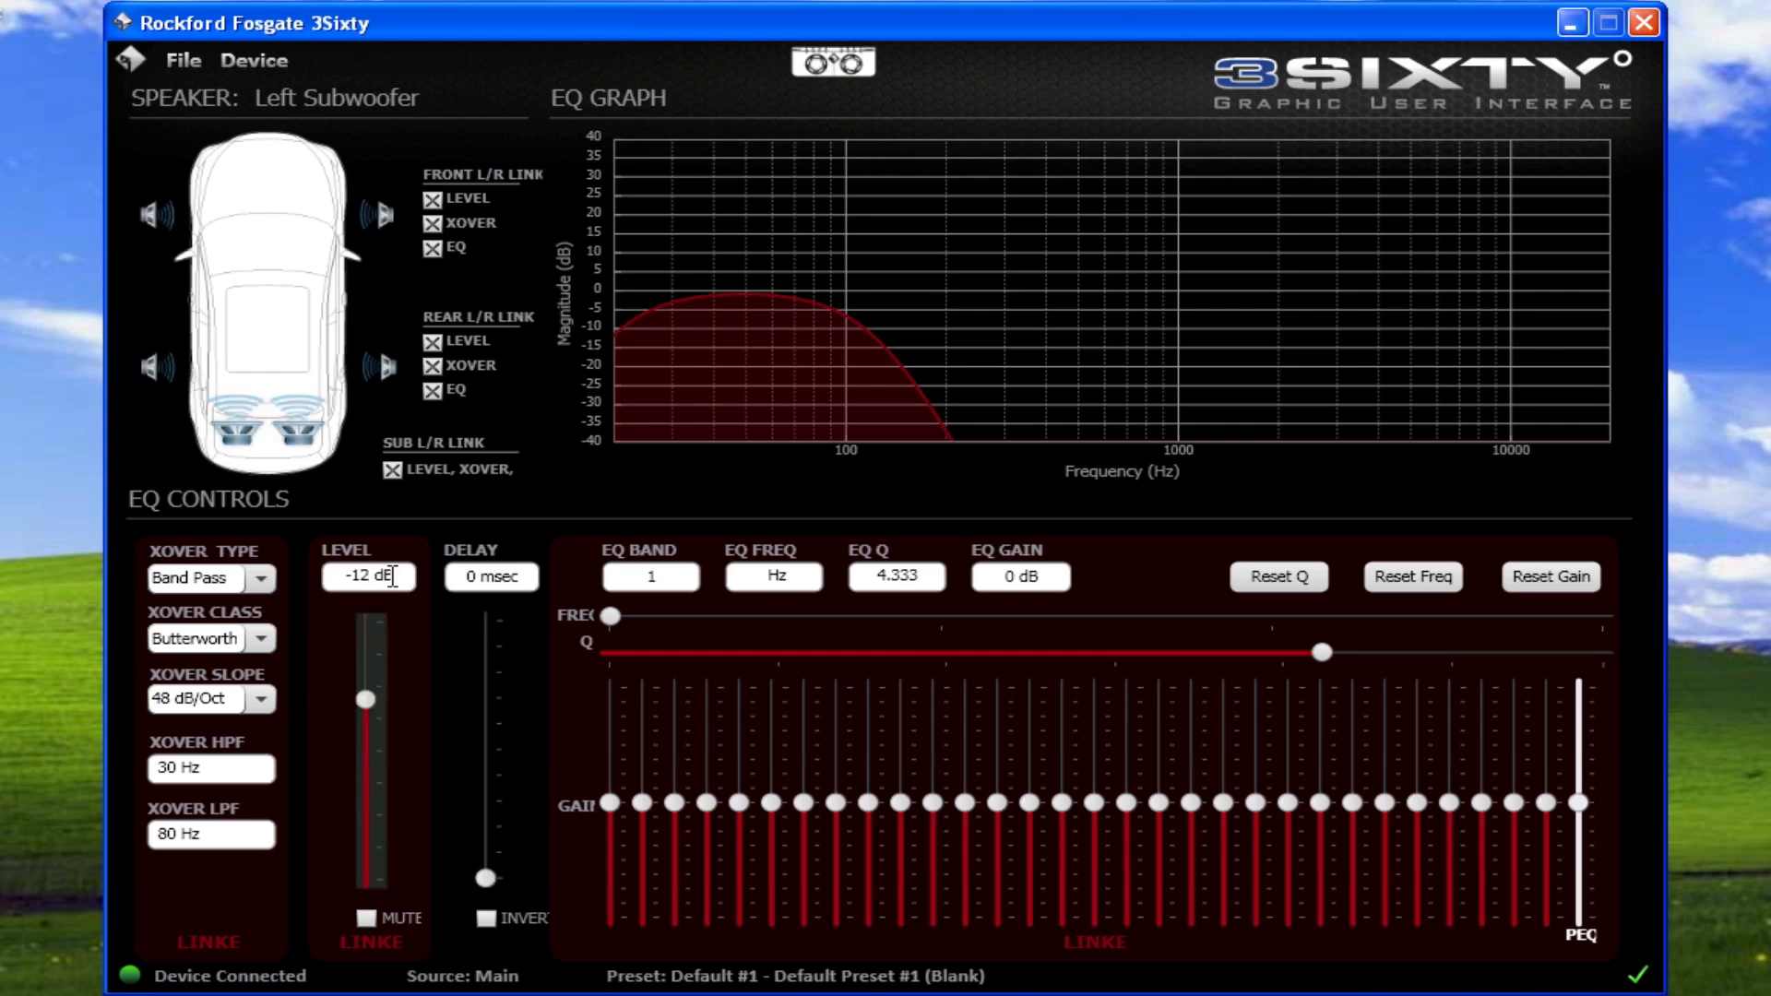
Step: Mute the Left Subwoofer and give it a 5 msec delay
left_click(367, 919)
double_click(493, 576)
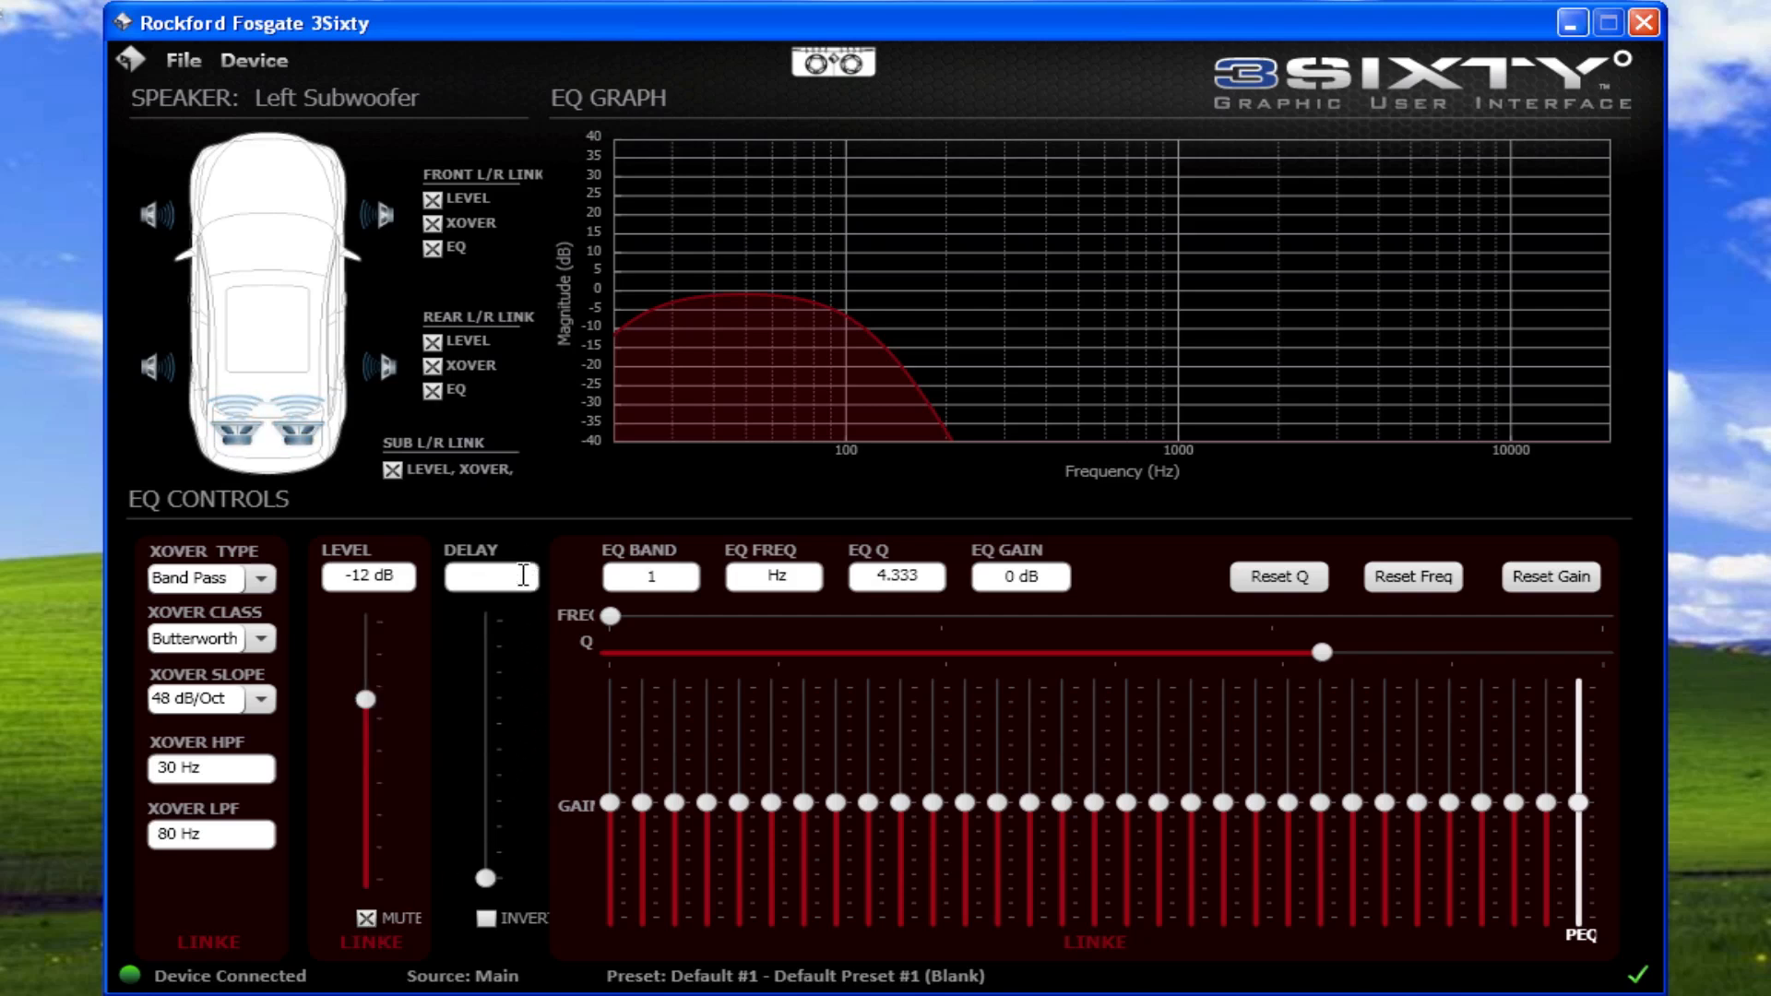
type("5")
key("Return")
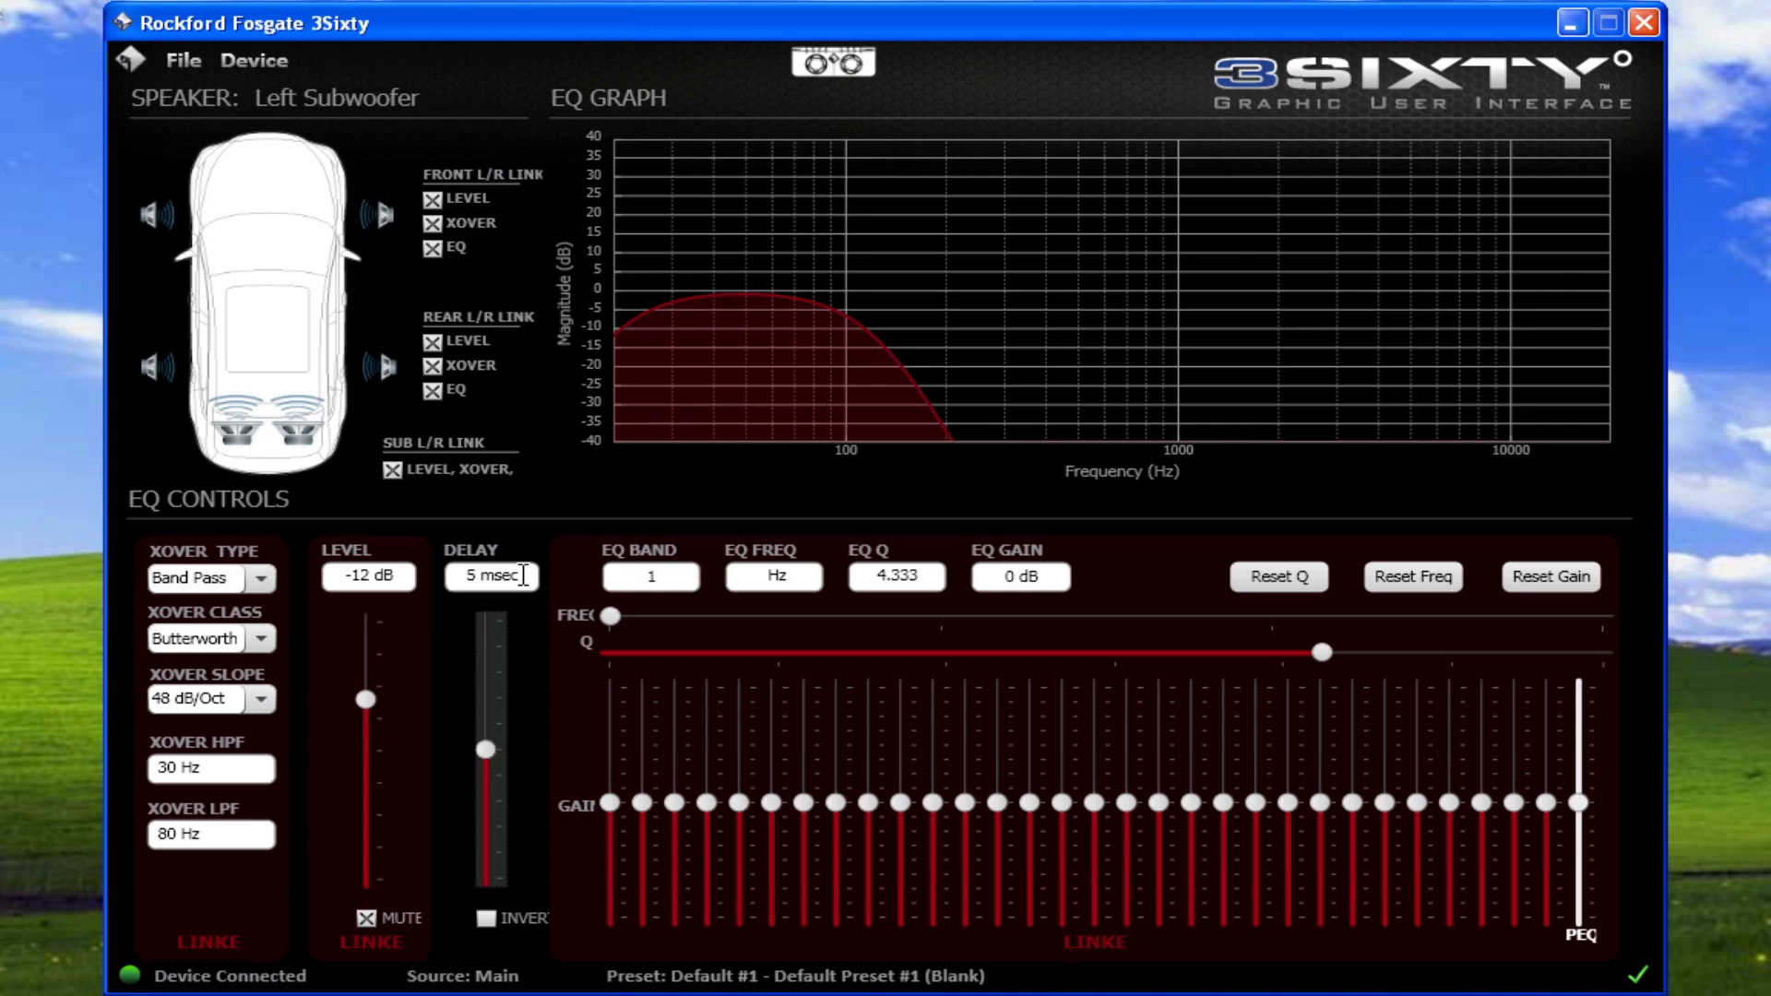
left_click(286, 50)
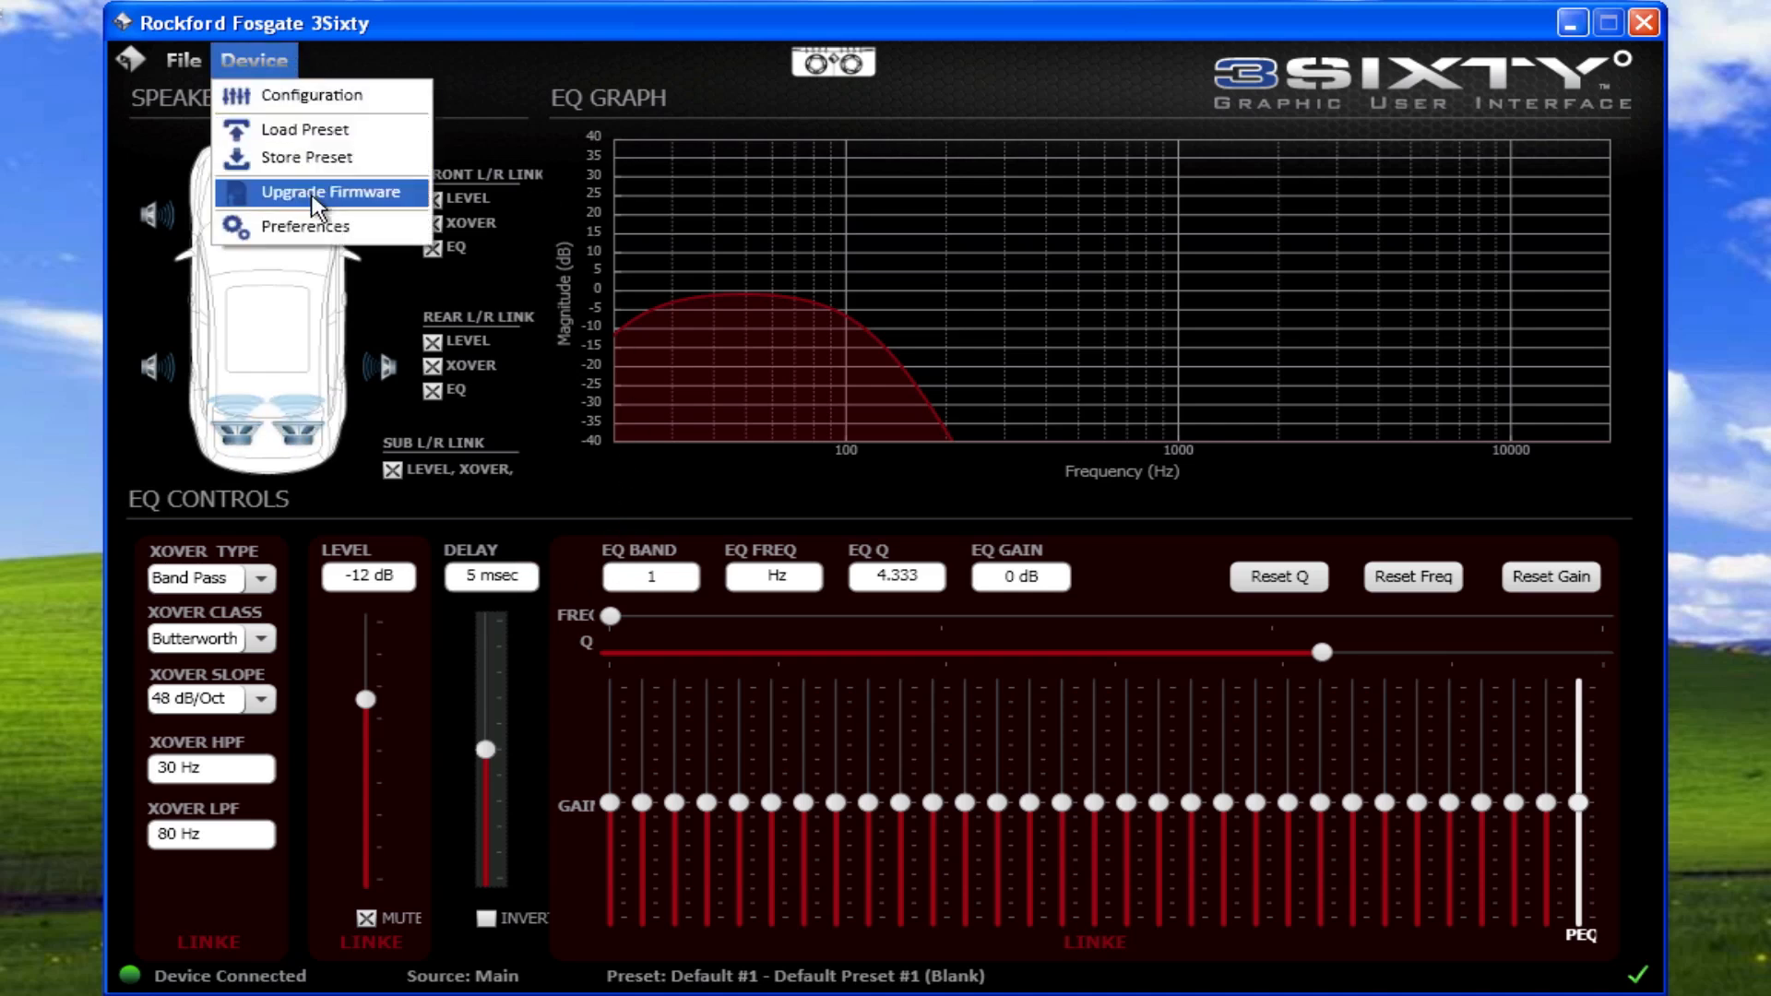
left_click(316, 230)
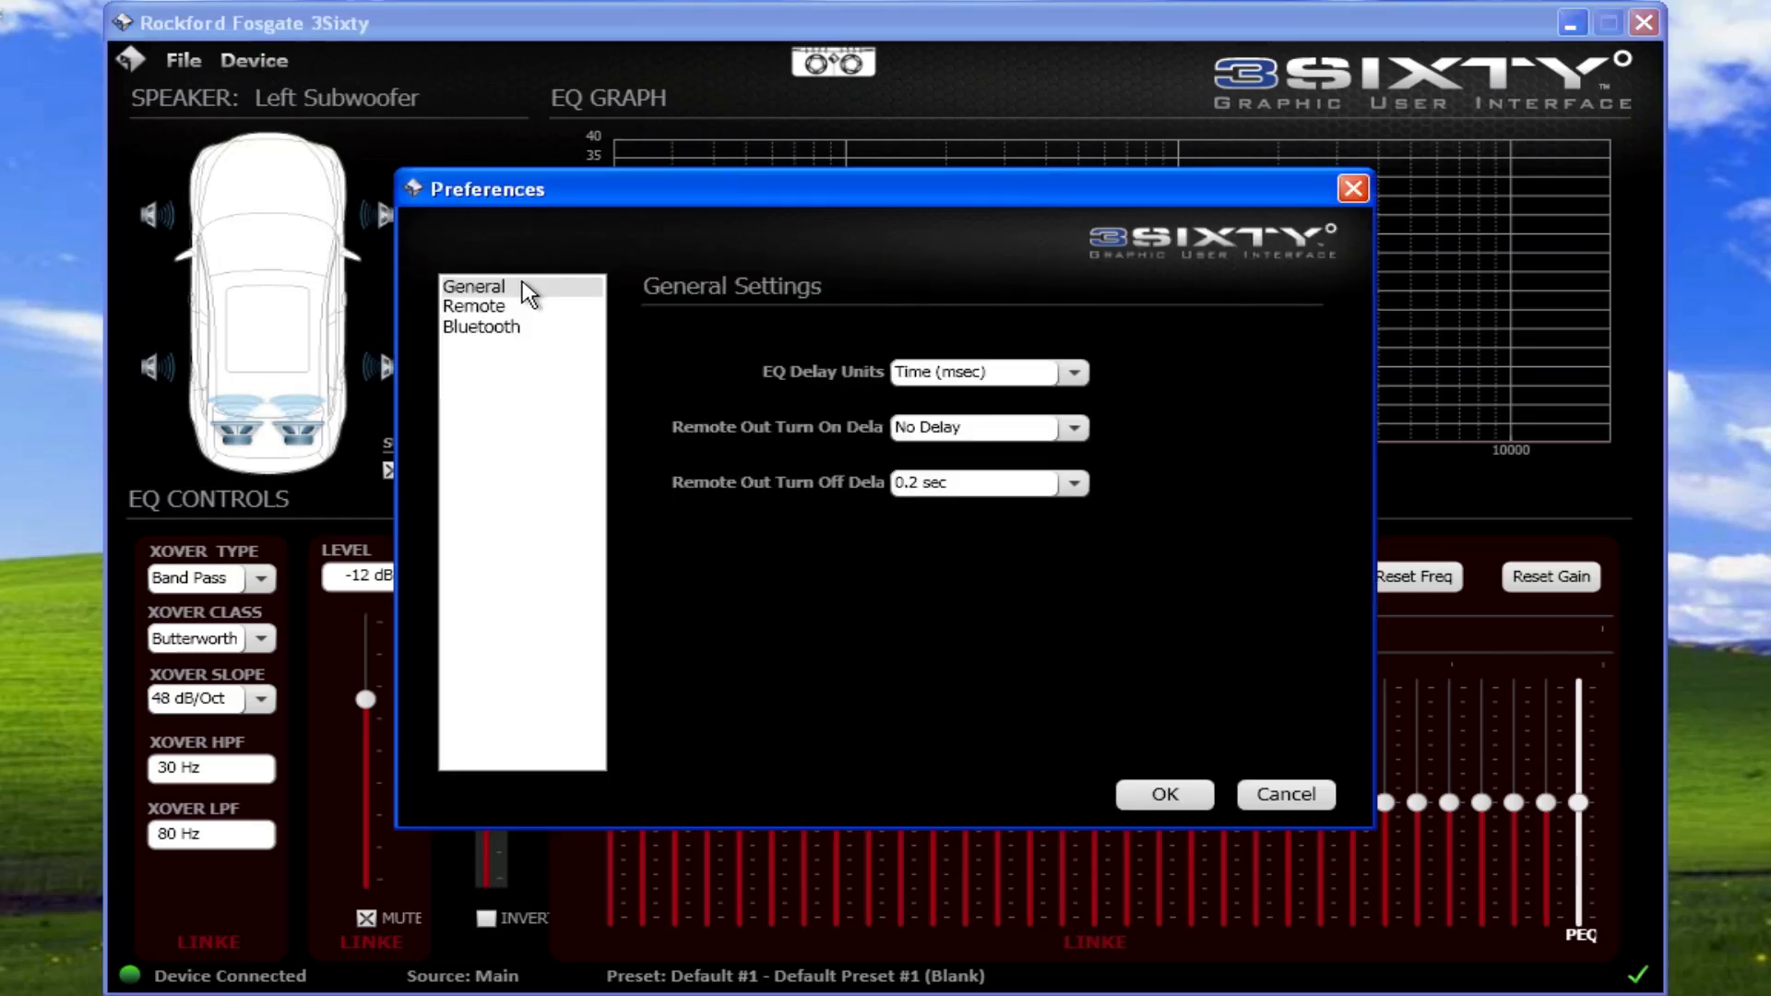
left_click(1073, 372)
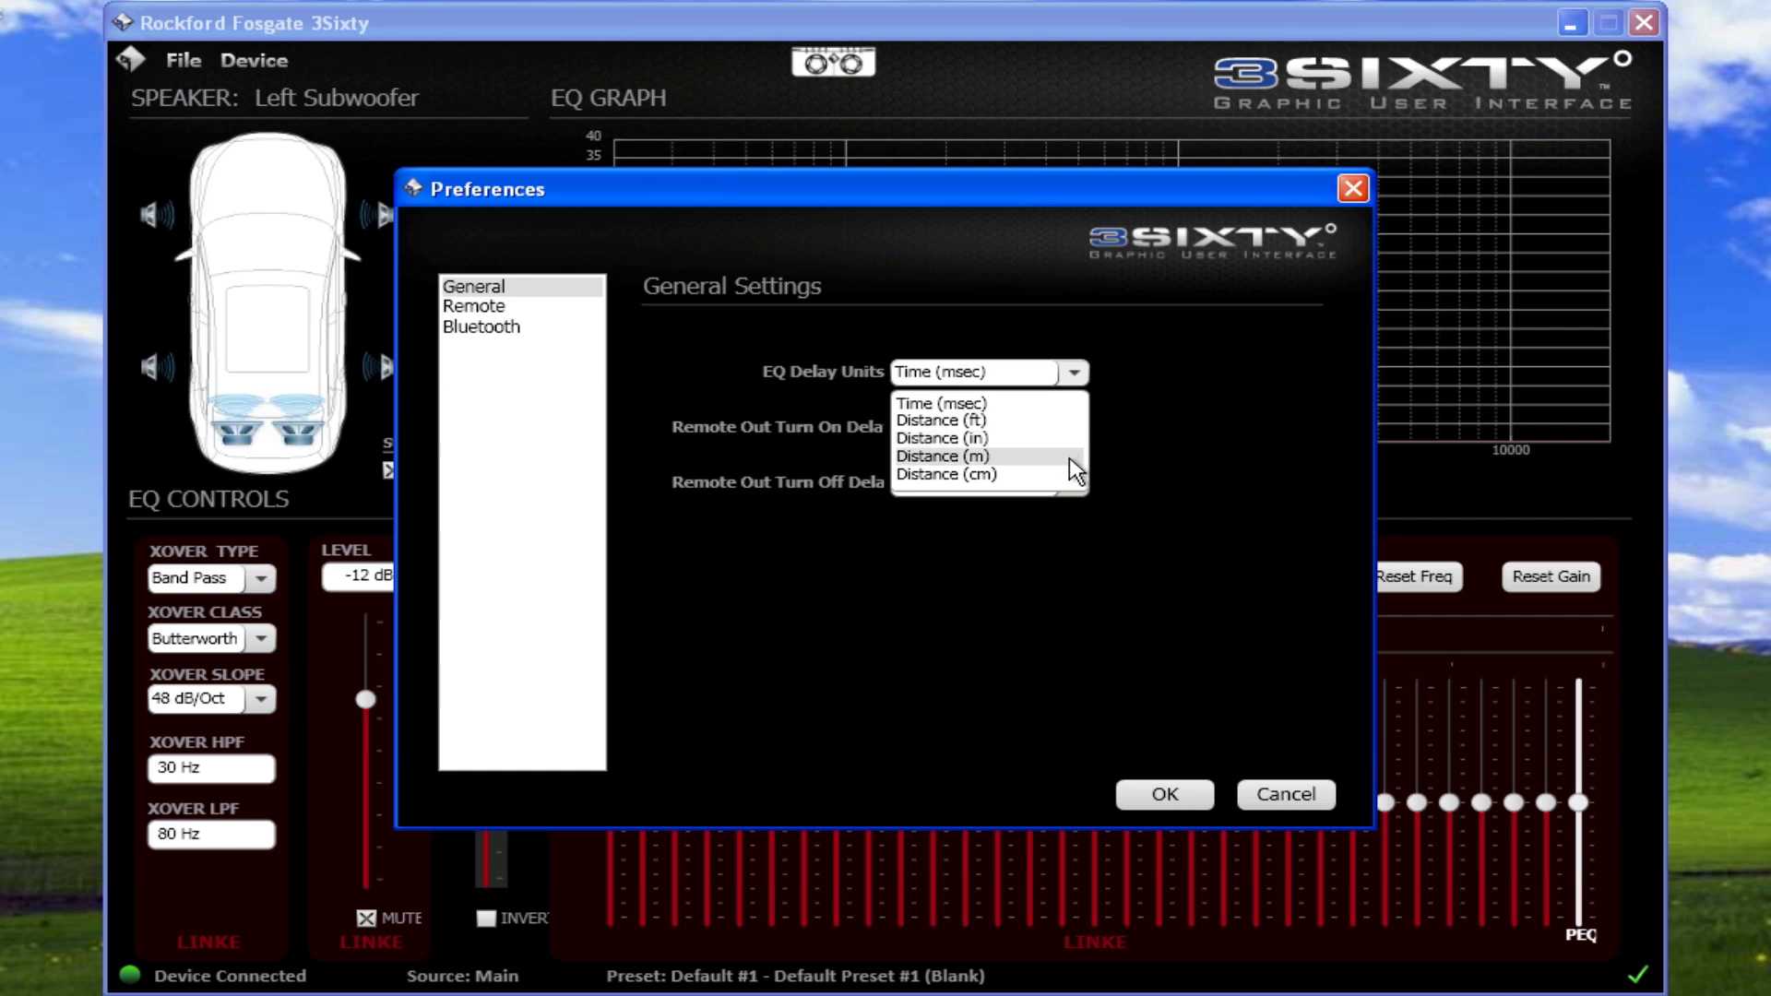
left_click(1185, 578)
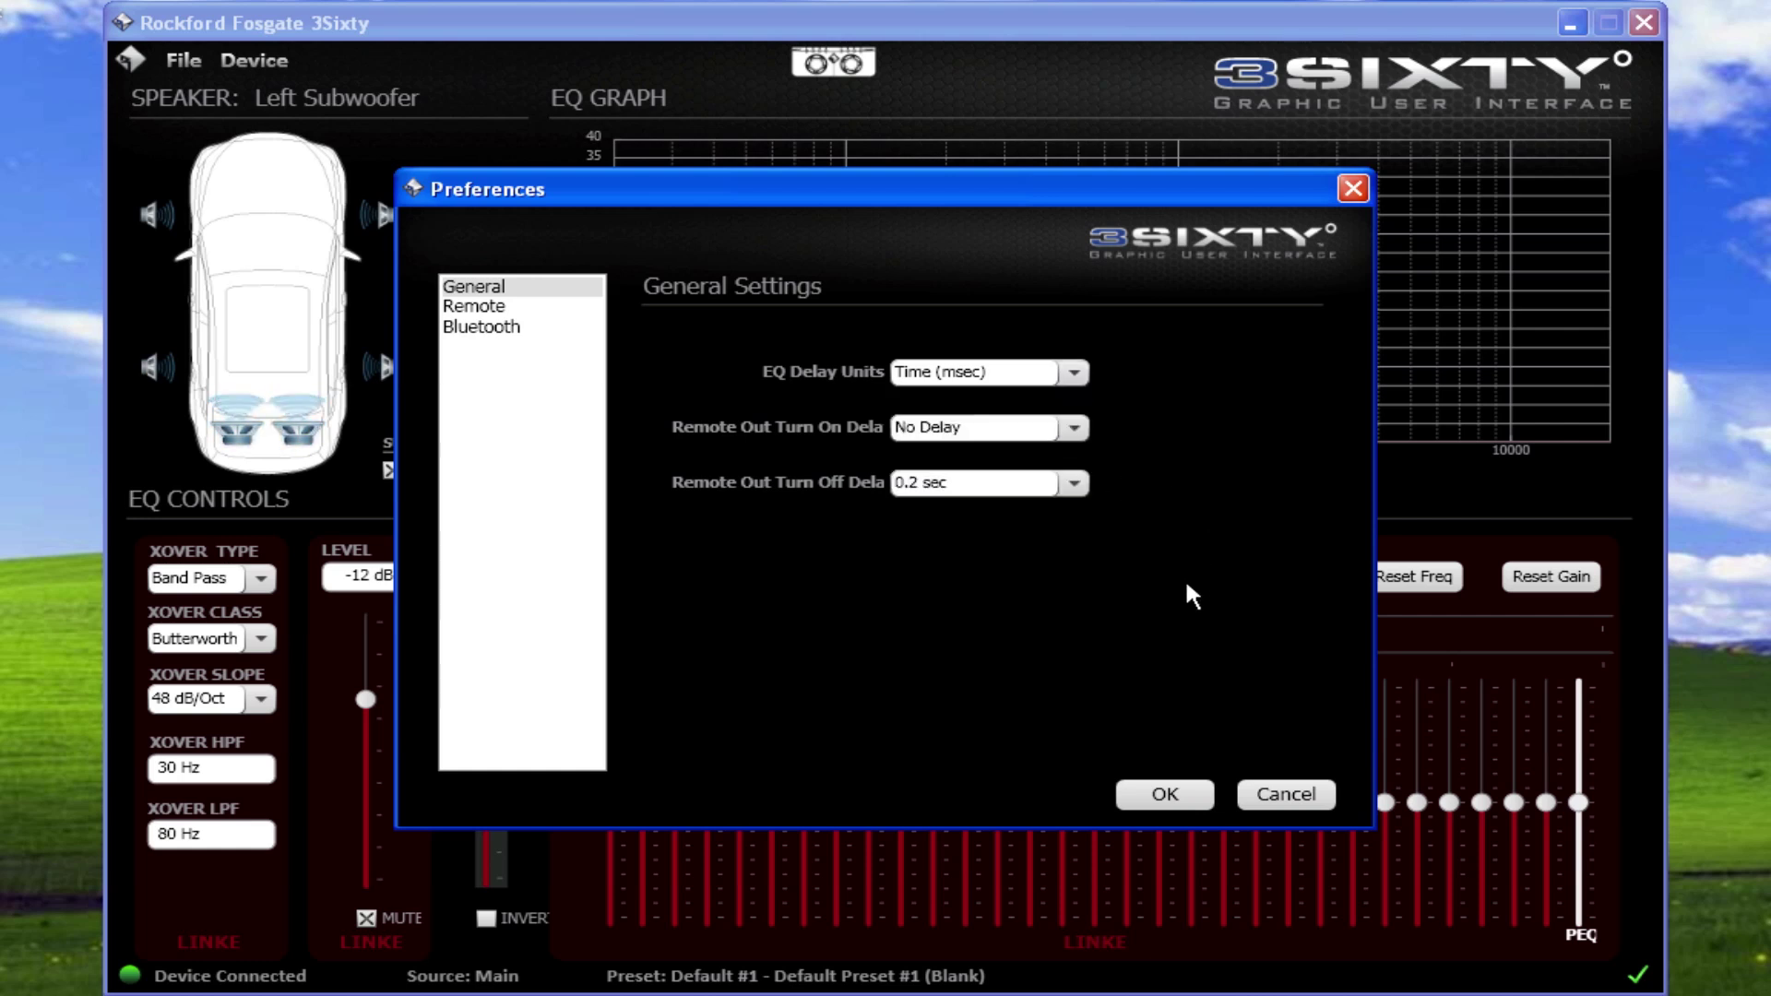
left_click(1161, 788)
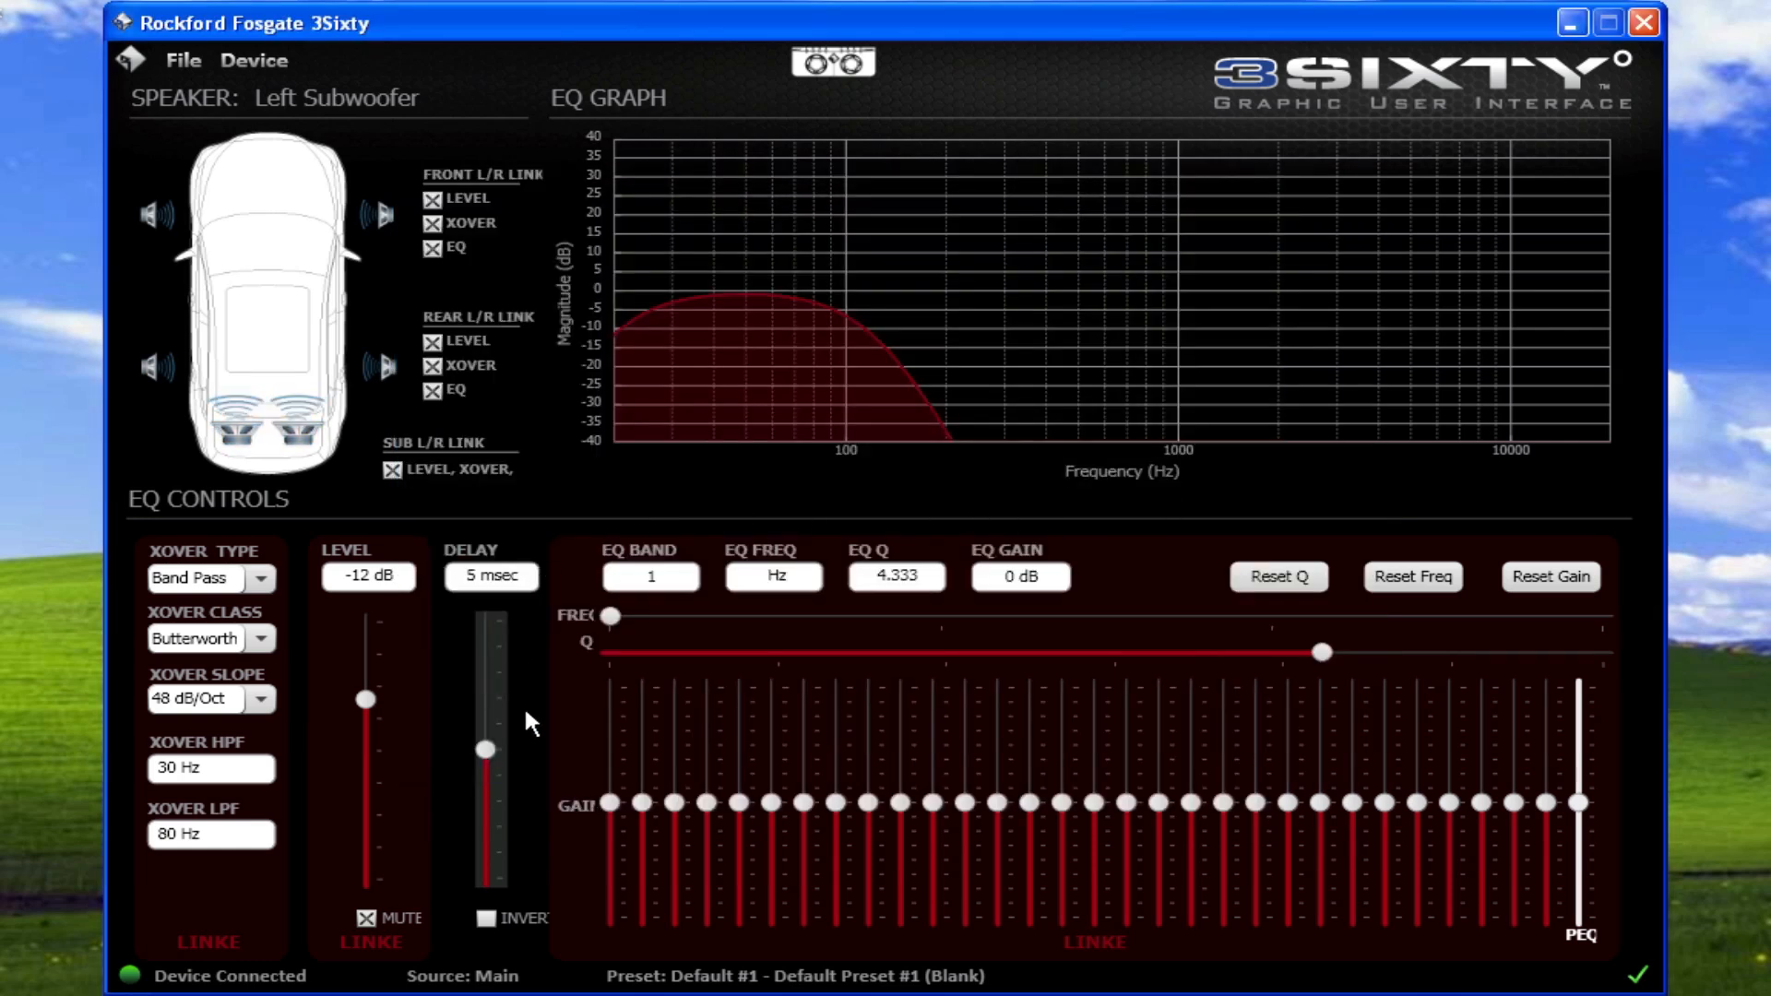
Step: Tick INVERT to flip the Left Subwoofer's output polarity
left_click(487, 919)
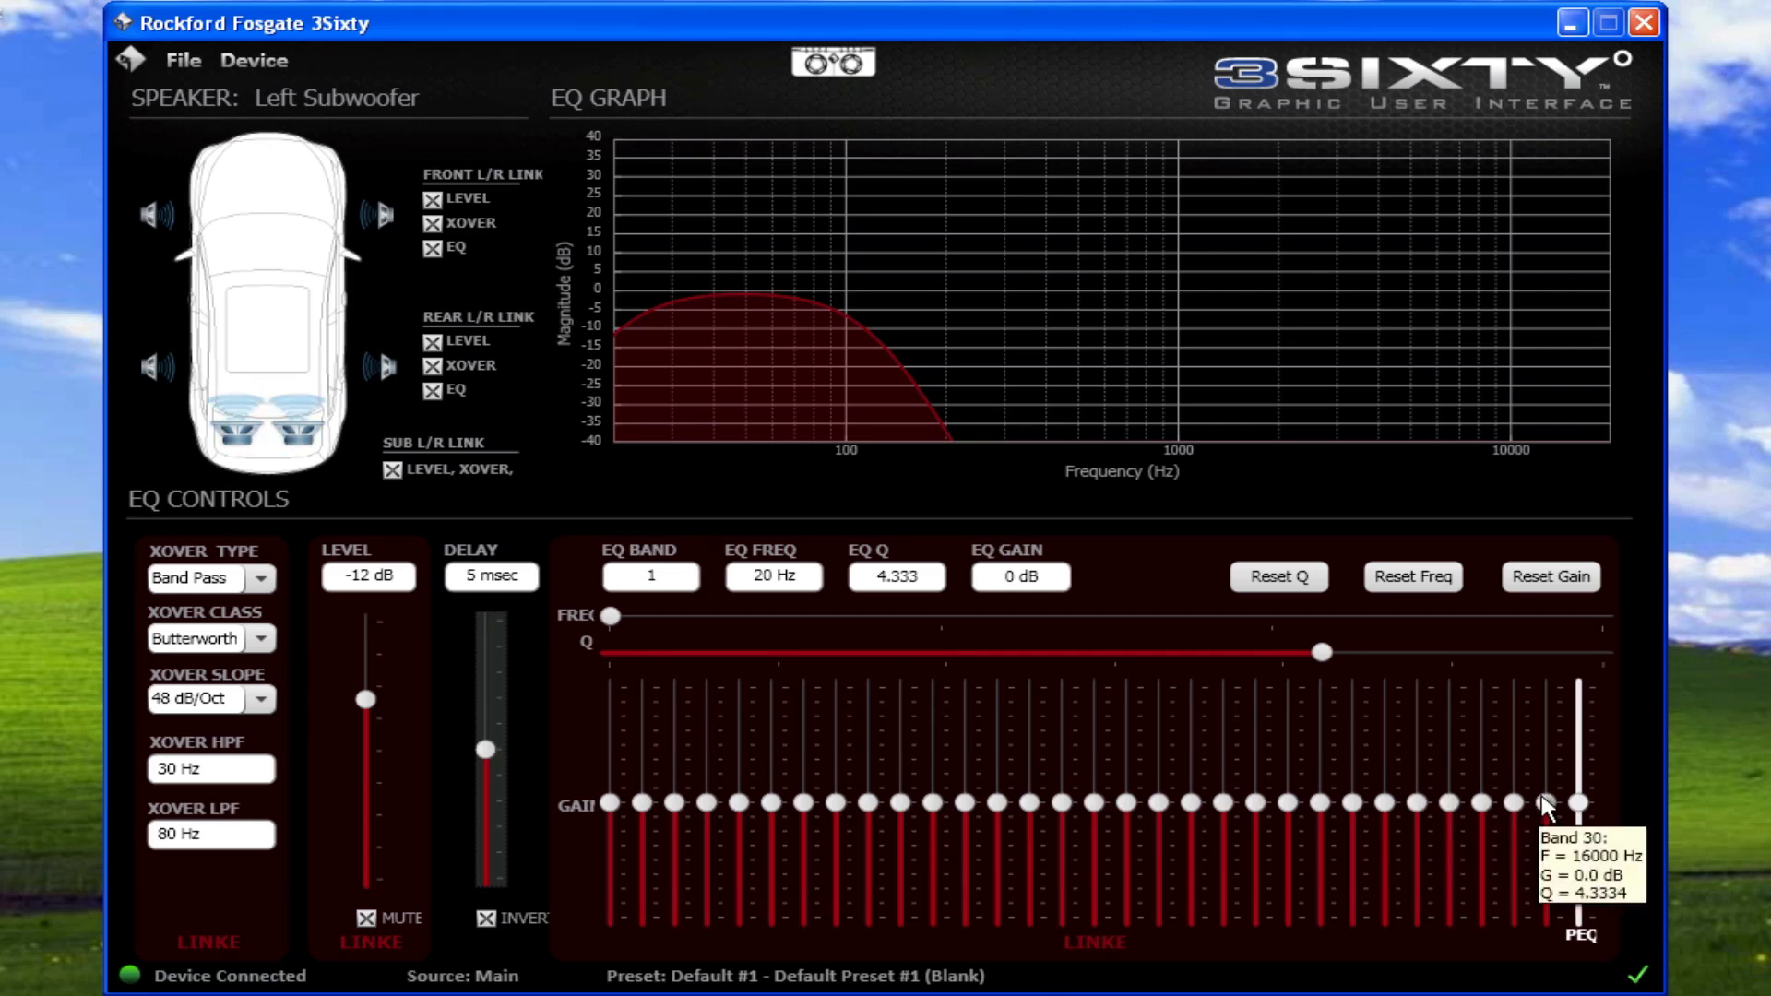
Step: Enter 20 as the EQ band number and edit that band's frequency
left_click(699, 580)
double_click(650, 577)
type("20")
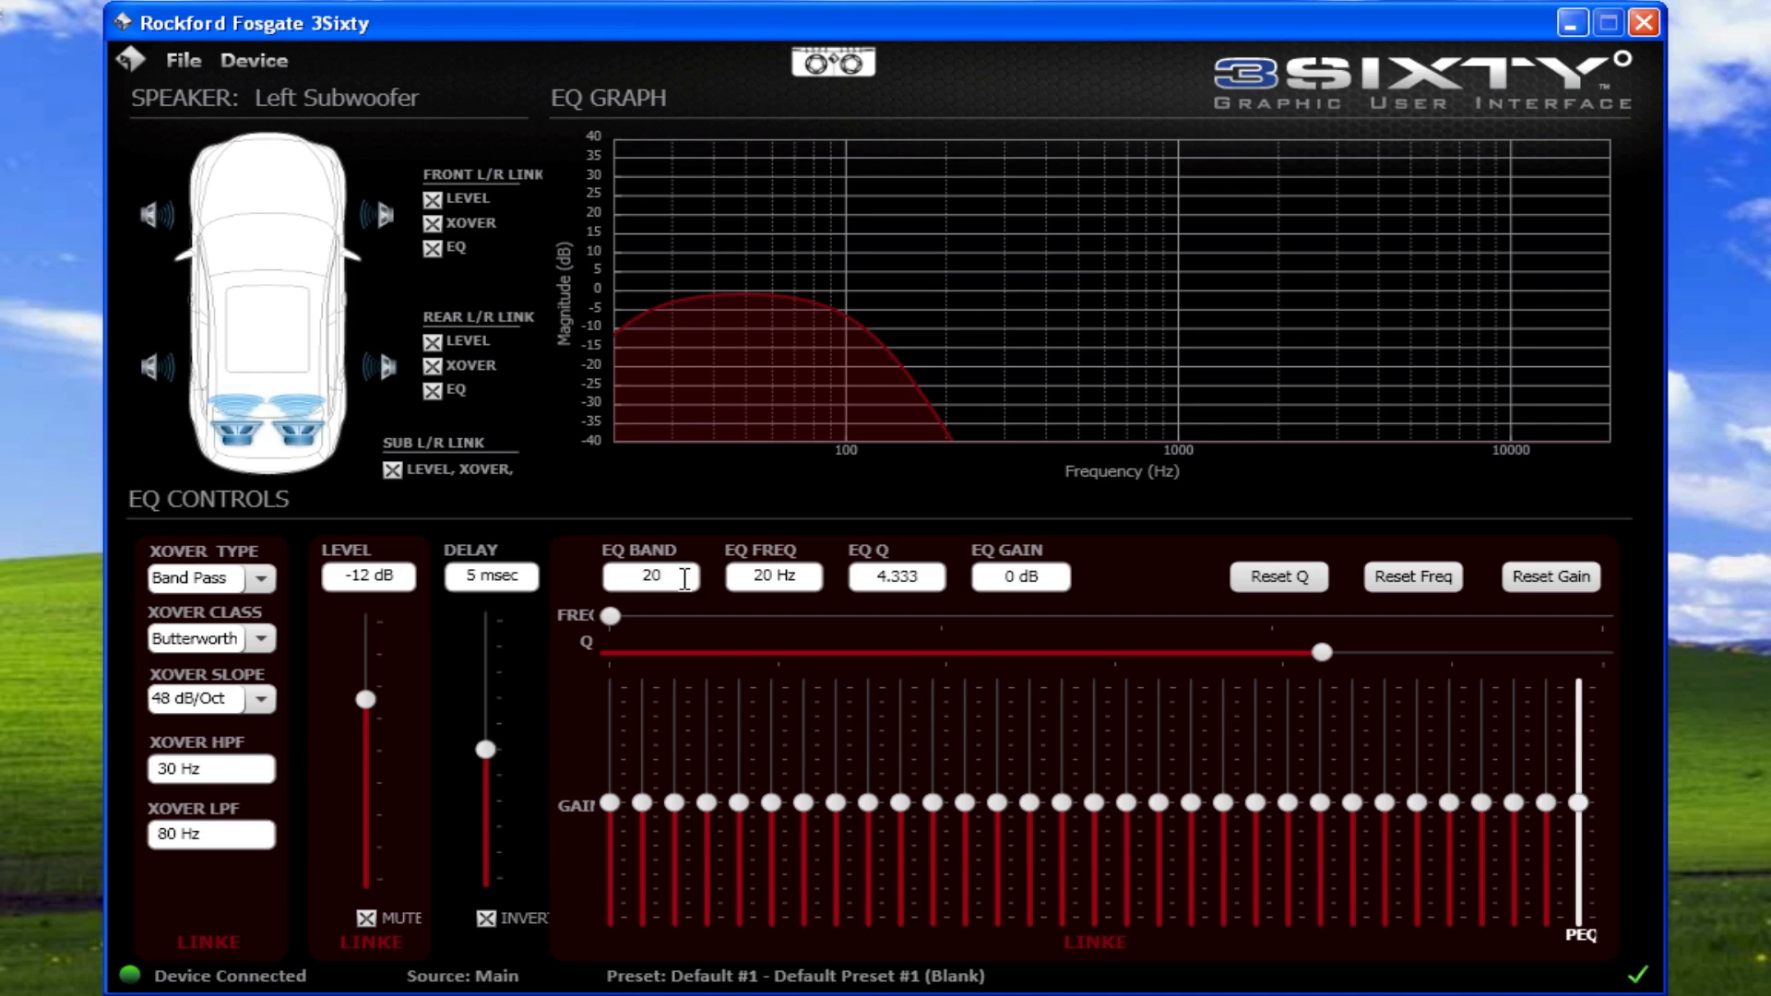
key("Return")
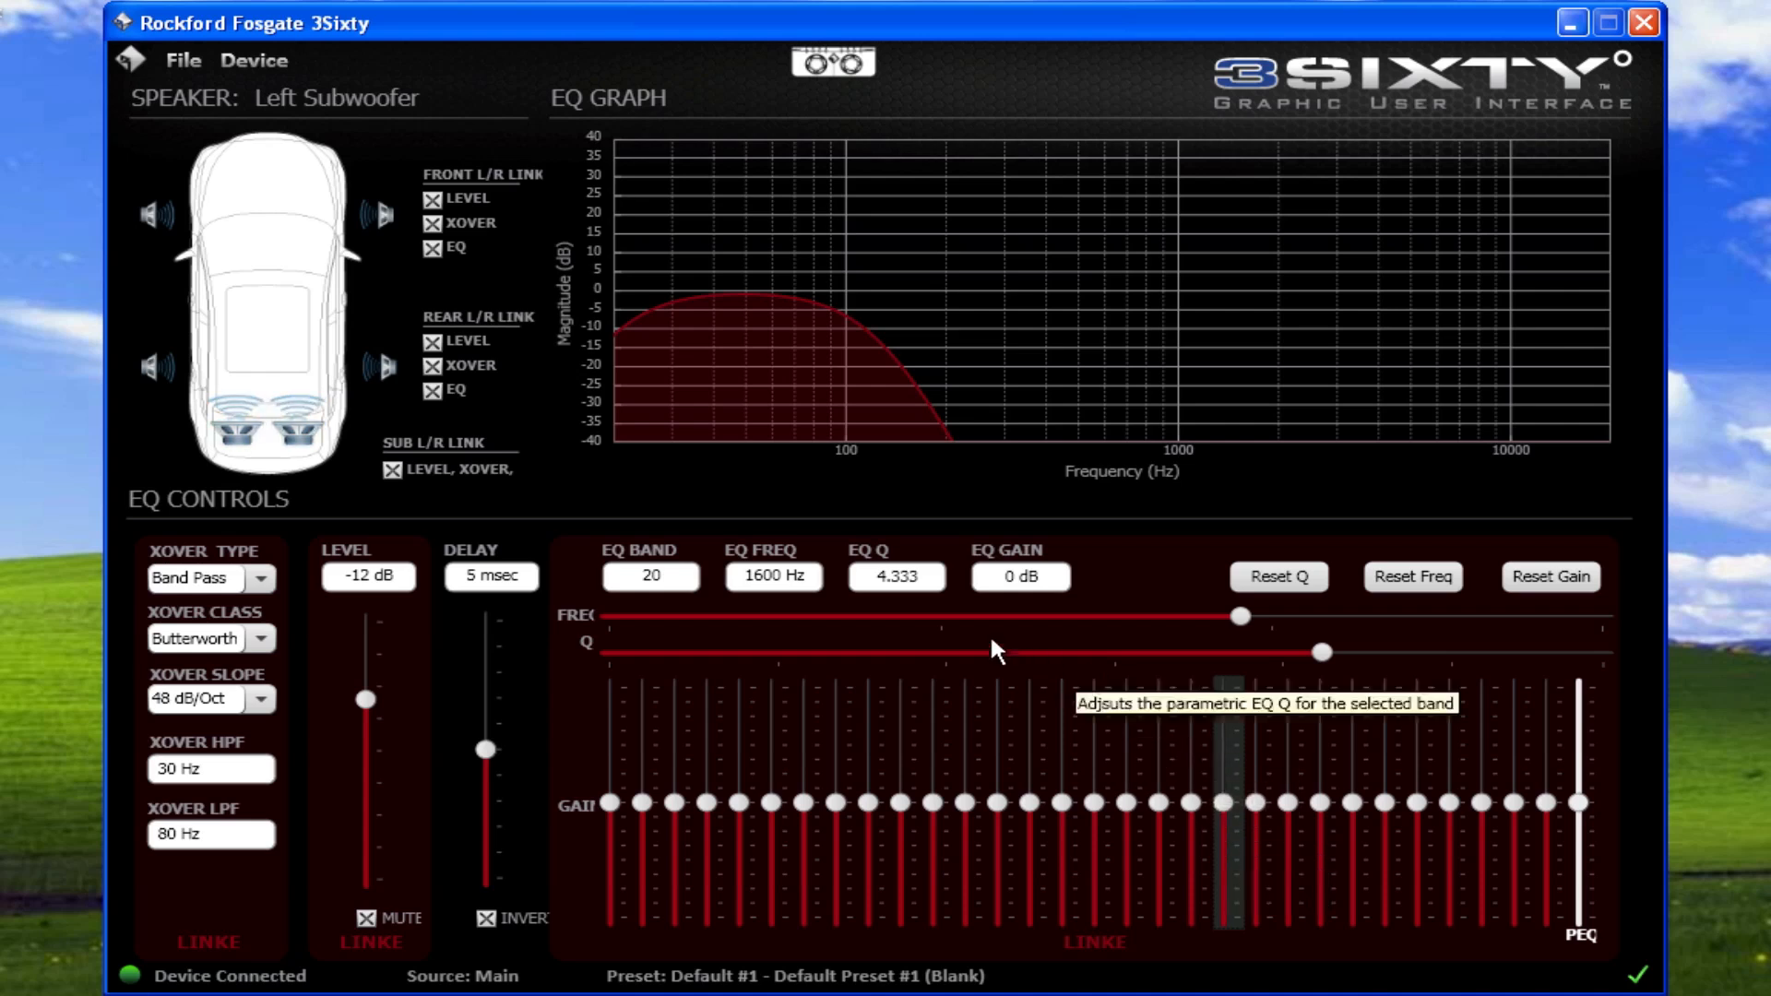
left_click(814, 575)
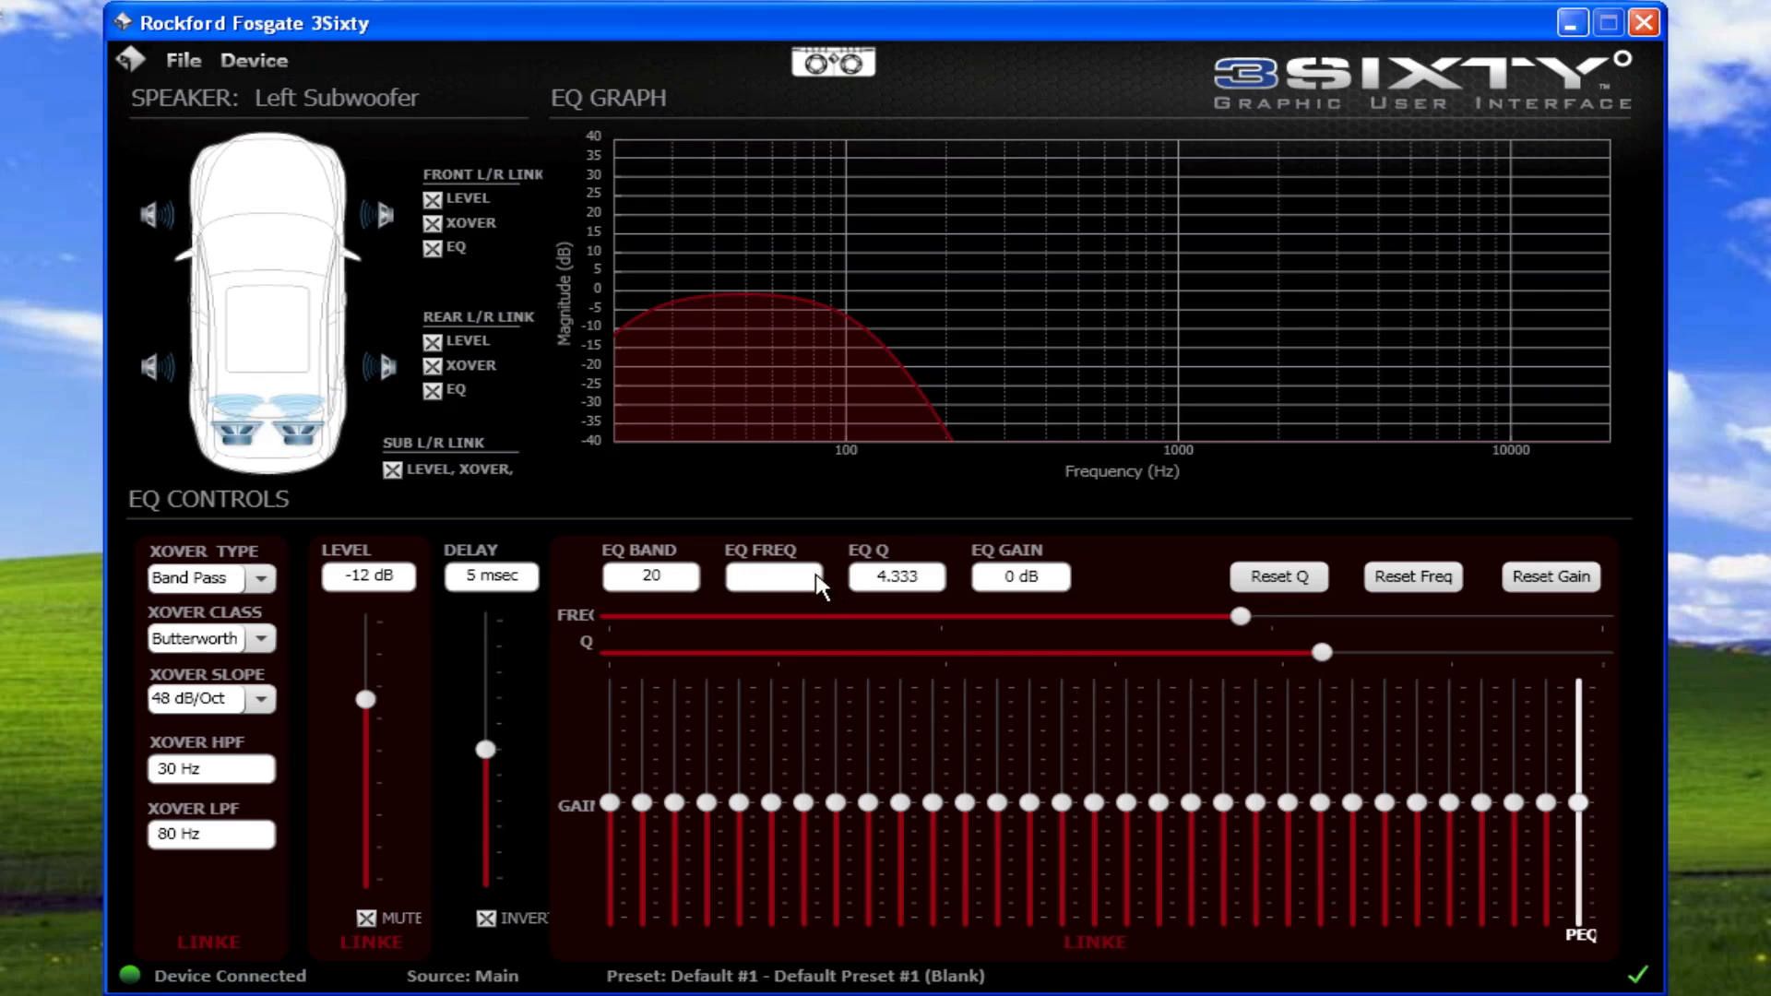
type("1605")
key("Return")
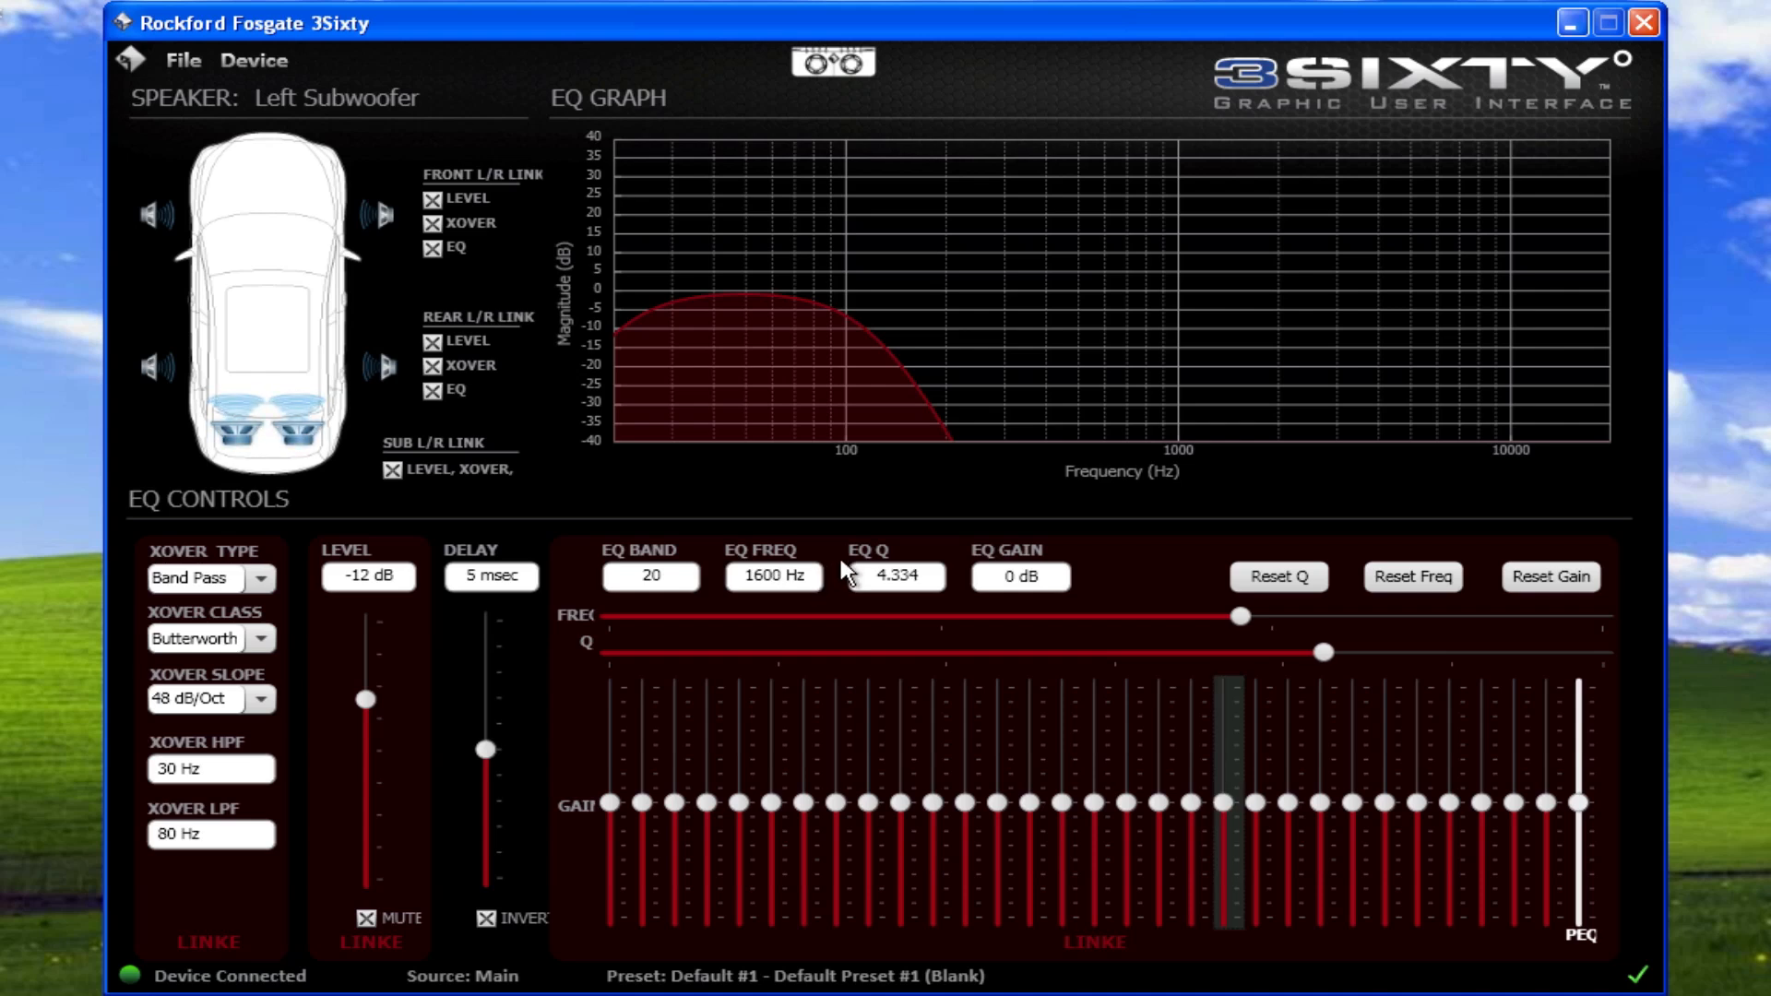
Step: Boost band 7 at 80 Hz to 18.51 dB and set its Q to 3
mouse_move(805, 805)
left_click_drag(807, 804, 805, 714)
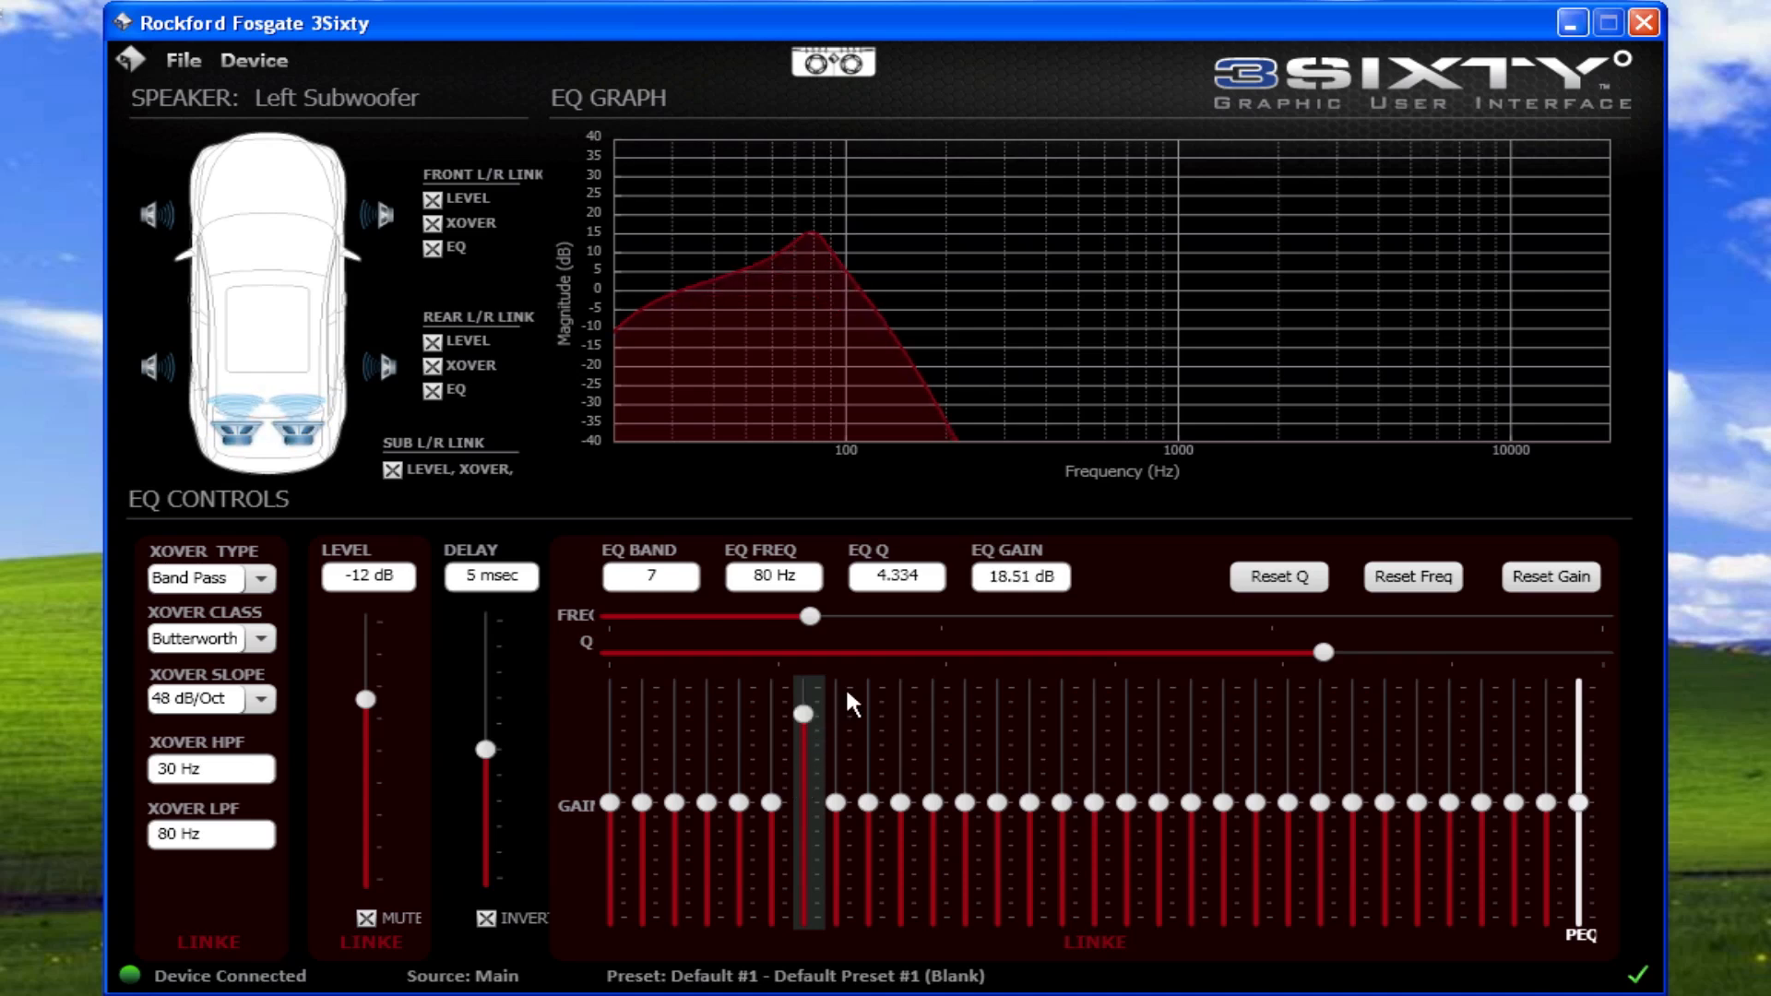
left_click_drag(1322, 655, 625, 662)
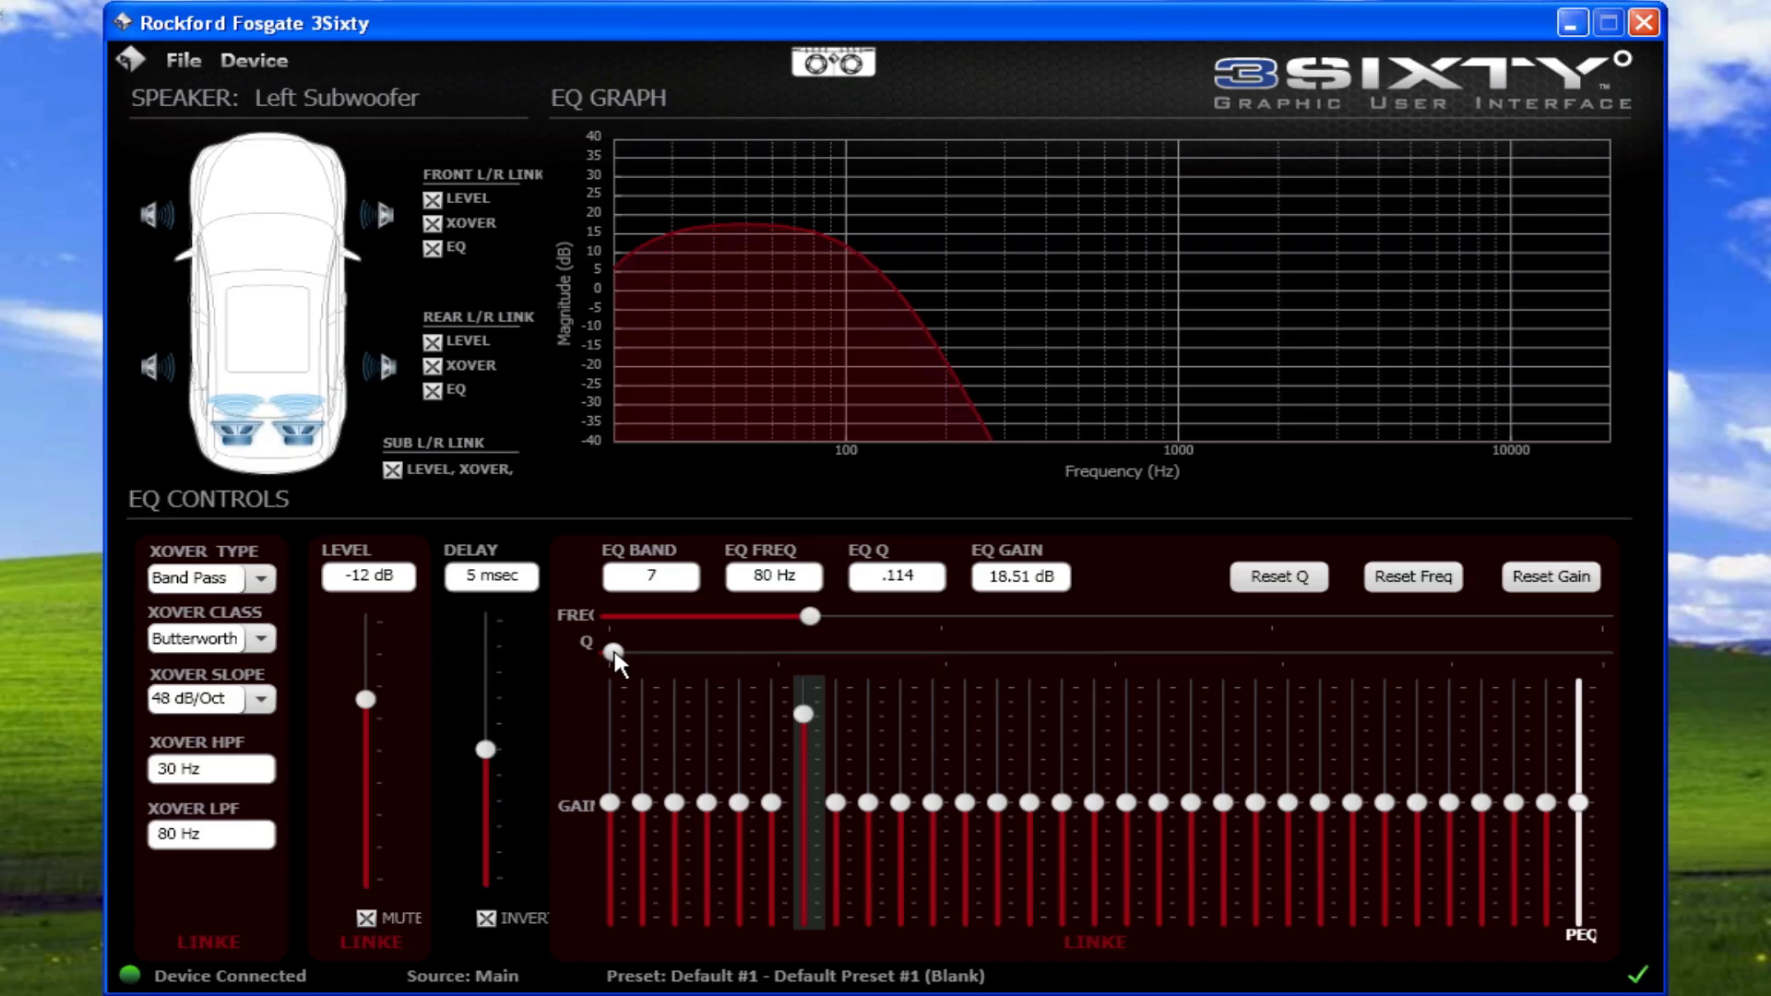
left_click_drag(622, 662, 1571, 653)
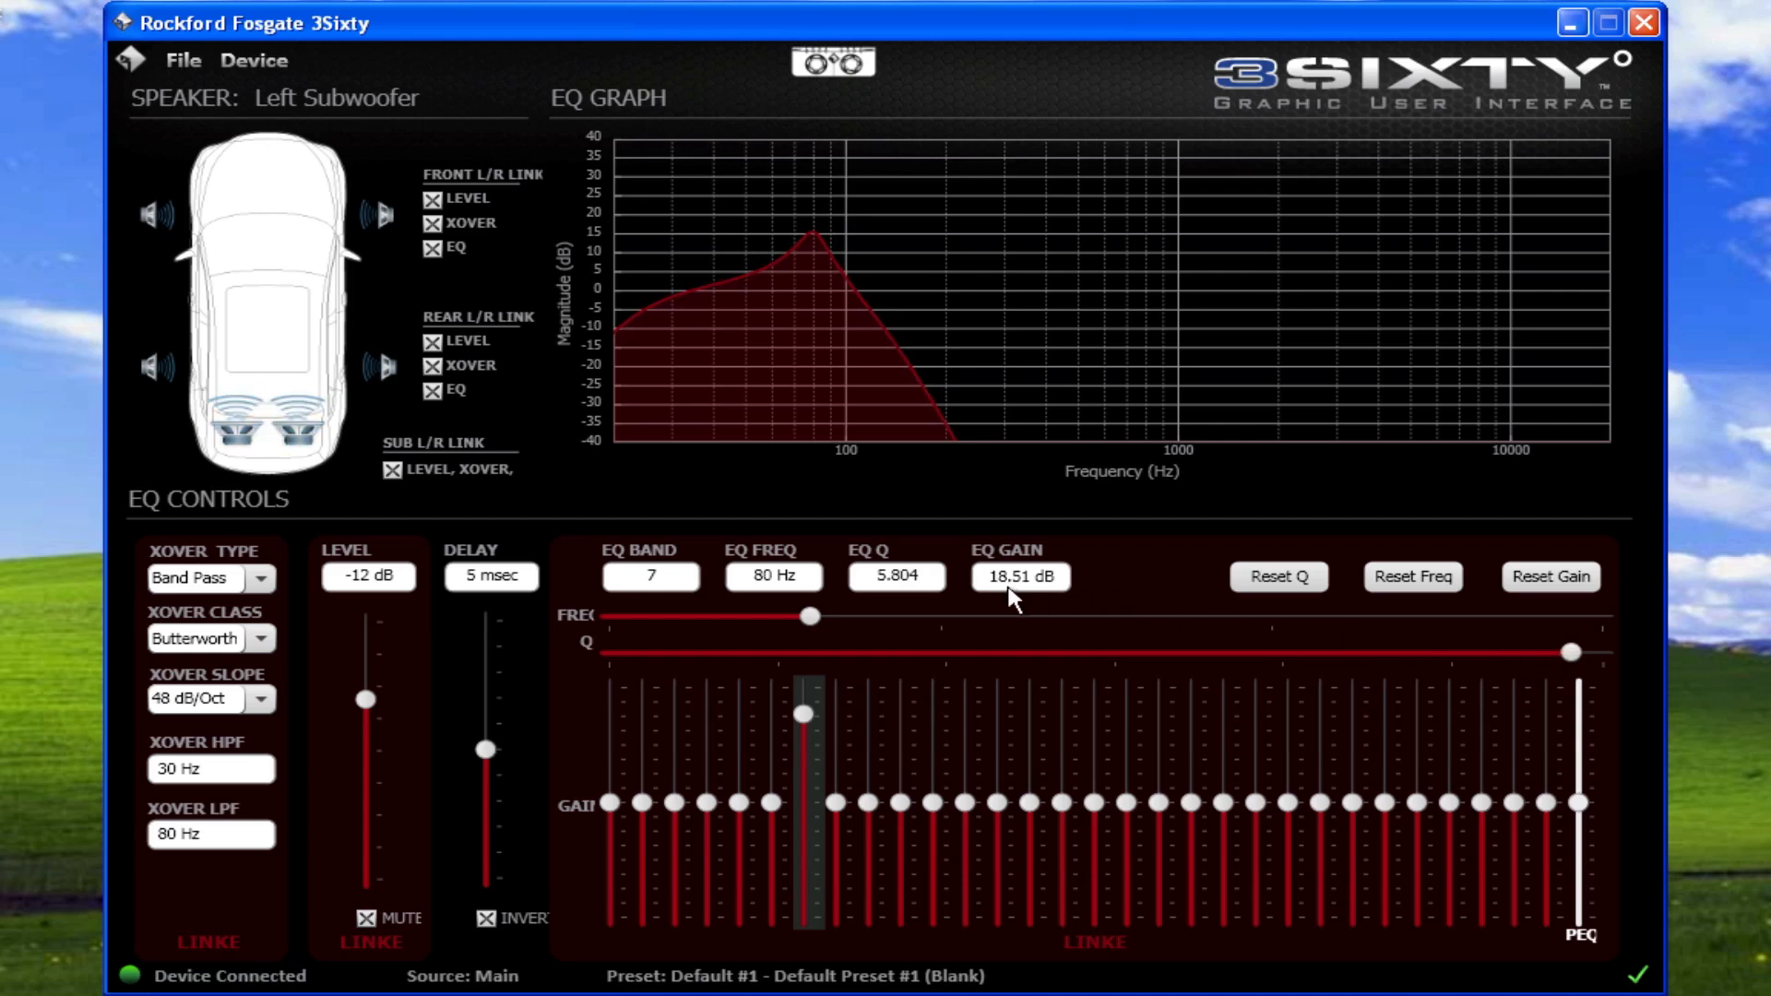
double_click(897, 577)
type("3.0")
key("Return")
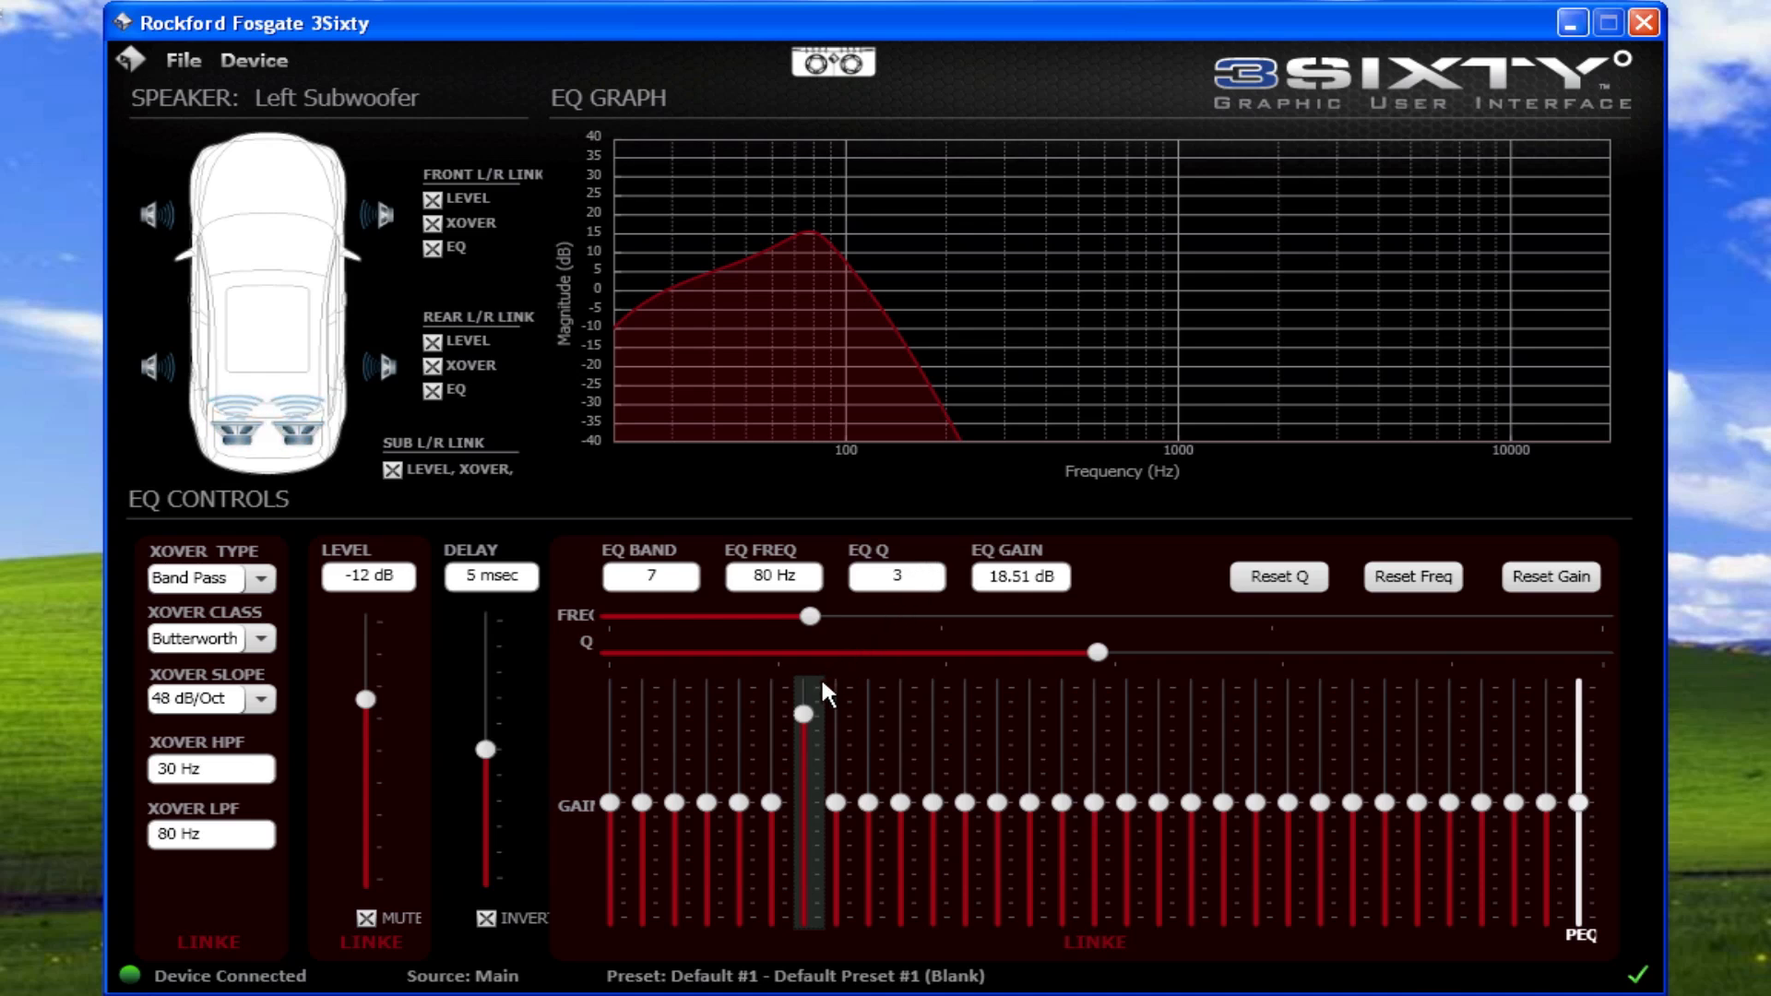
Step: Lower band 7's boost by slider, then set its gain to exactly 4 dB
mouse_move(806, 718)
left_mouse_down()
mouse_move(804, 925)
mouse_move(804, 689)
mouse_move(805, 805)
mouse_move(743, 827)
mouse_move(868, 831)
mouse_move(807, 783)
left_mouse_up()
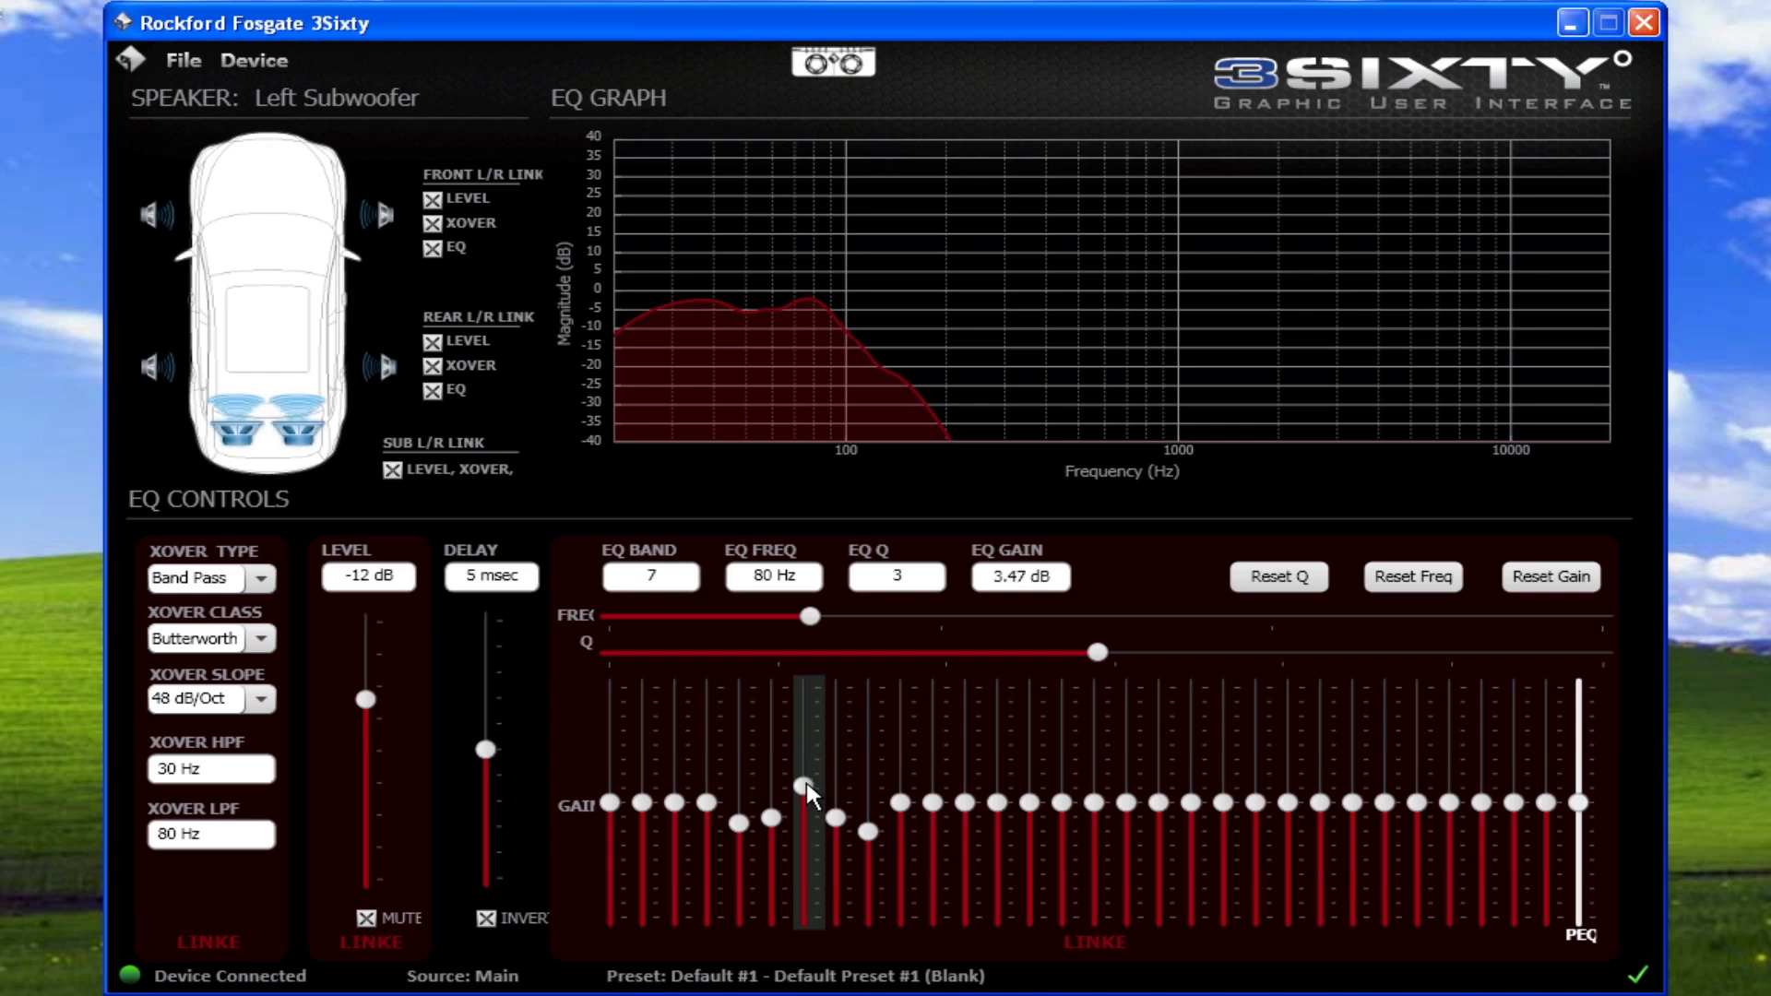
double_click(1012, 576)
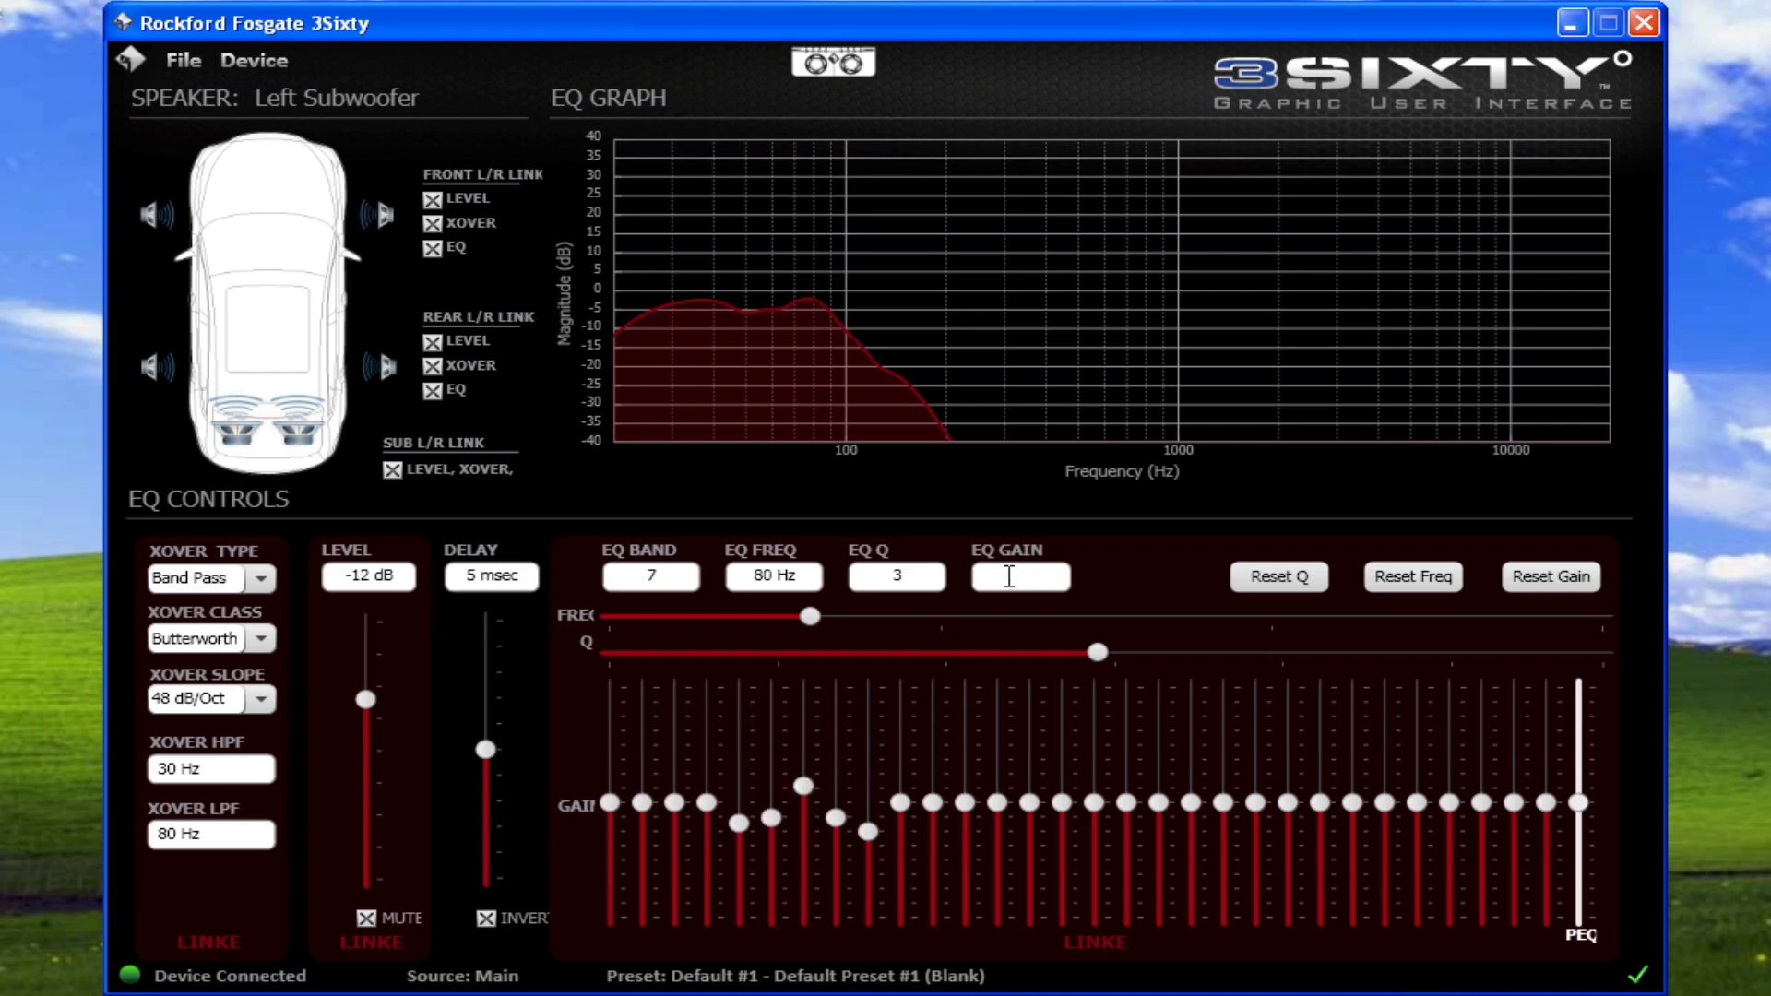
type("4.0")
key("Return")
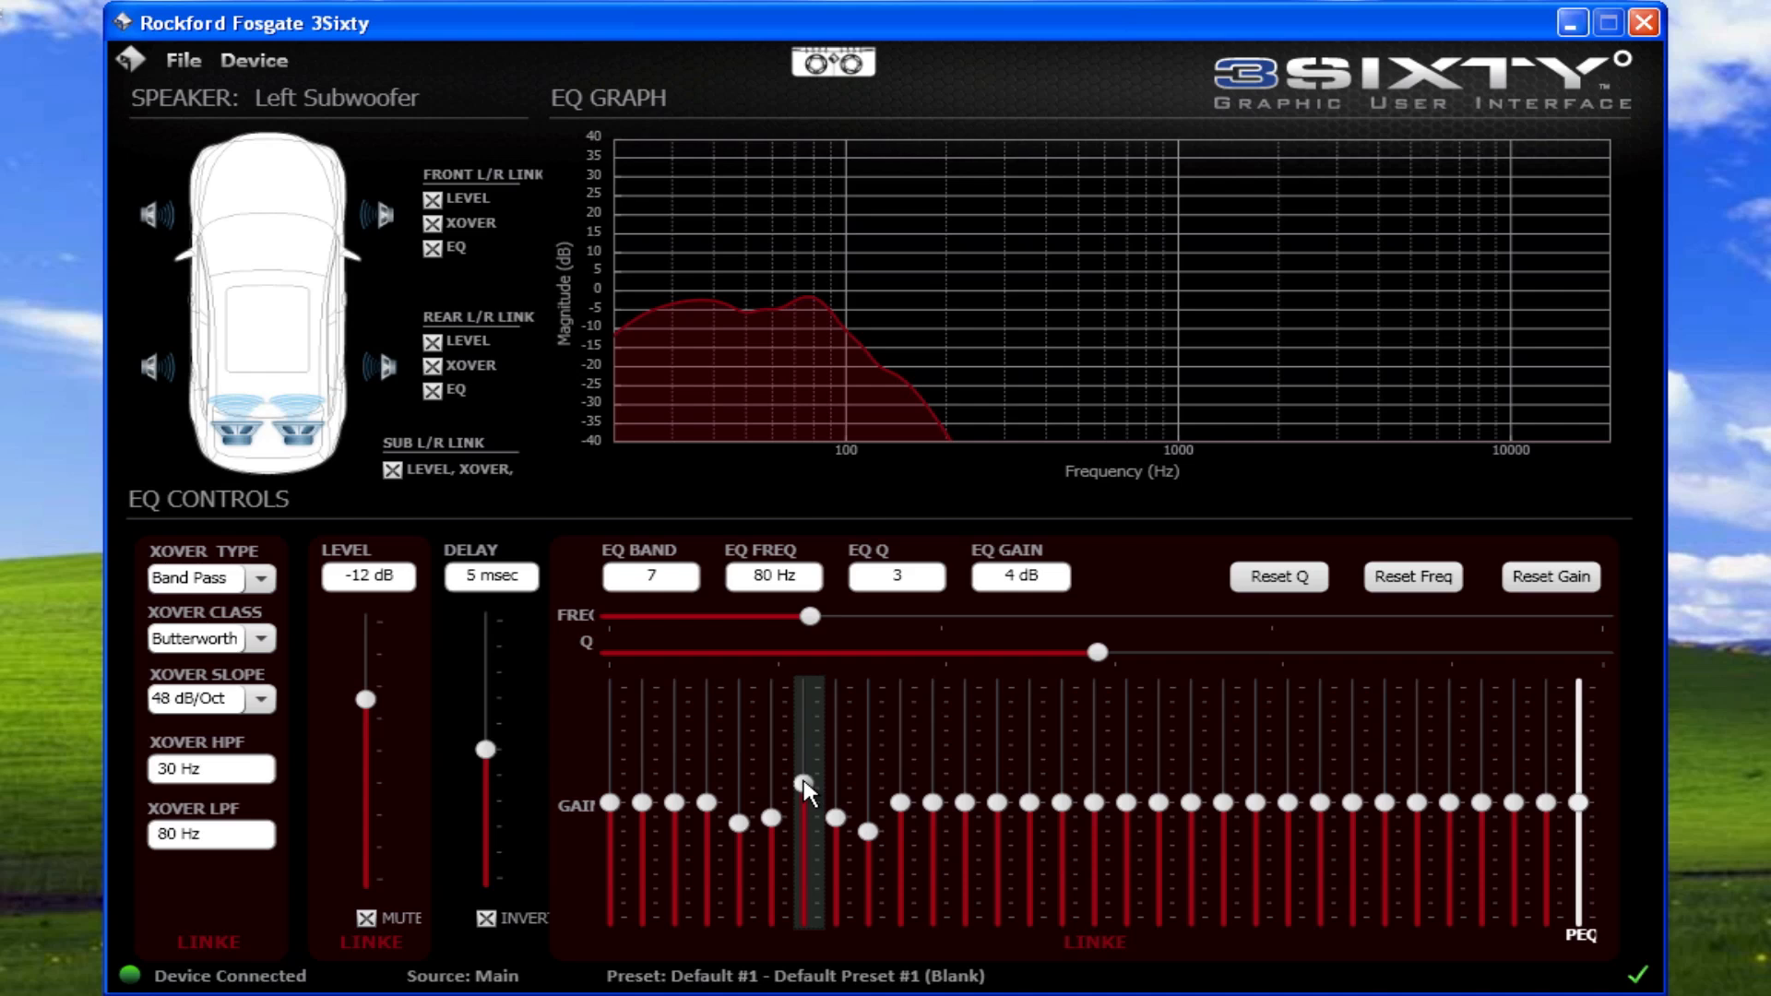
Step: Reset all EQ bands' Q, frequency and gain to defaults and show the remote settings panel
left_click(1280, 576)
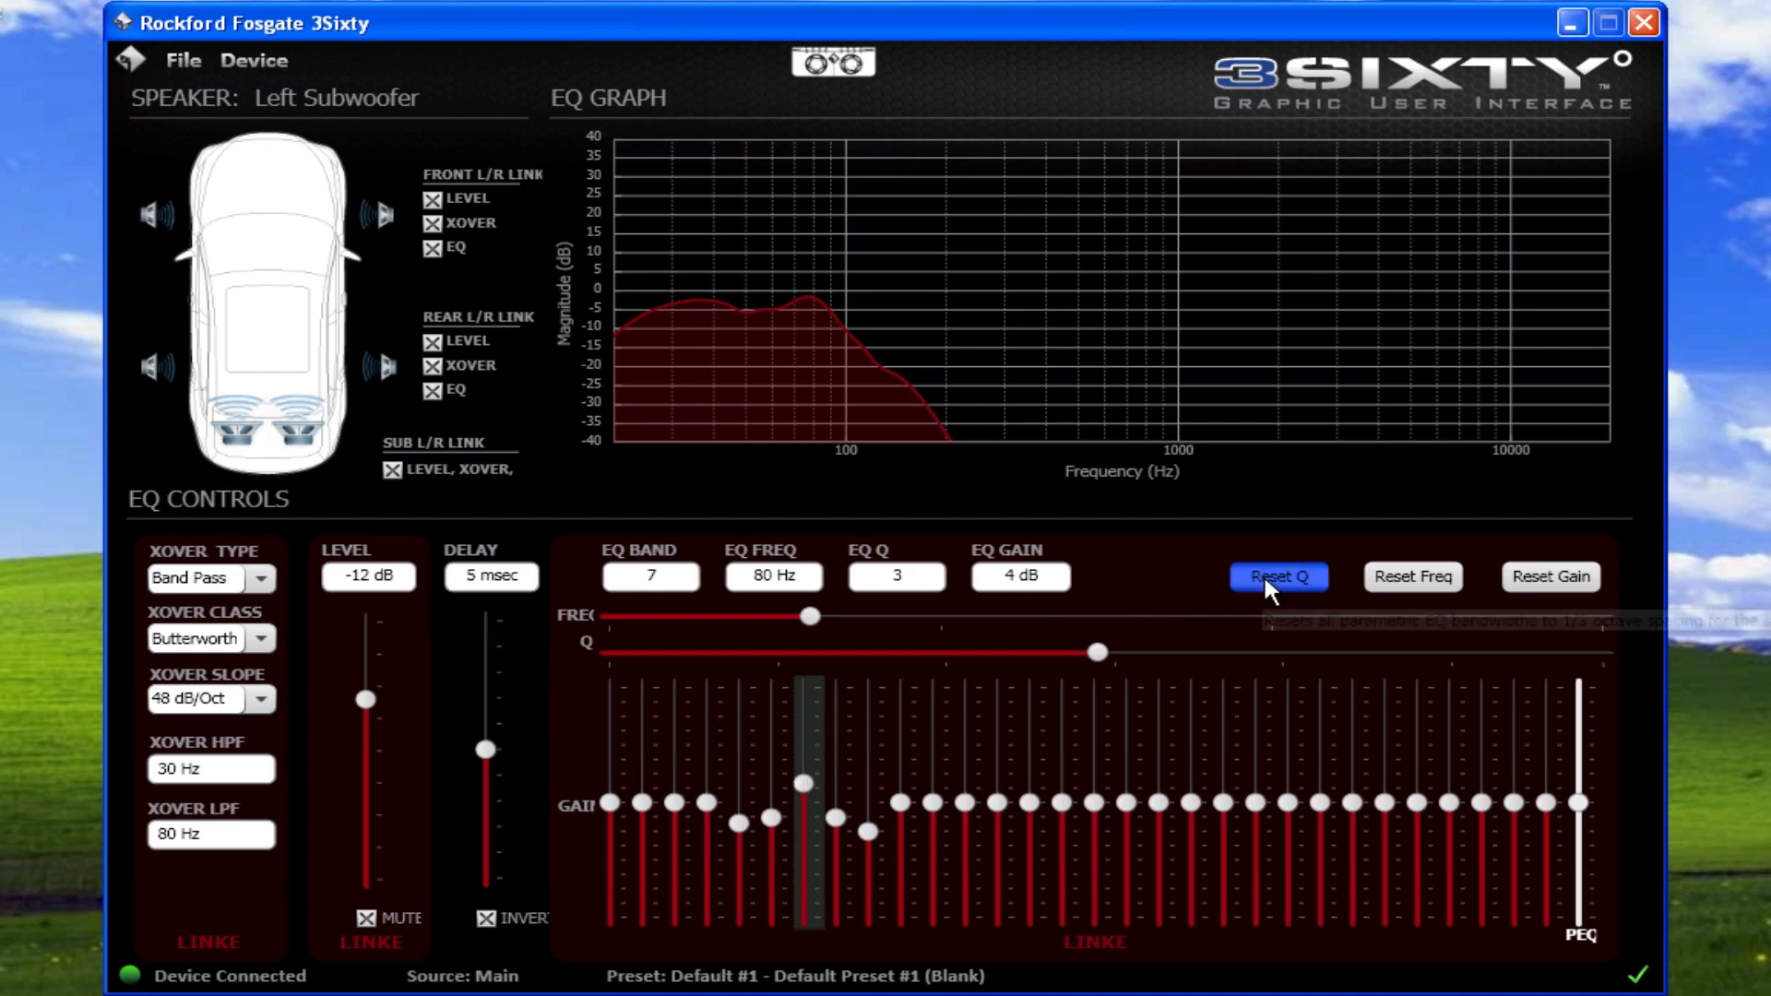
left_click(1381, 582)
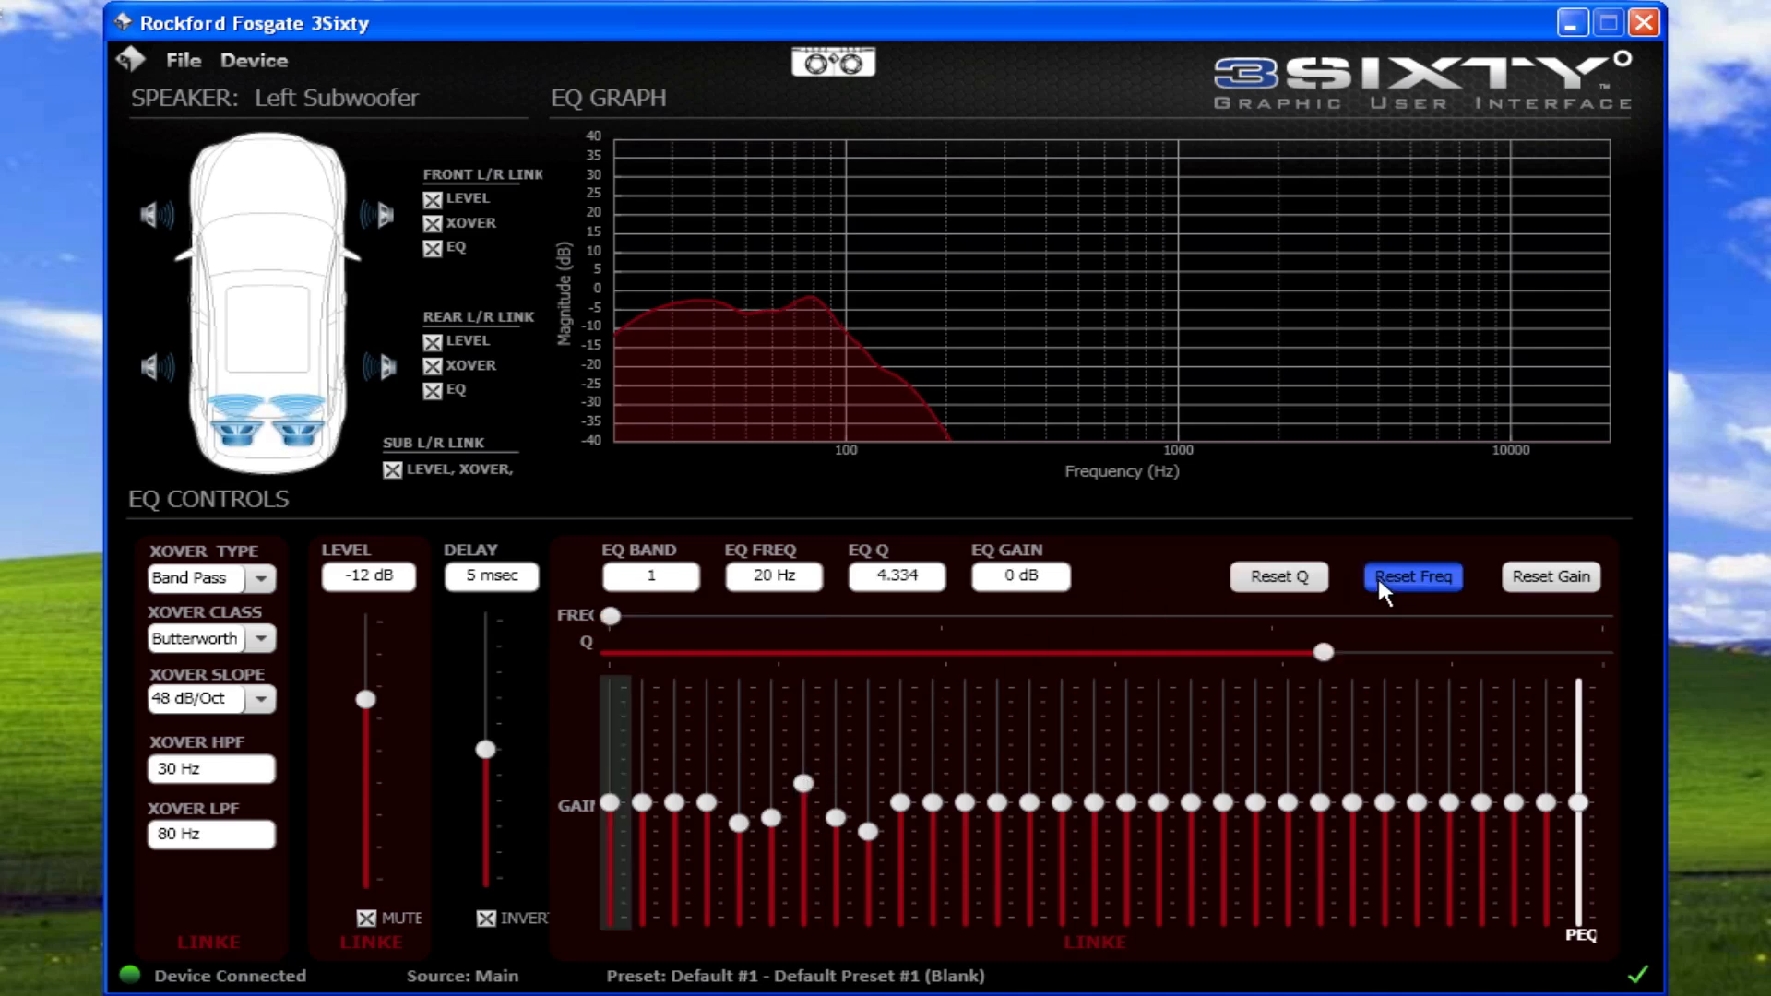
left_click(1516, 582)
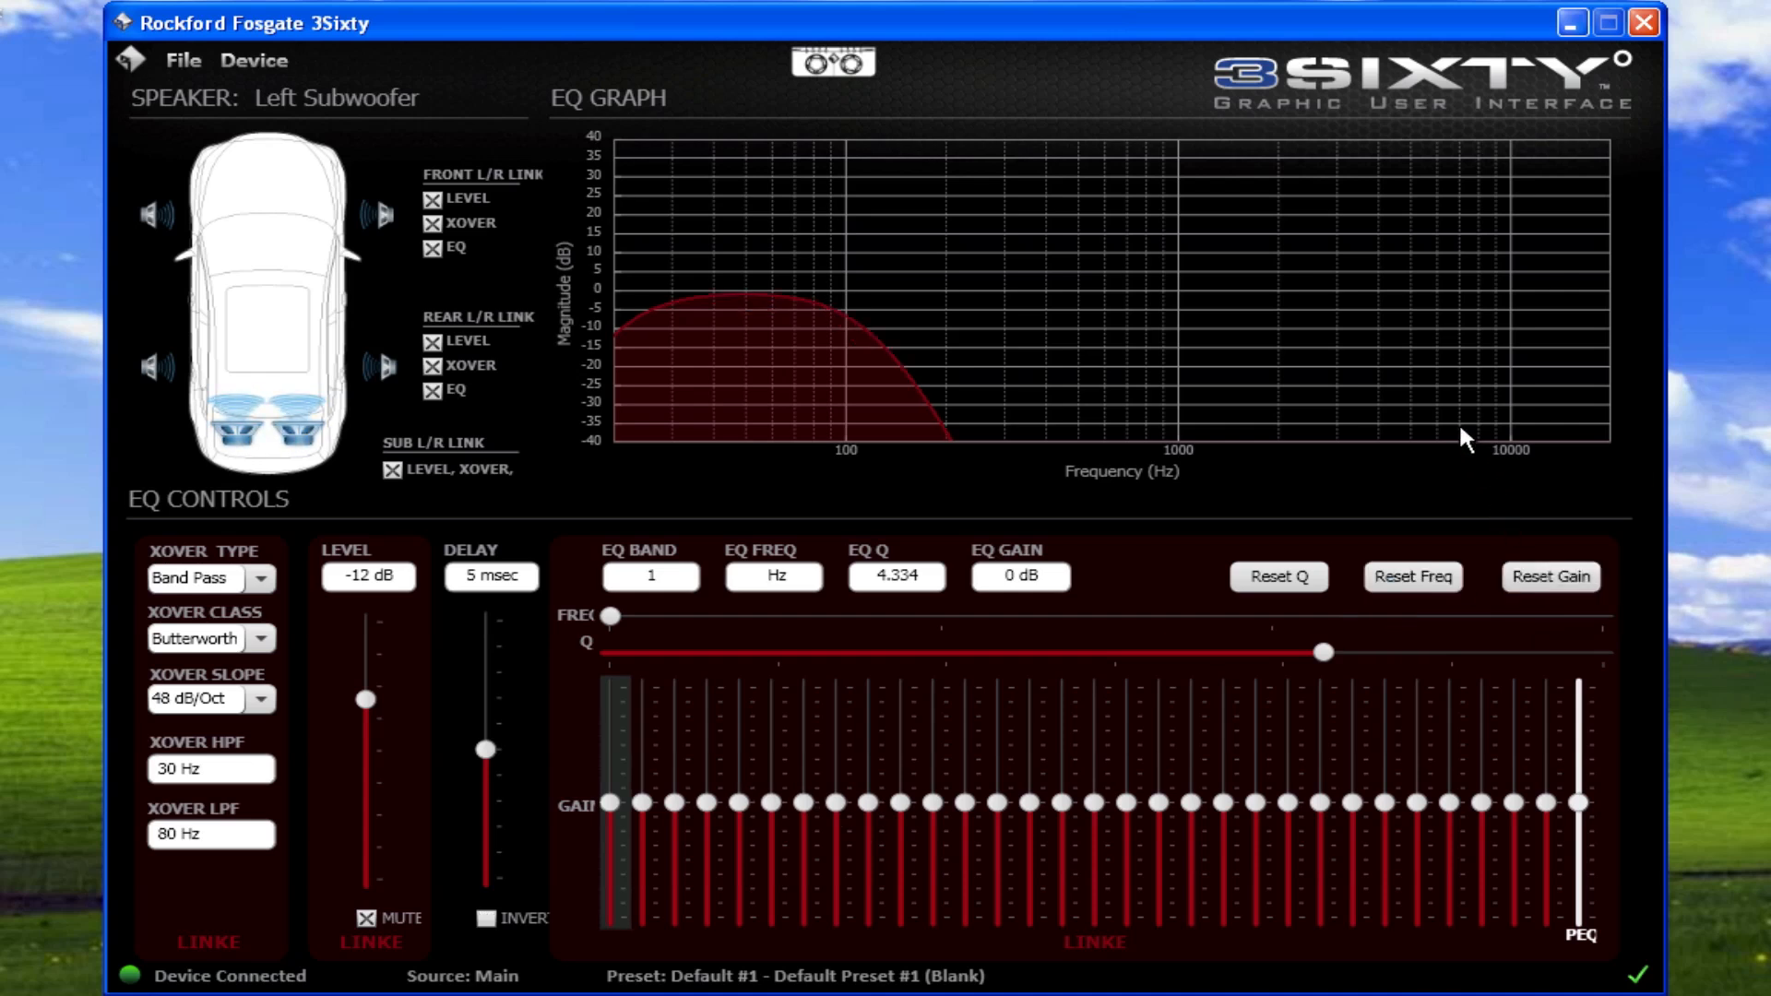
left_click(858, 64)
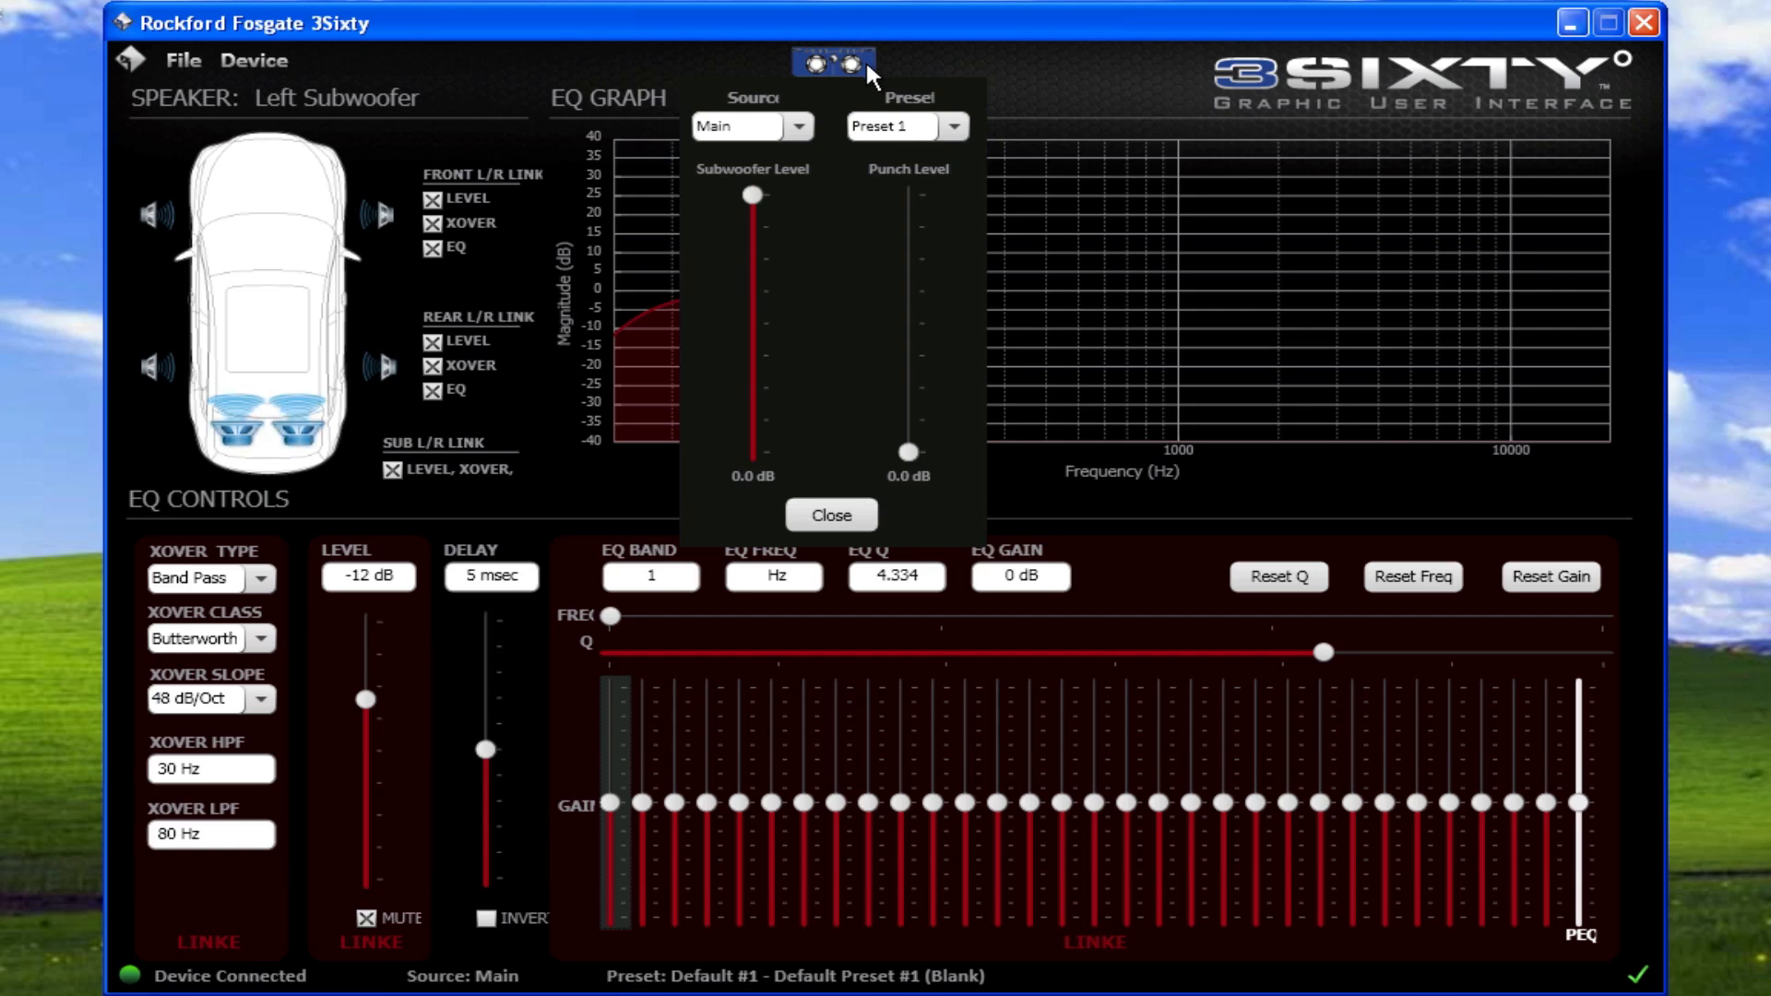
Step: Keep the Main source with Subwoofer and Punch levels at 0.0 dB, then close the panel
left_click(798, 127)
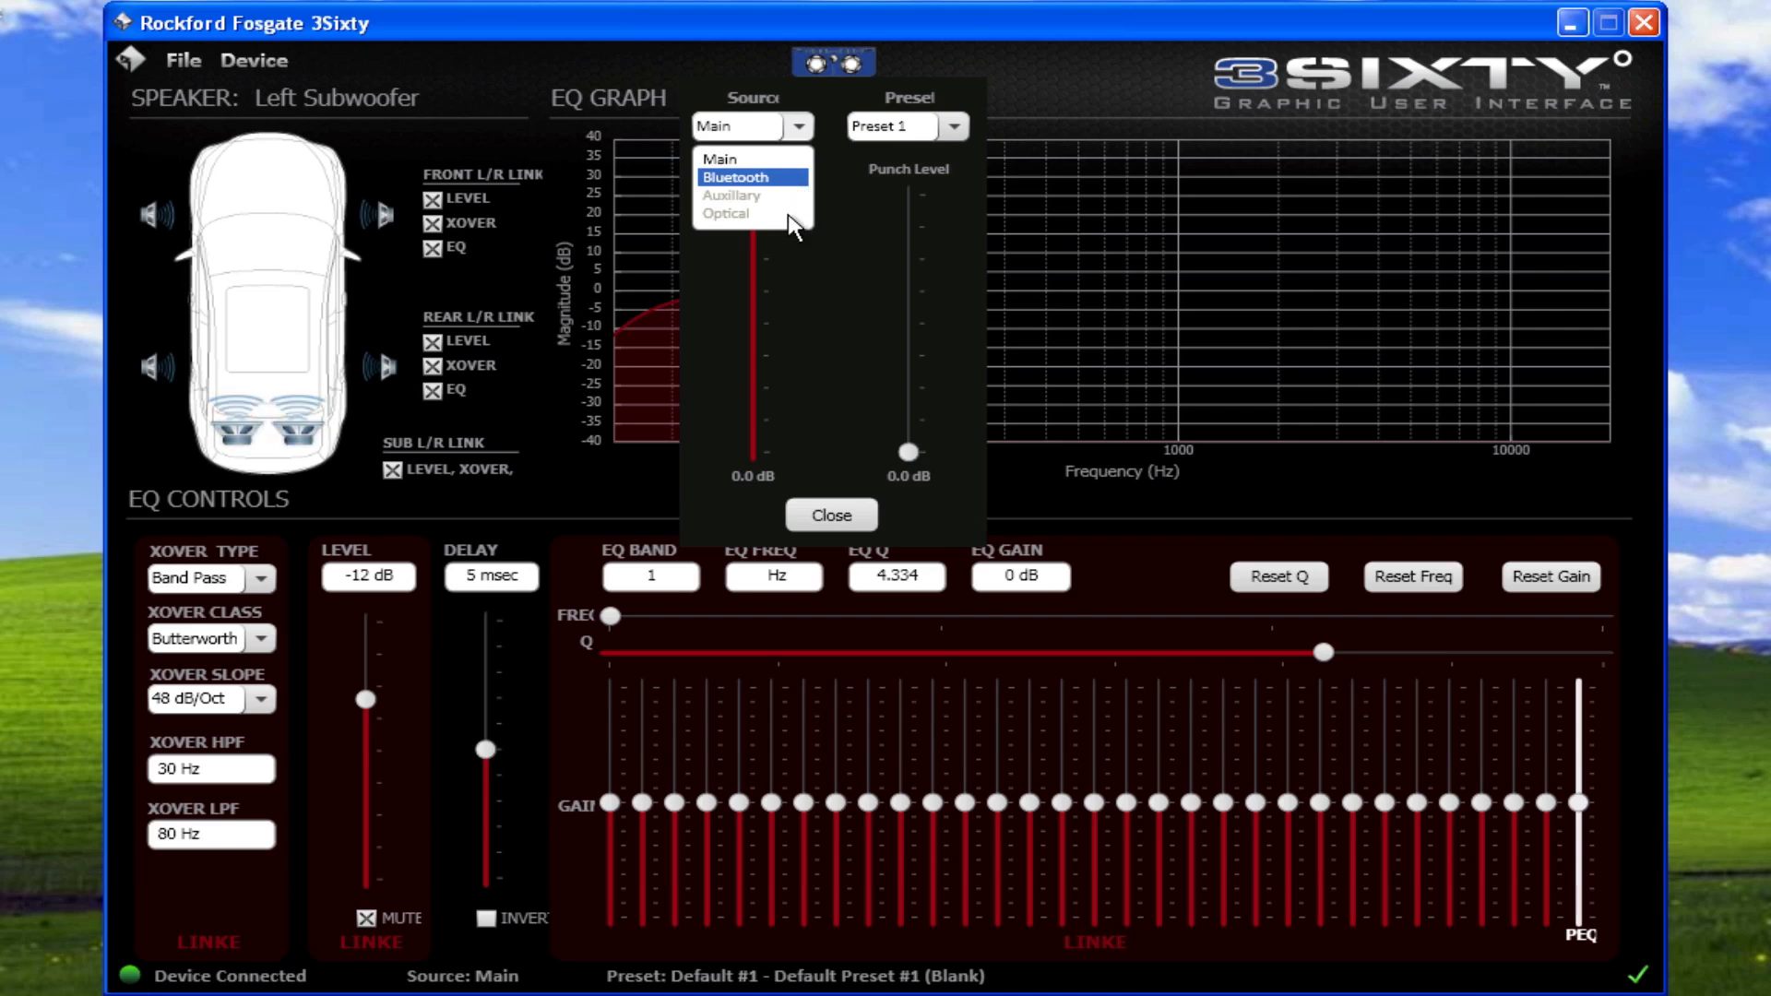
left_click(825, 125)
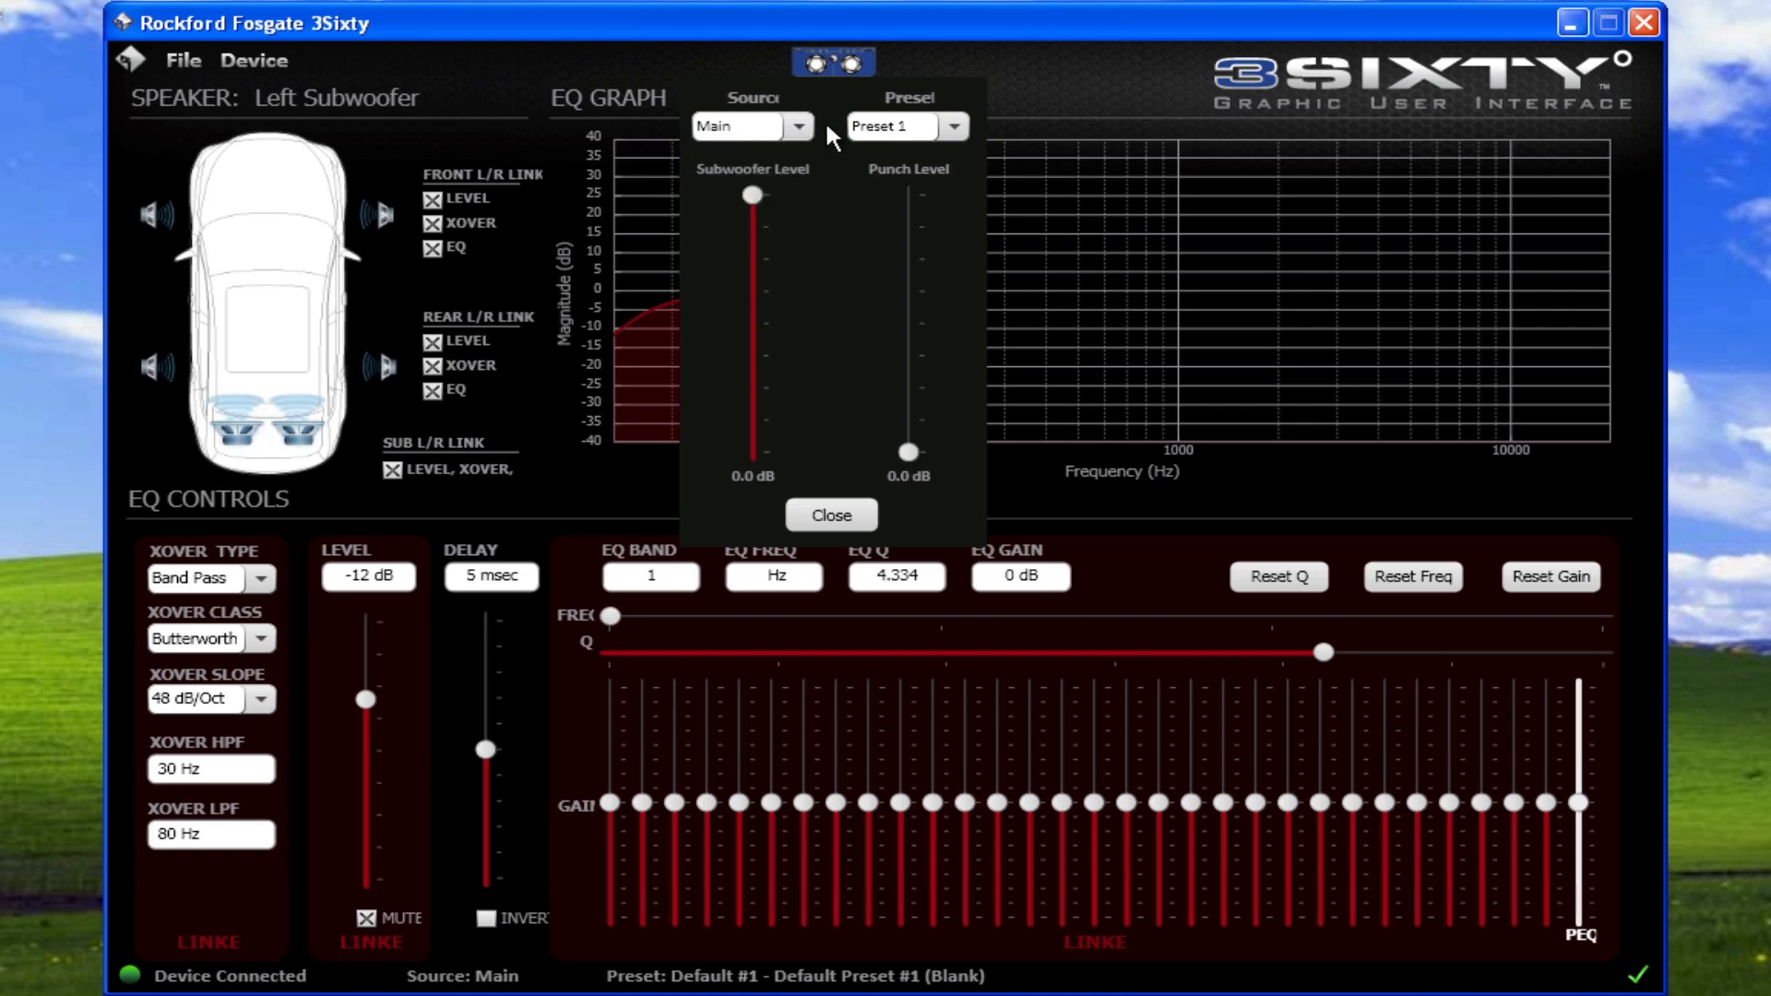
mouse_move(753, 195)
left_mouse_down()
mouse_move(758, 442)
mouse_move(754, 193)
left_mouse_up()
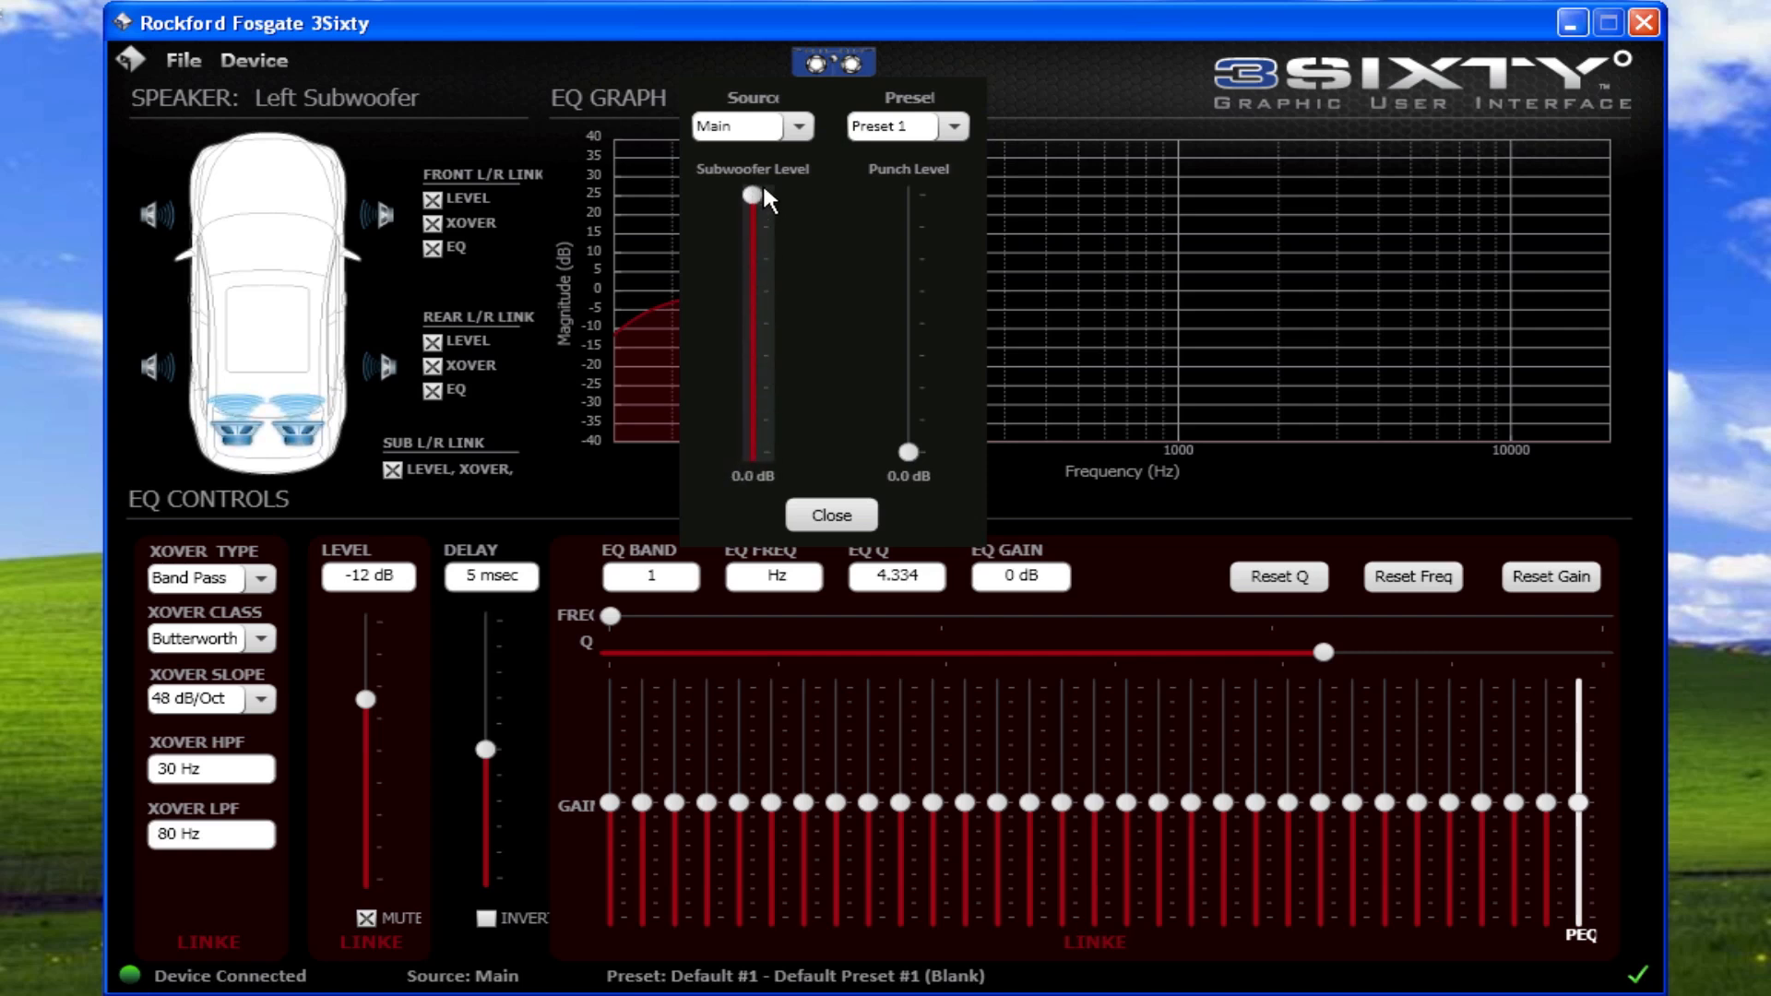
left_click_drag(910, 454, 911, 336)
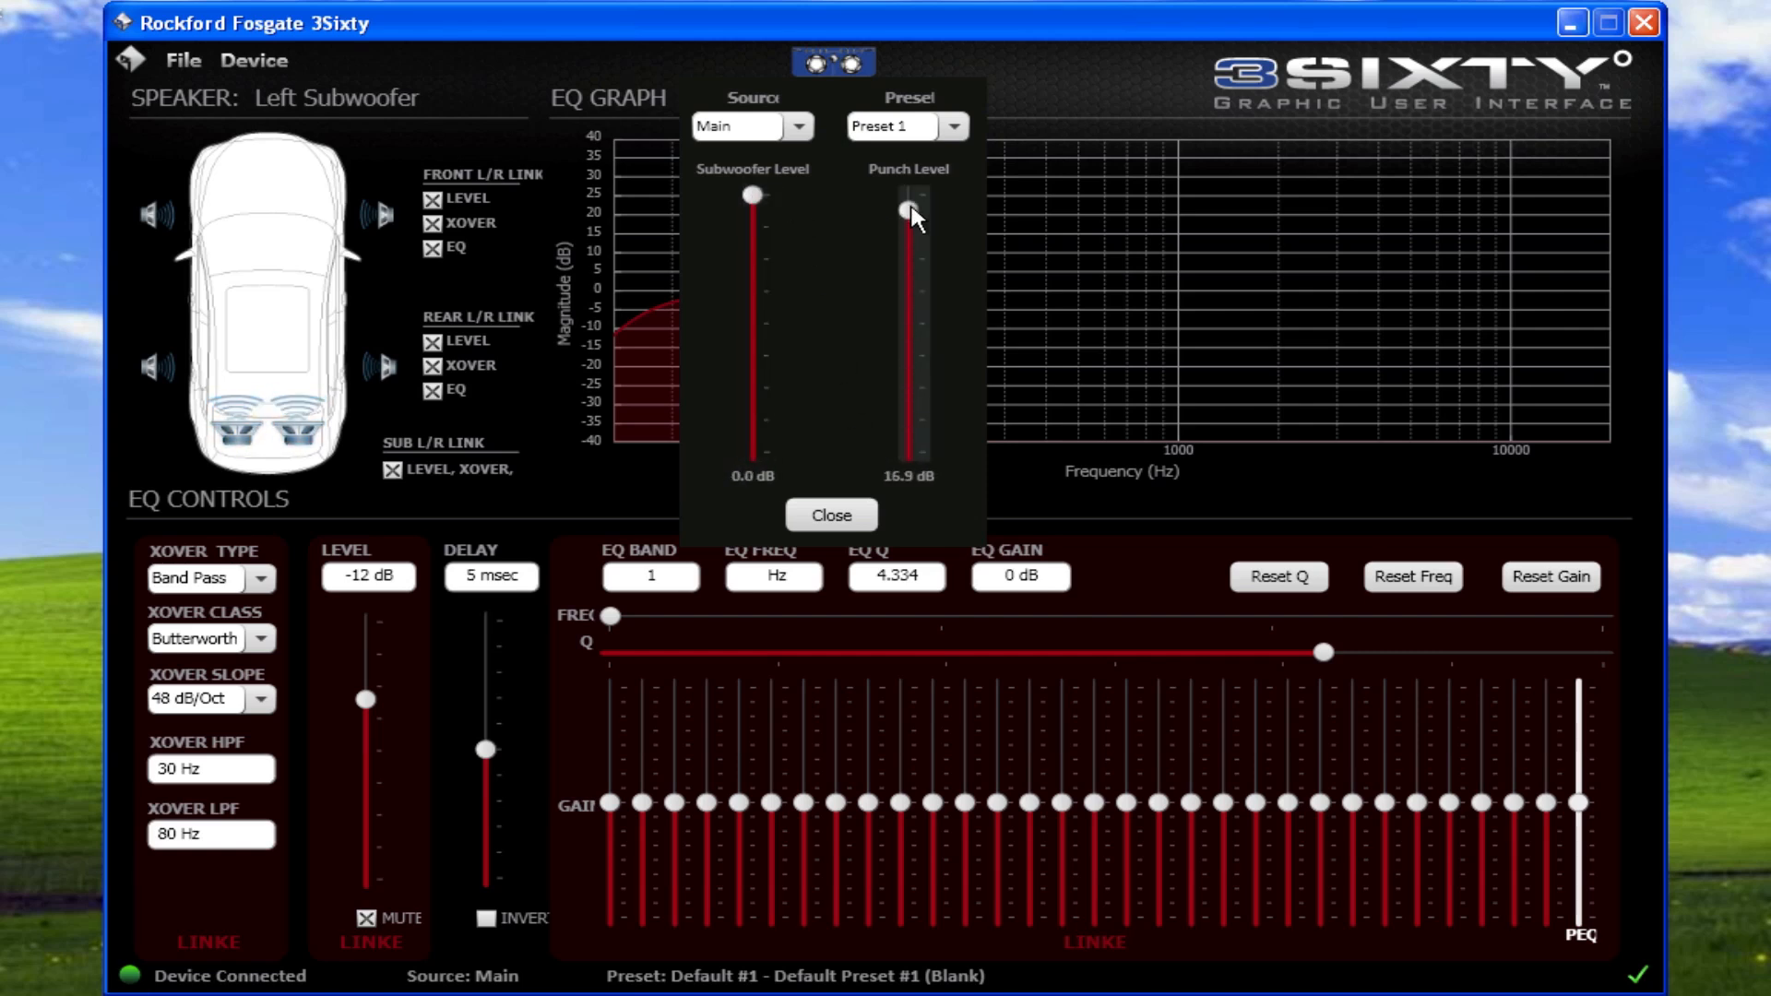
left_click_drag(910, 205, 913, 452)
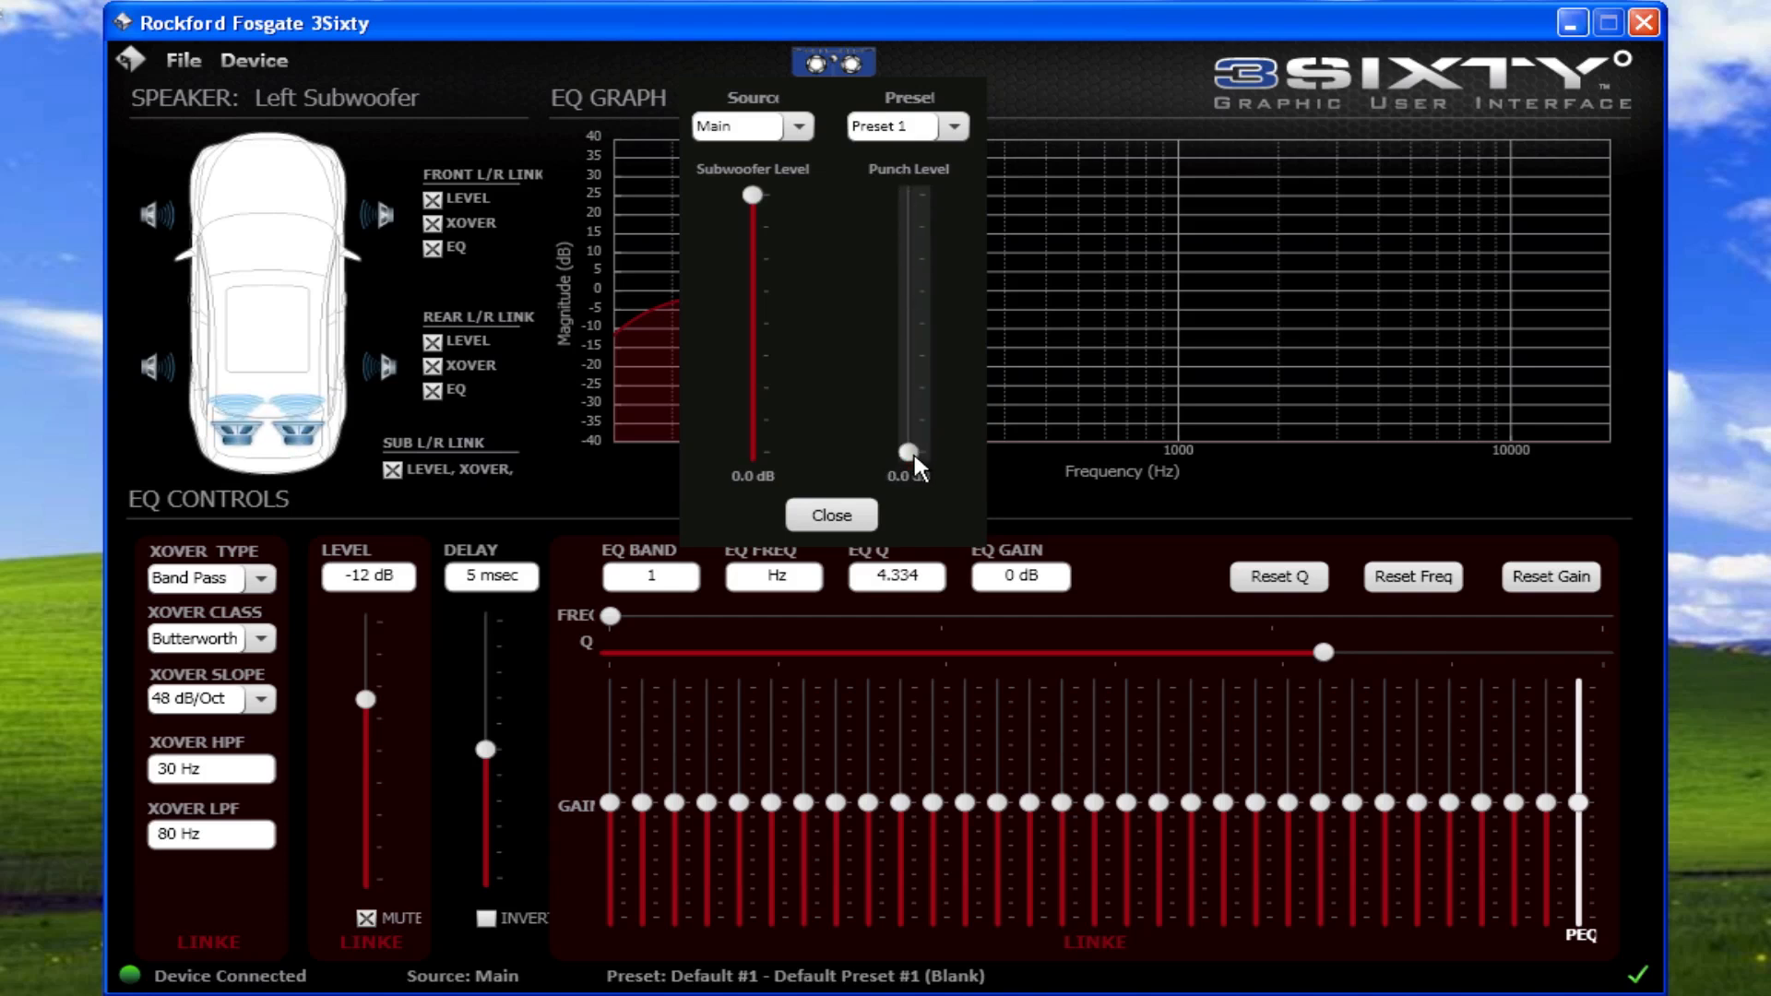
left_click(836, 516)
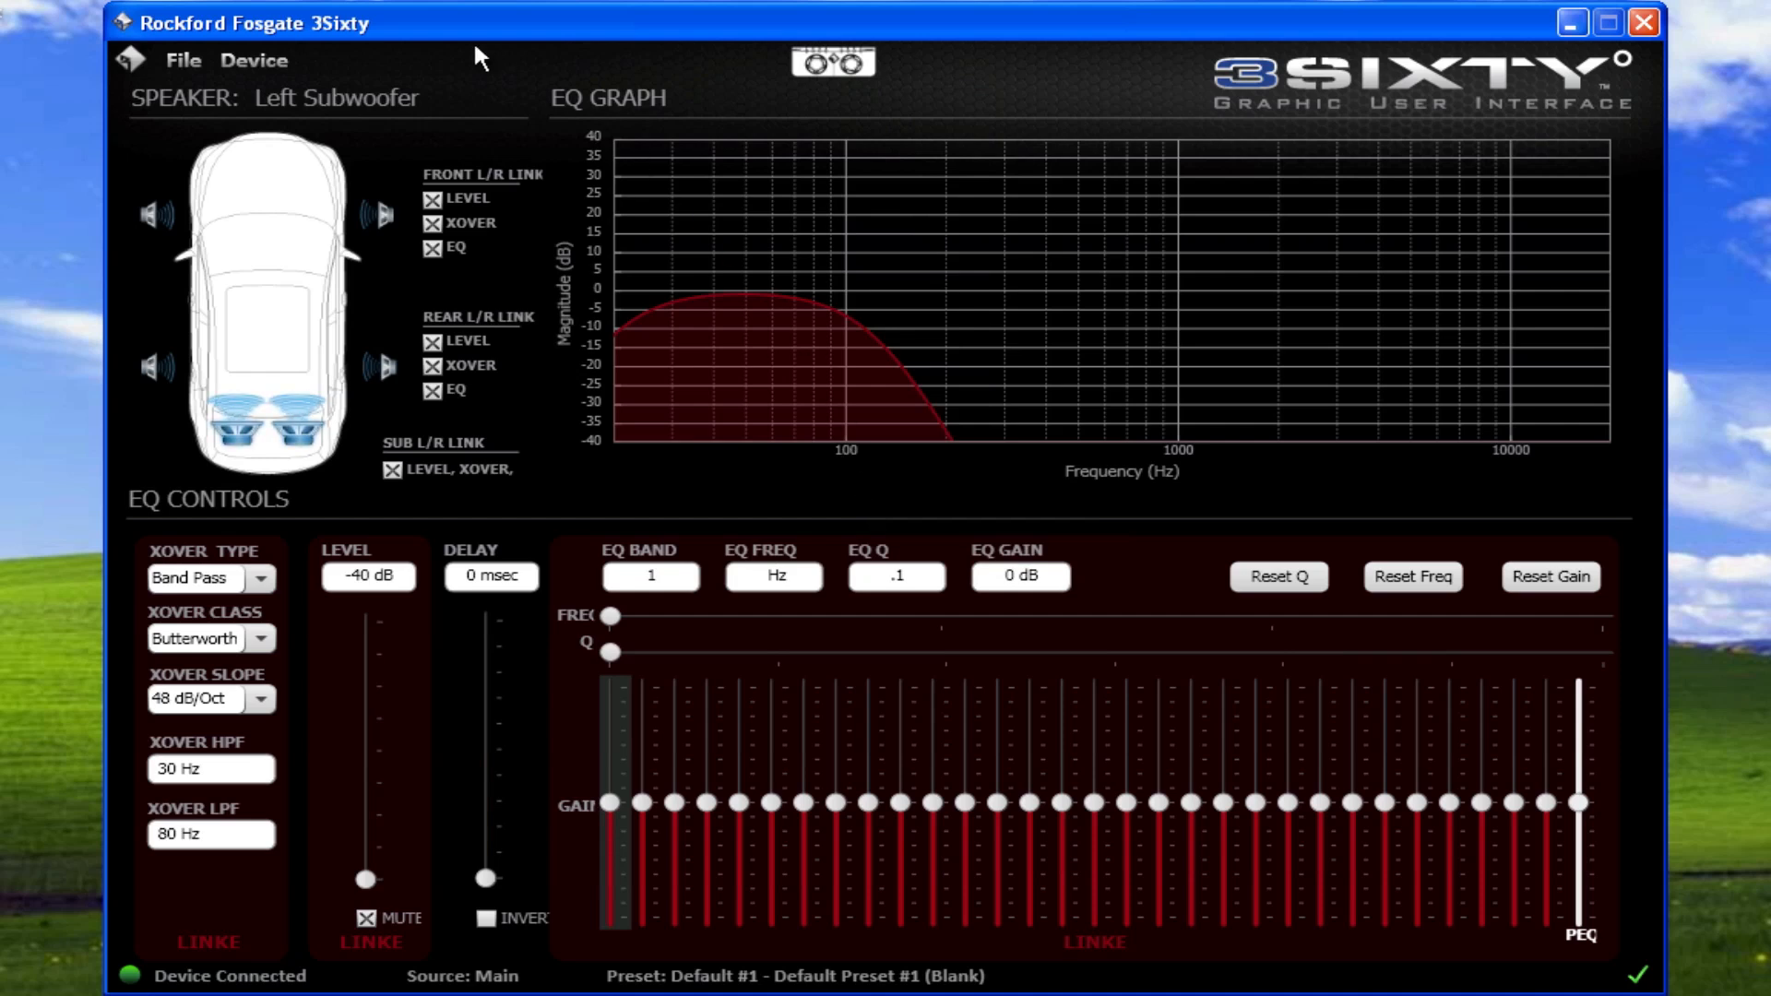
Step: Store the current settings to the device as Preset #1, 'Head unit basic'
left_click(263, 59)
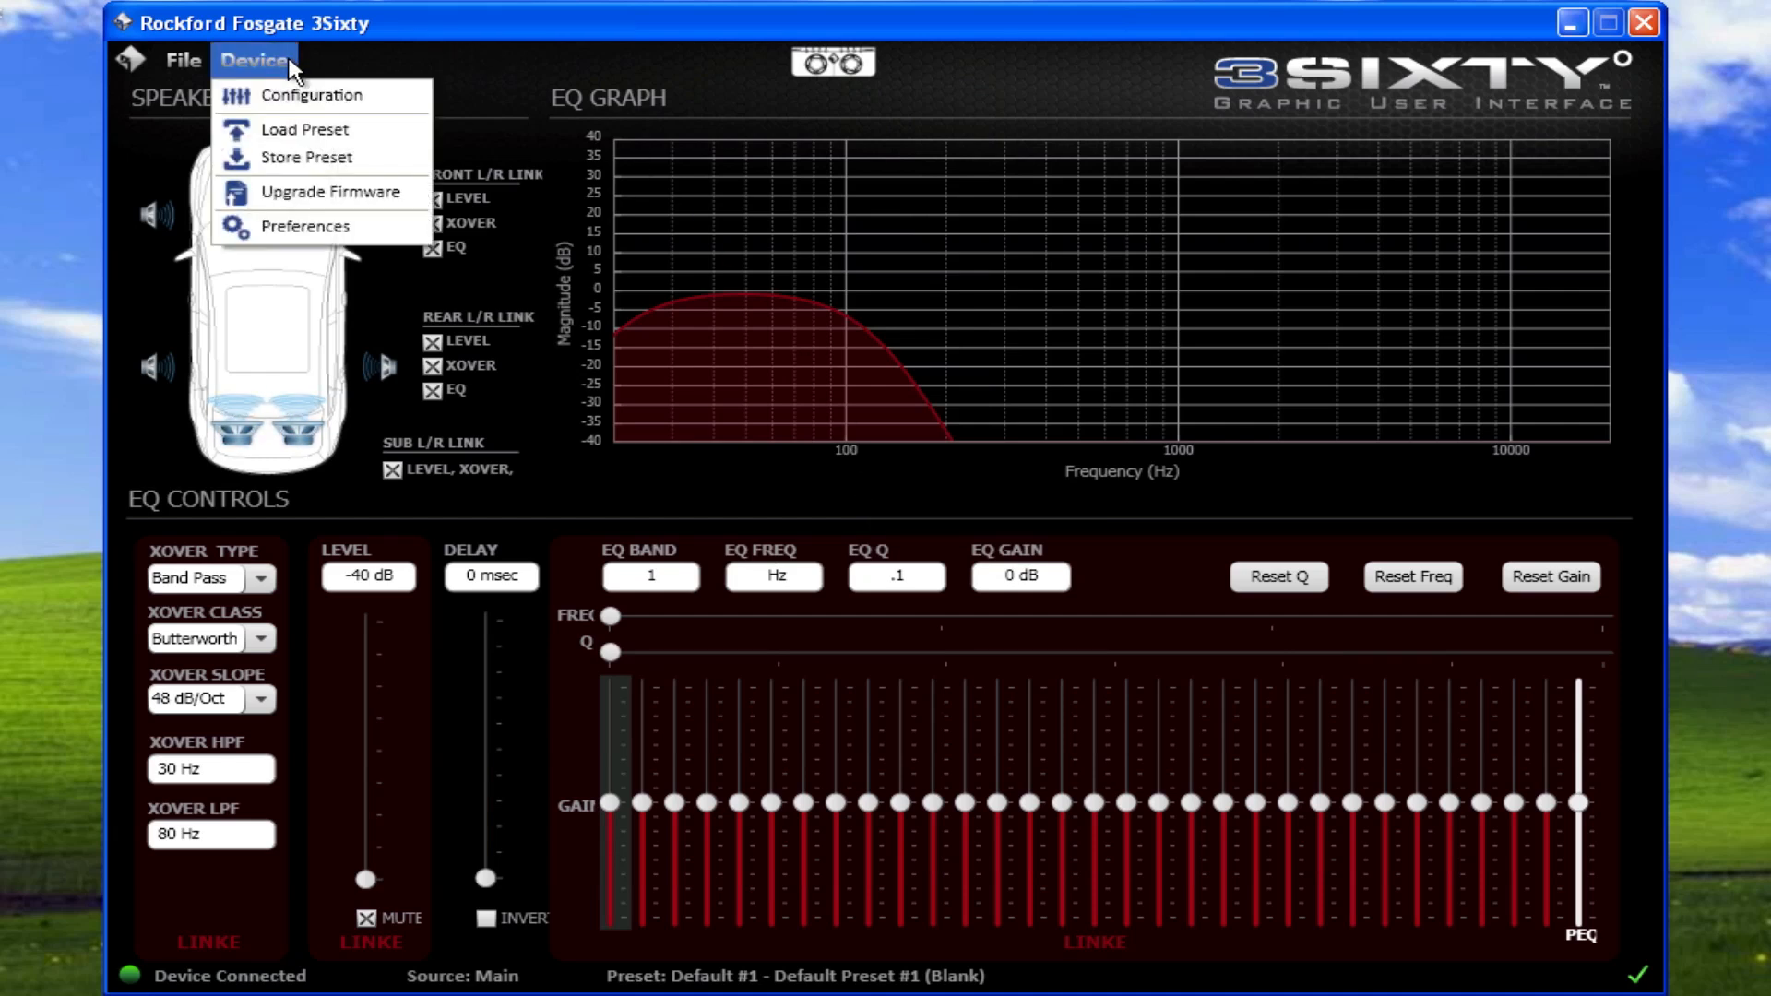
left_click(306, 157)
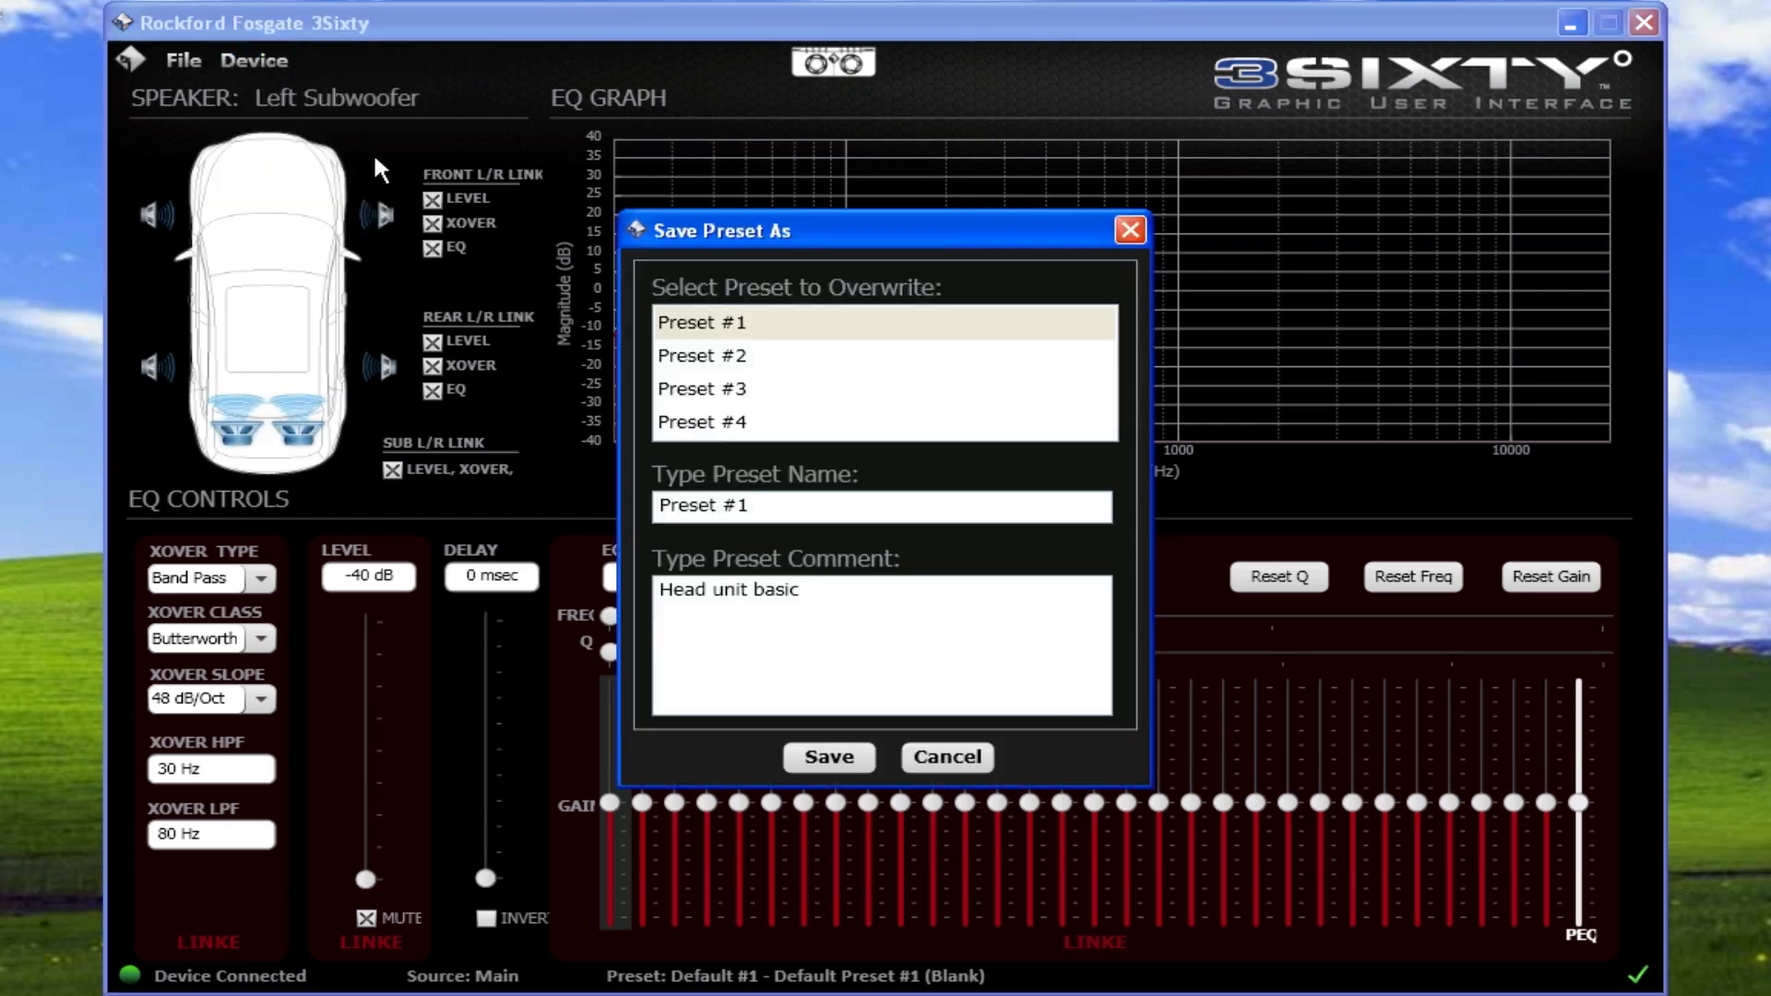
left_click(763, 320)
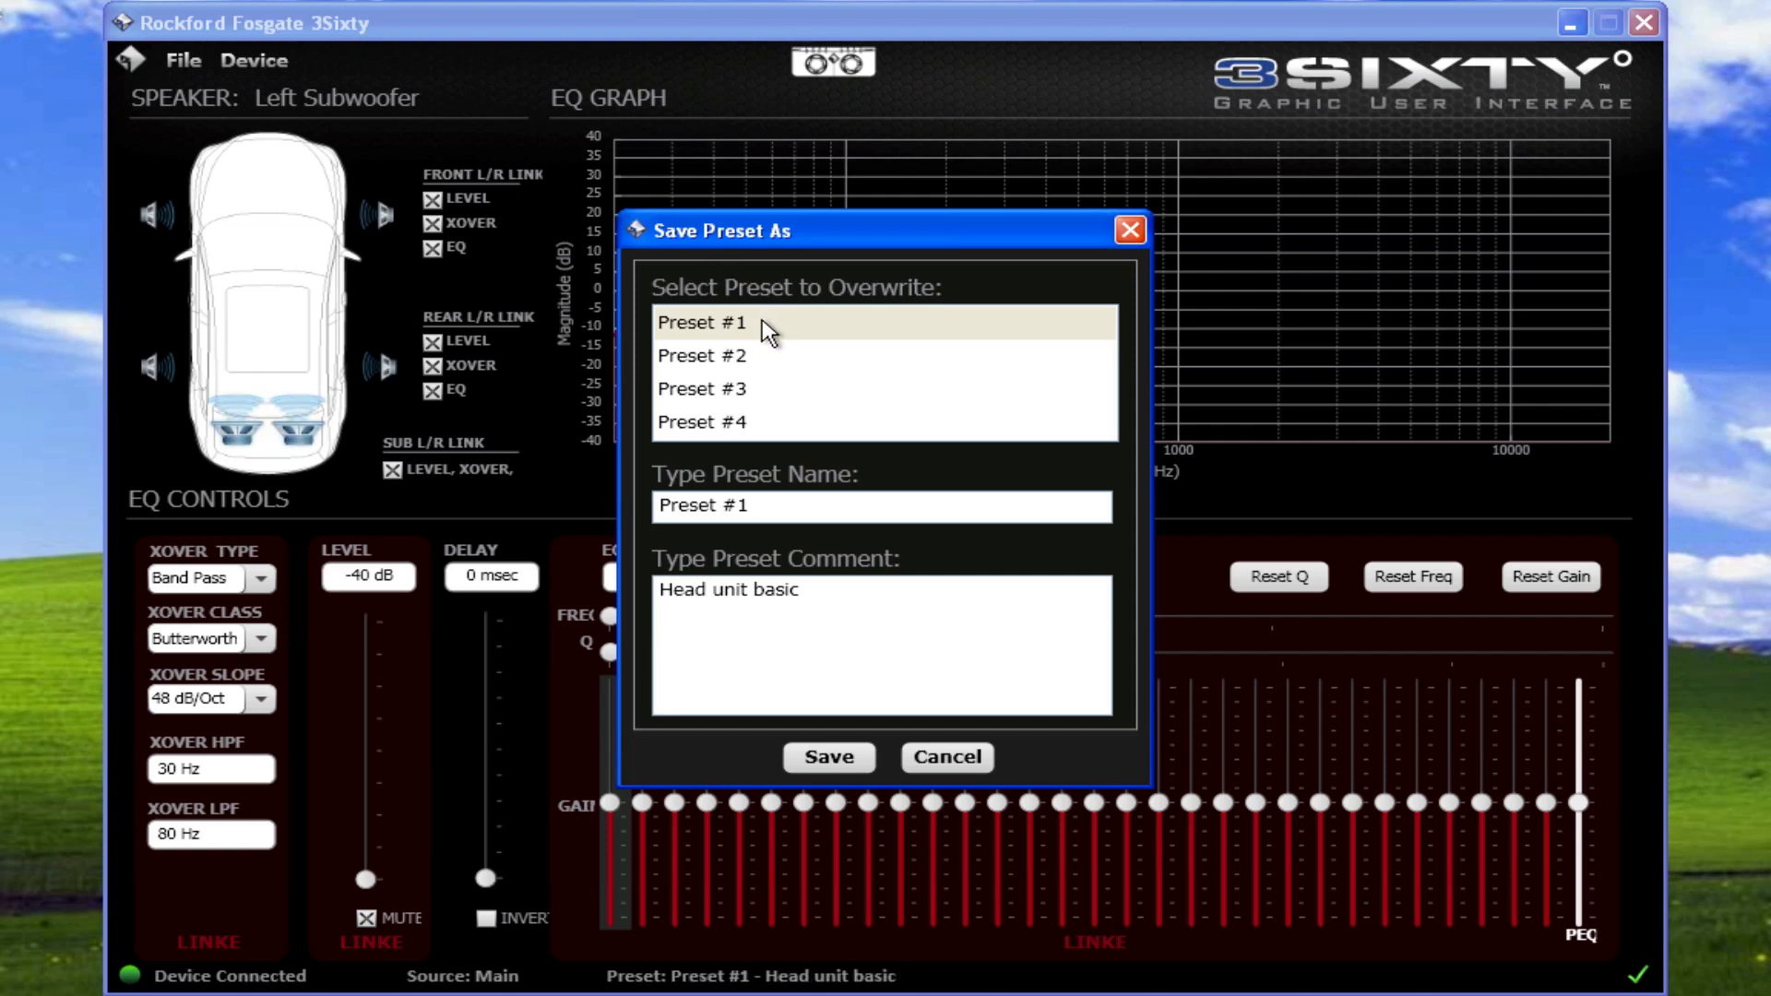
left_click(829, 756)
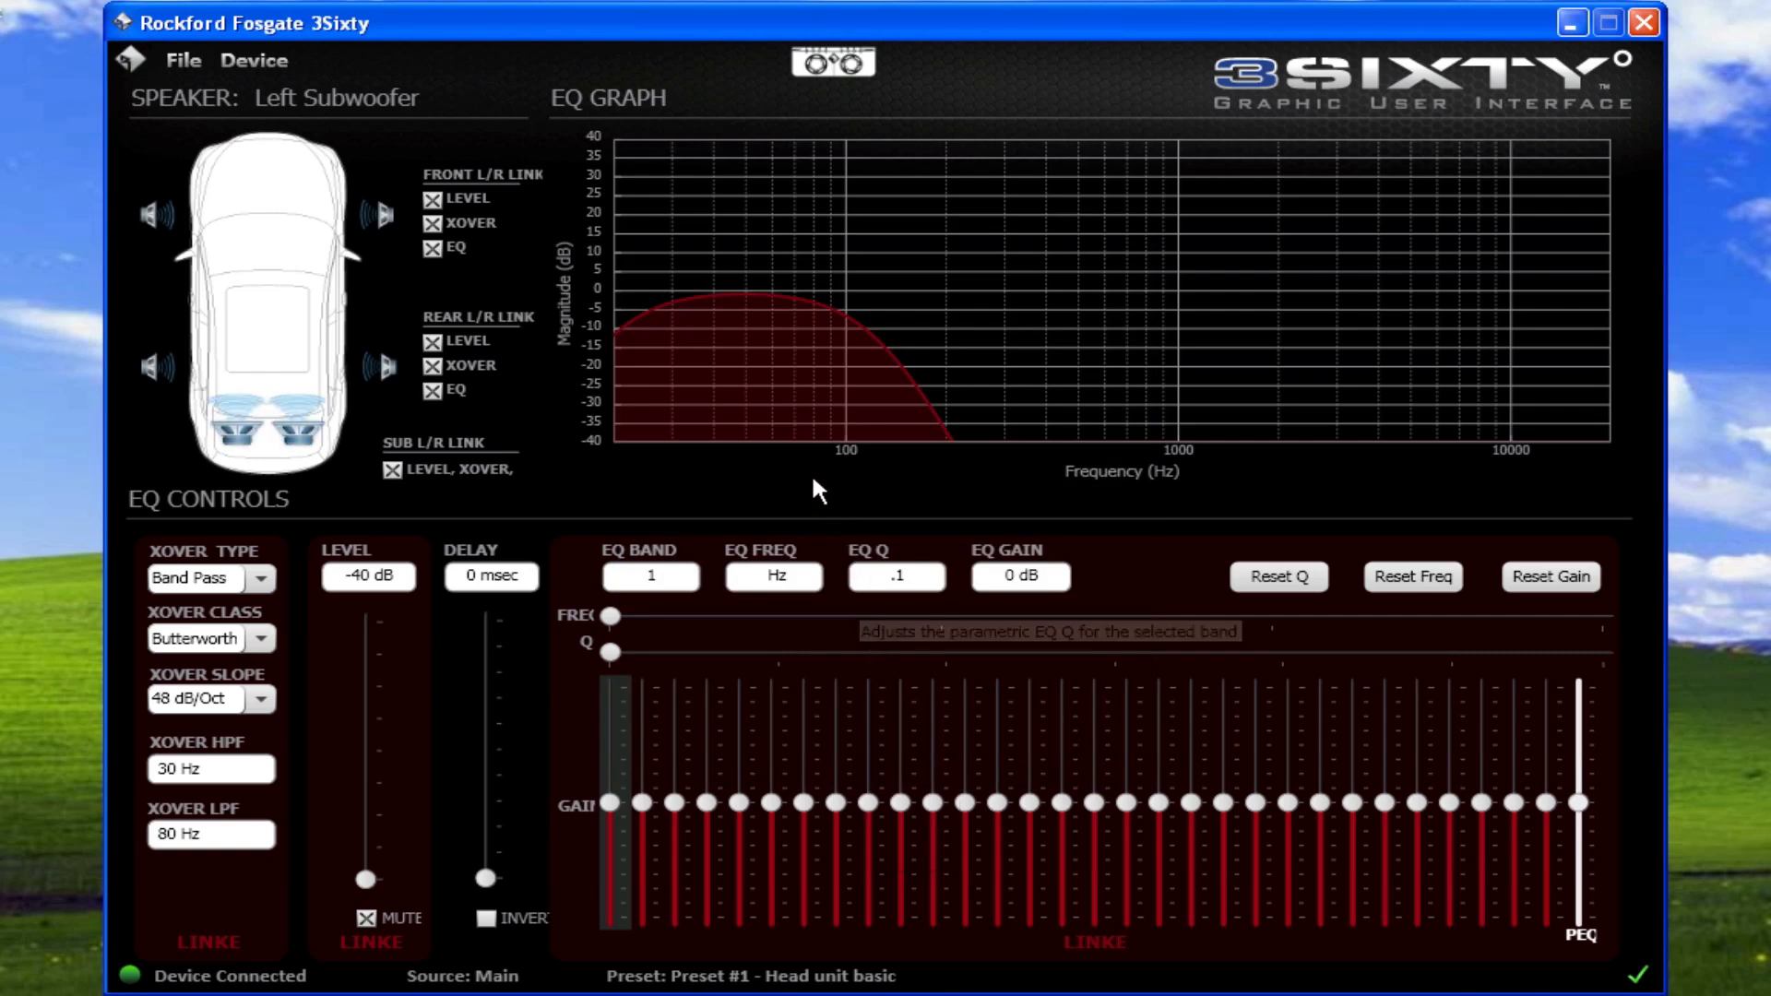
Step: Load Preset #1 - Head unit basic from the device
left_click(253, 60)
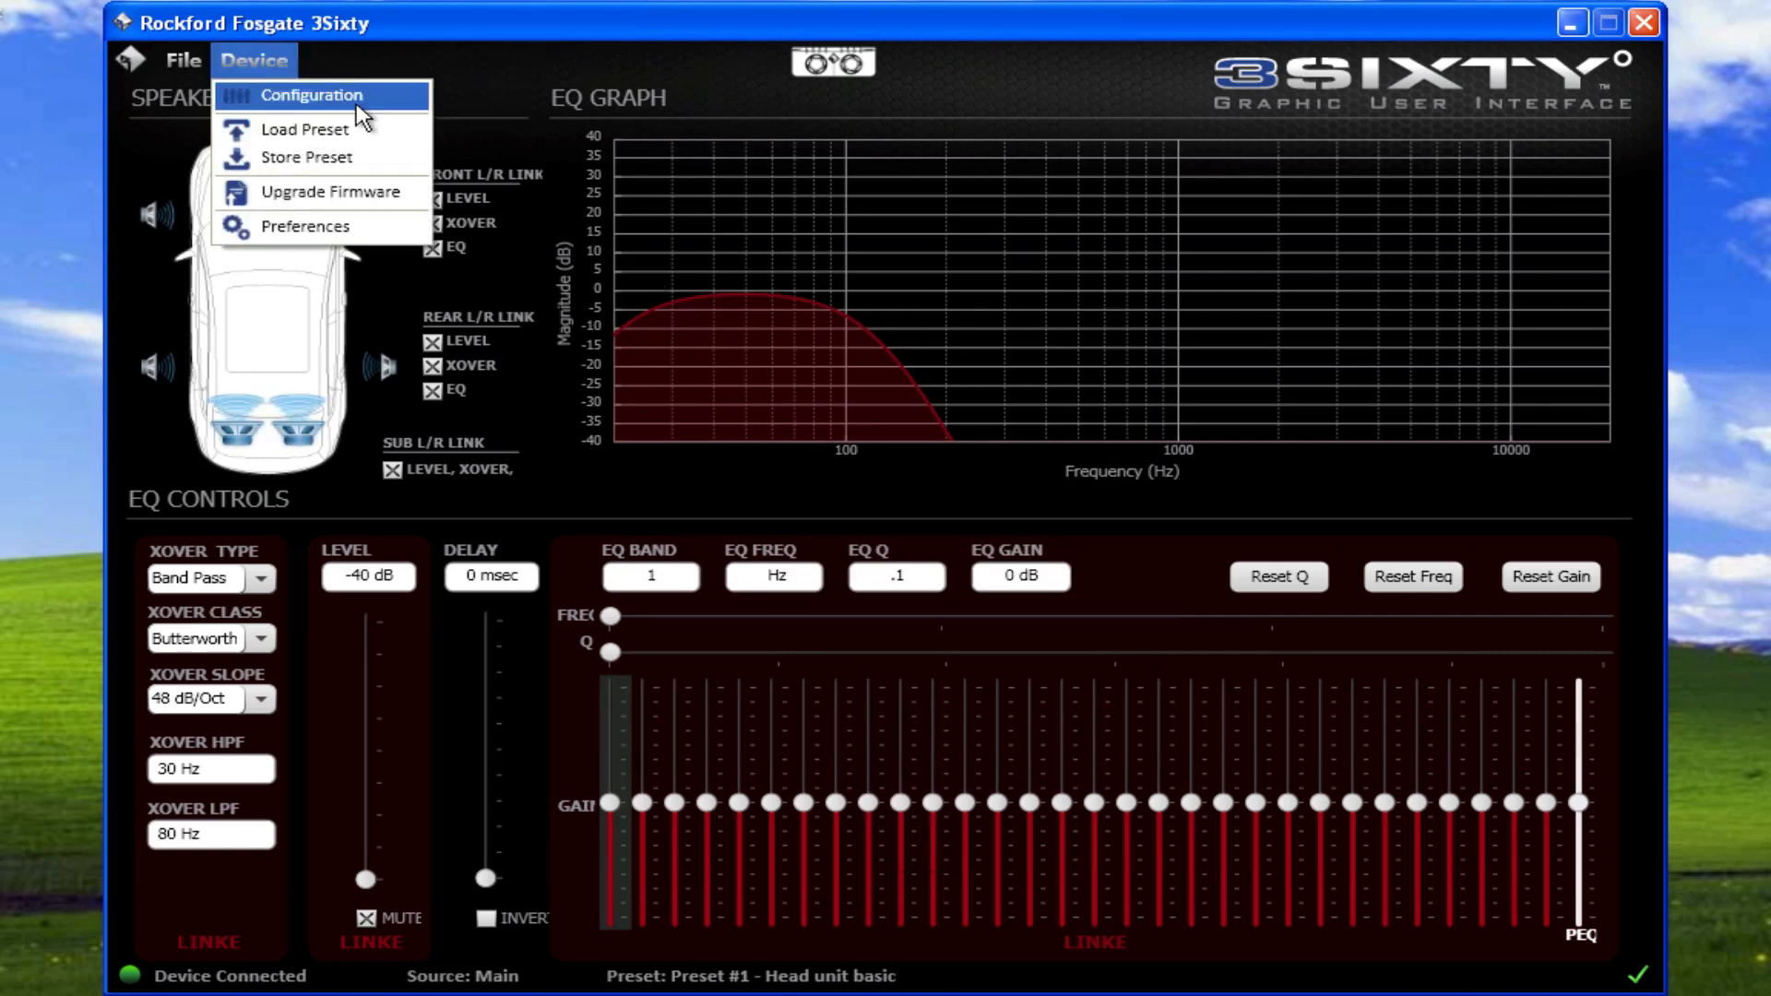
left_click(379, 125)
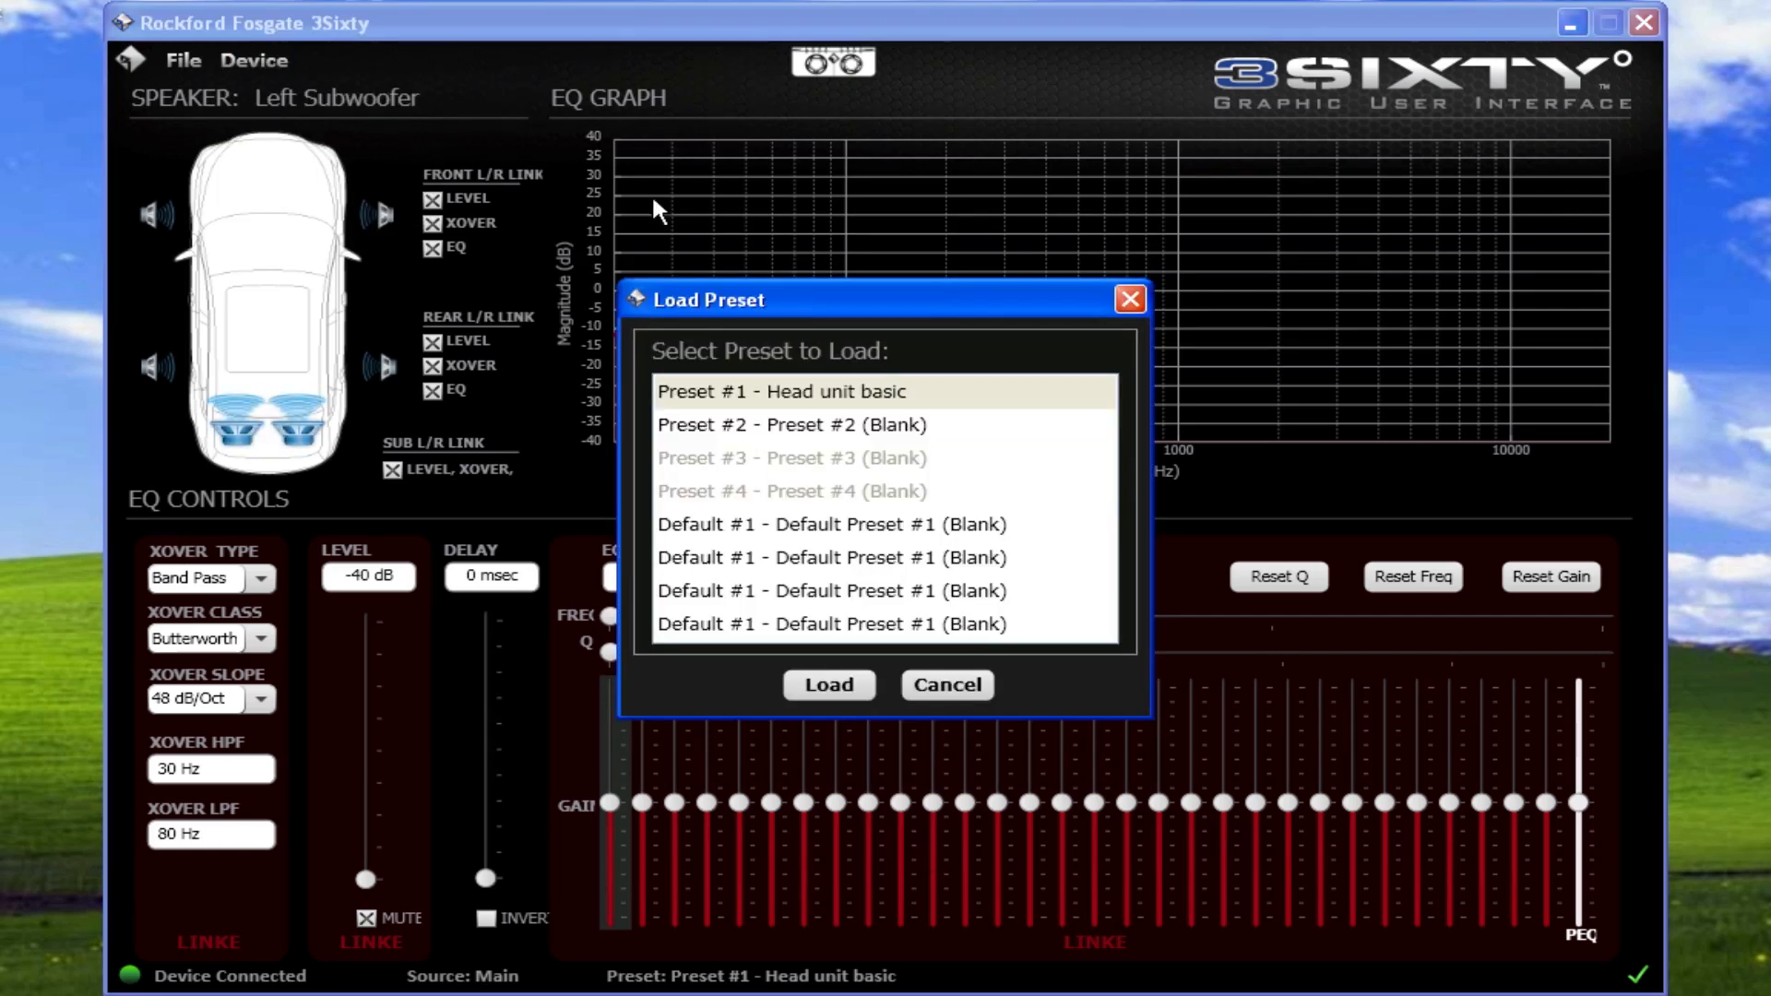
left_click(955, 392)
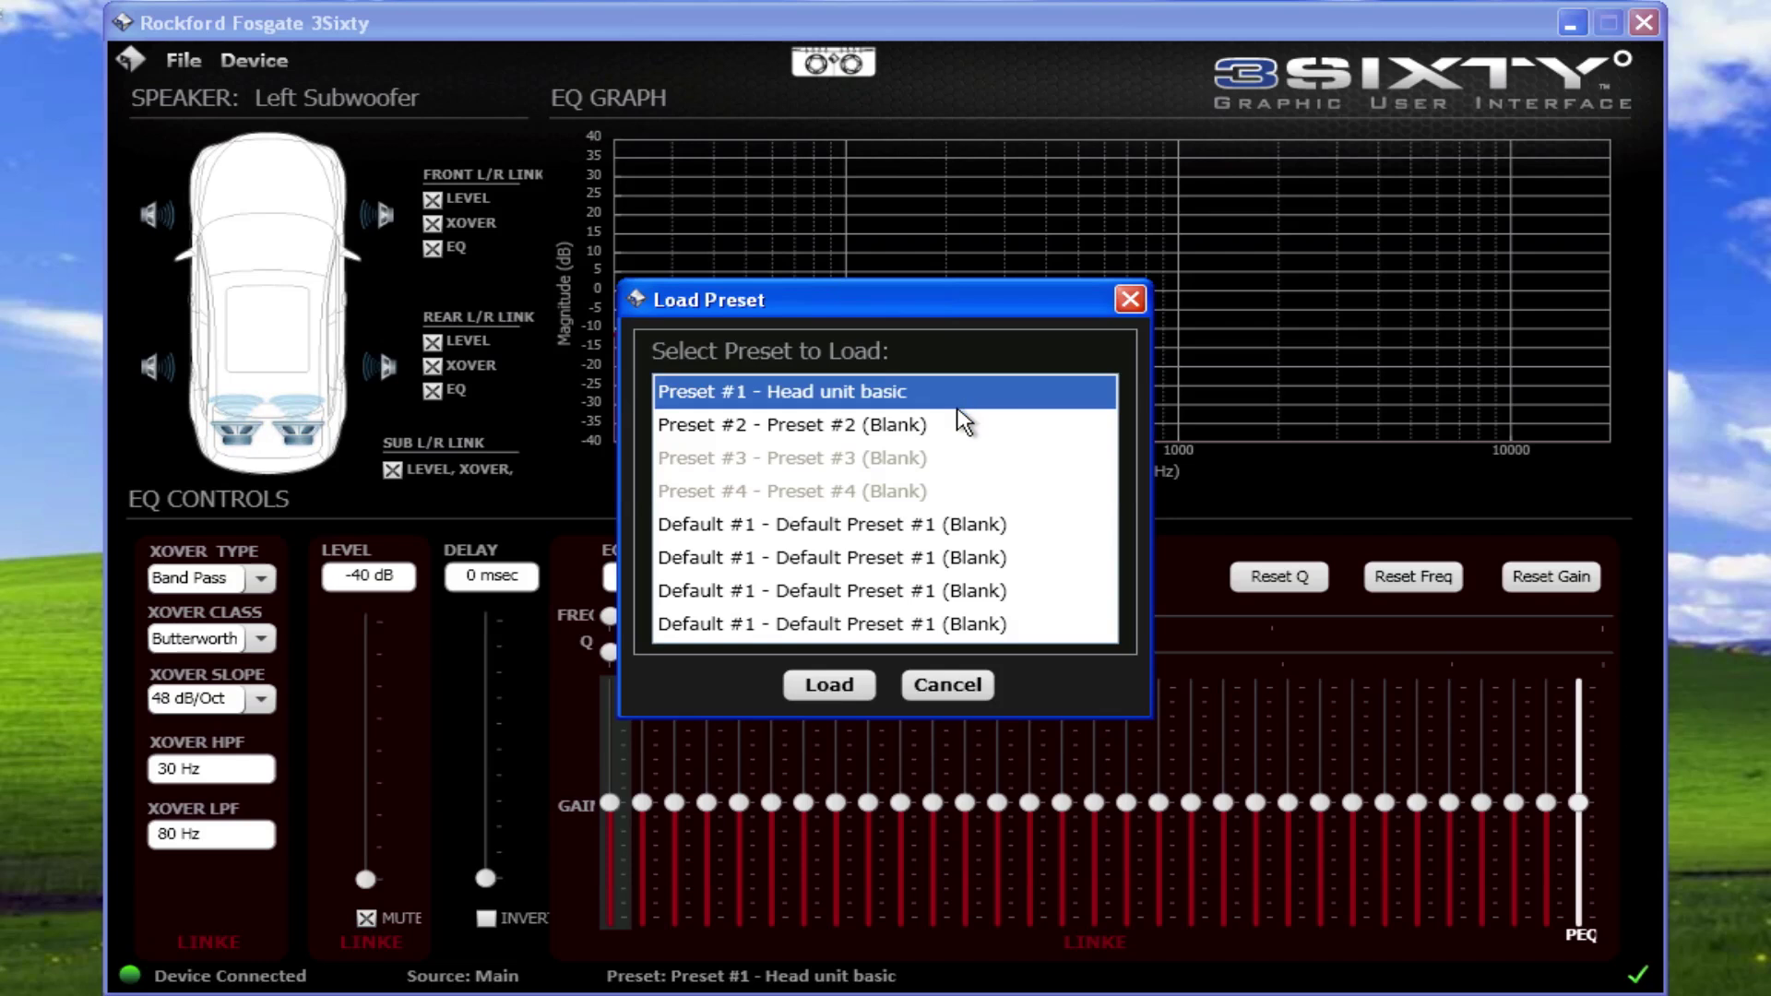
left_click(864, 678)
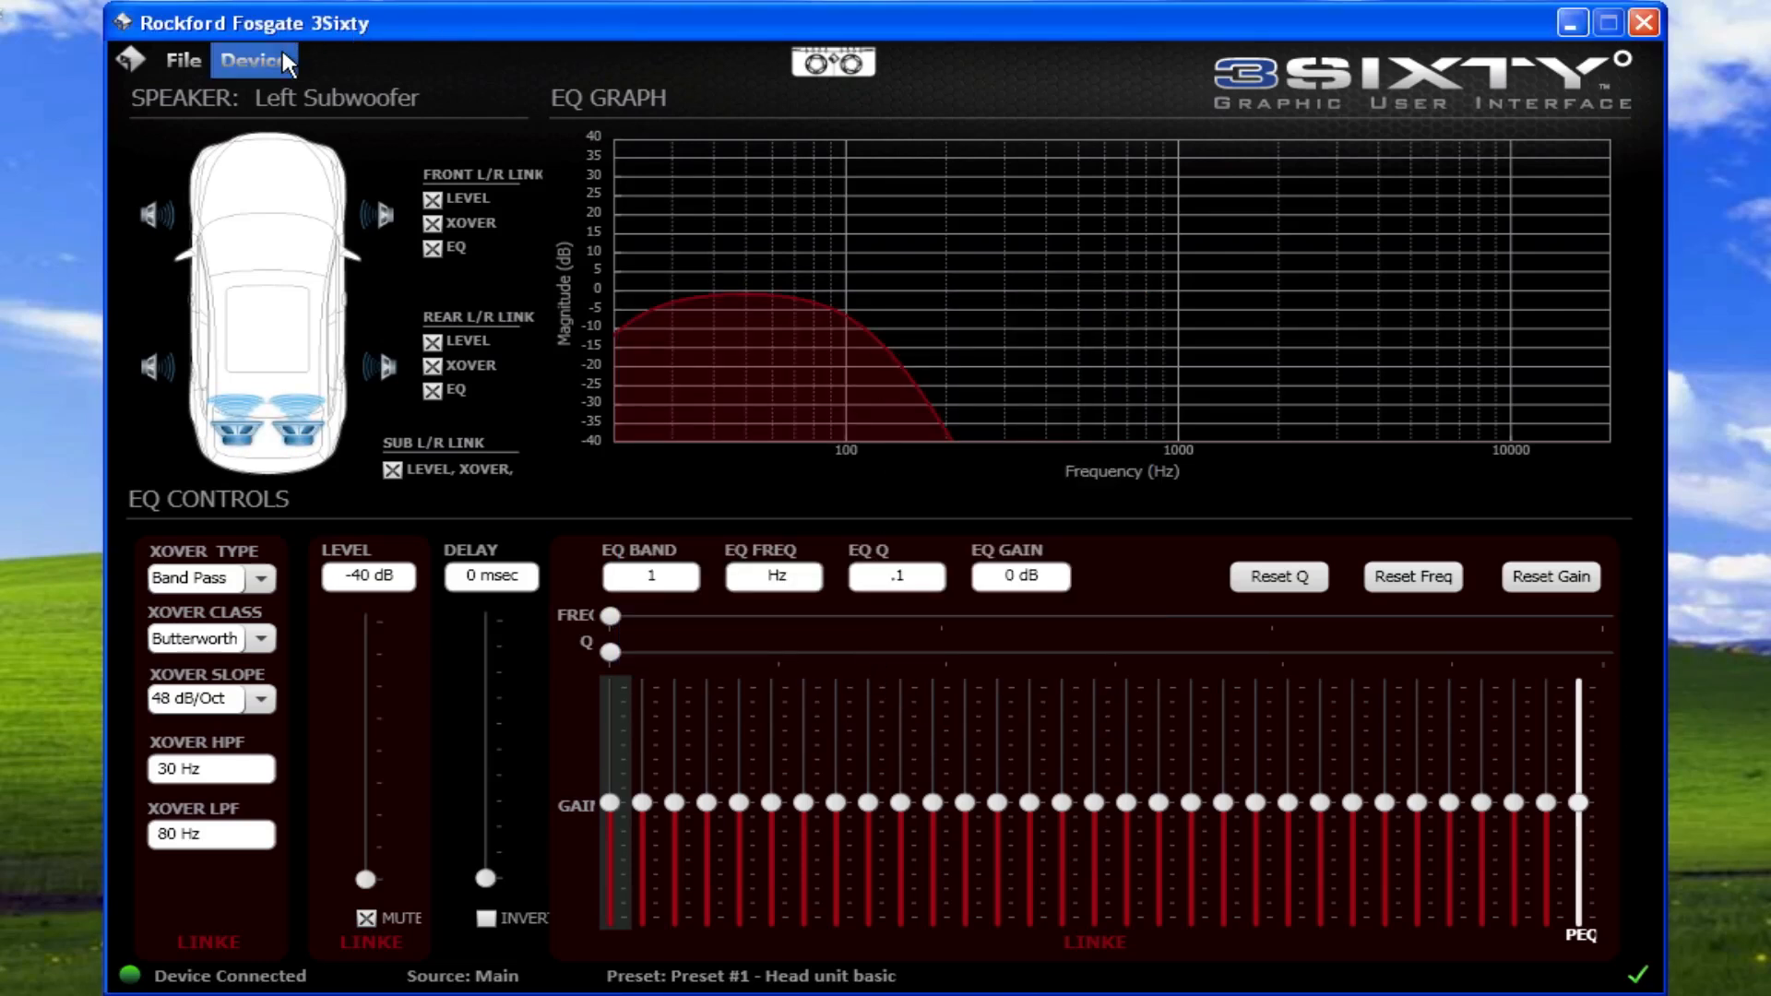
Step: Store the loaded settings into Preset #2 with its blank comment
left_click(254, 60)
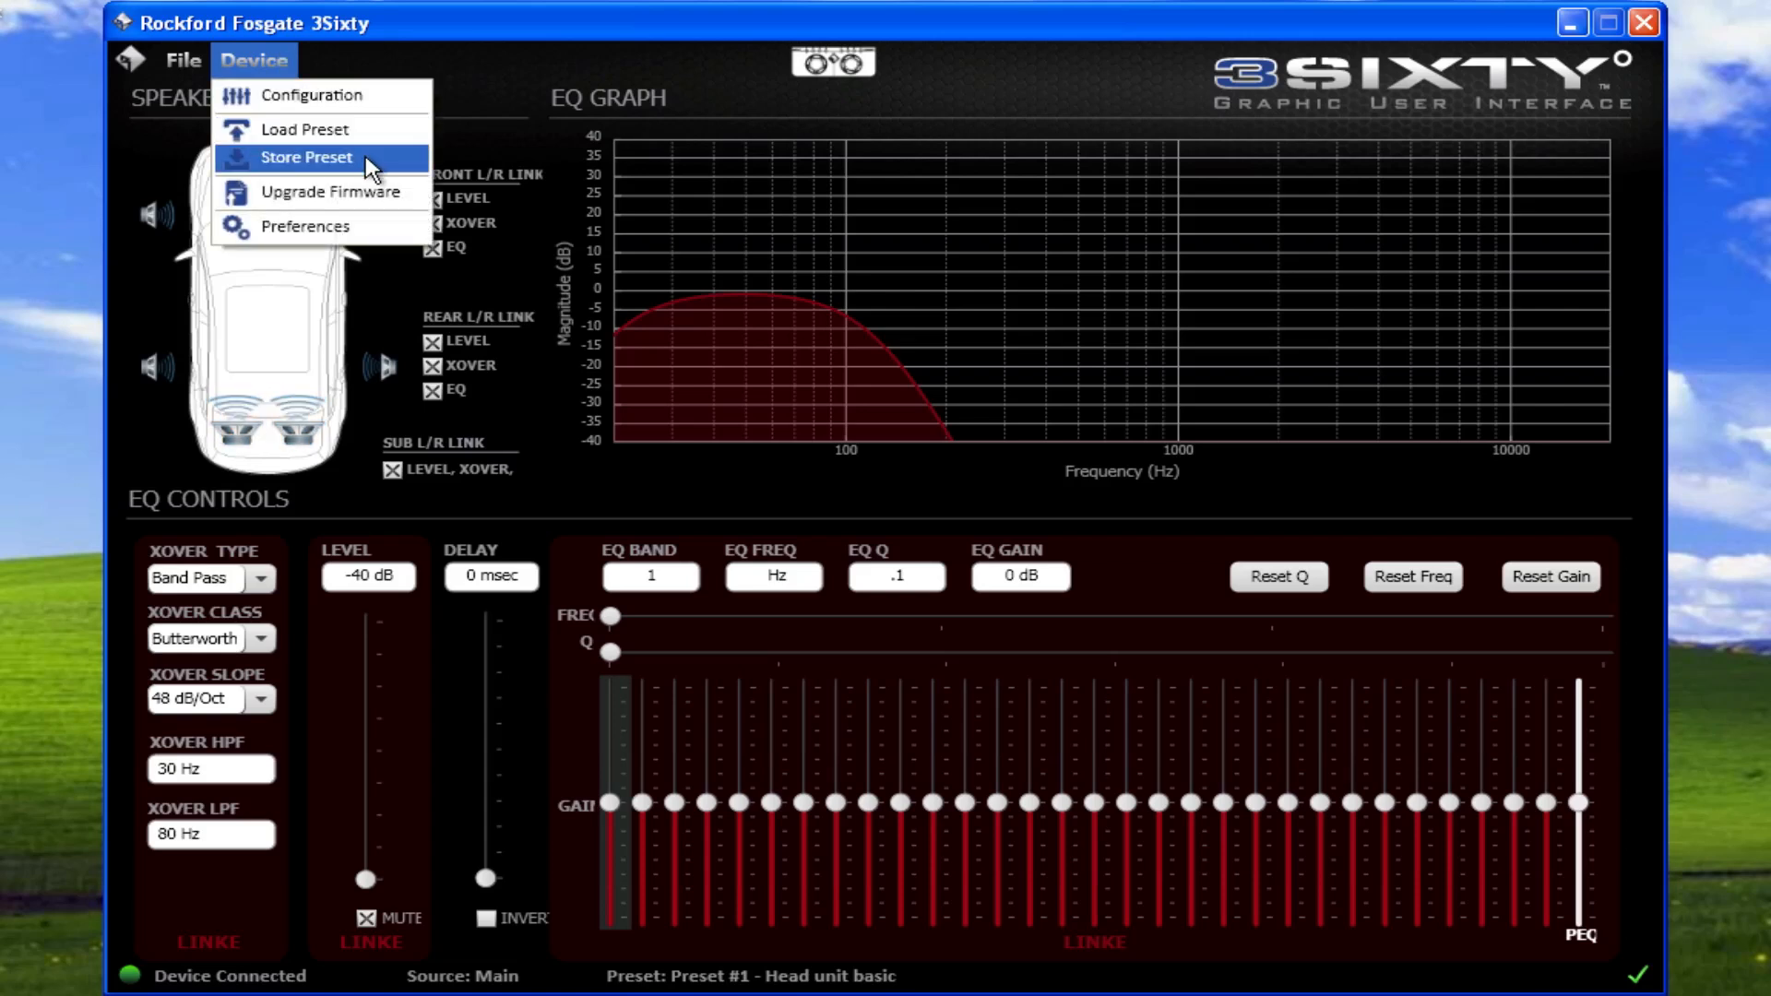
left_click(308, 156)
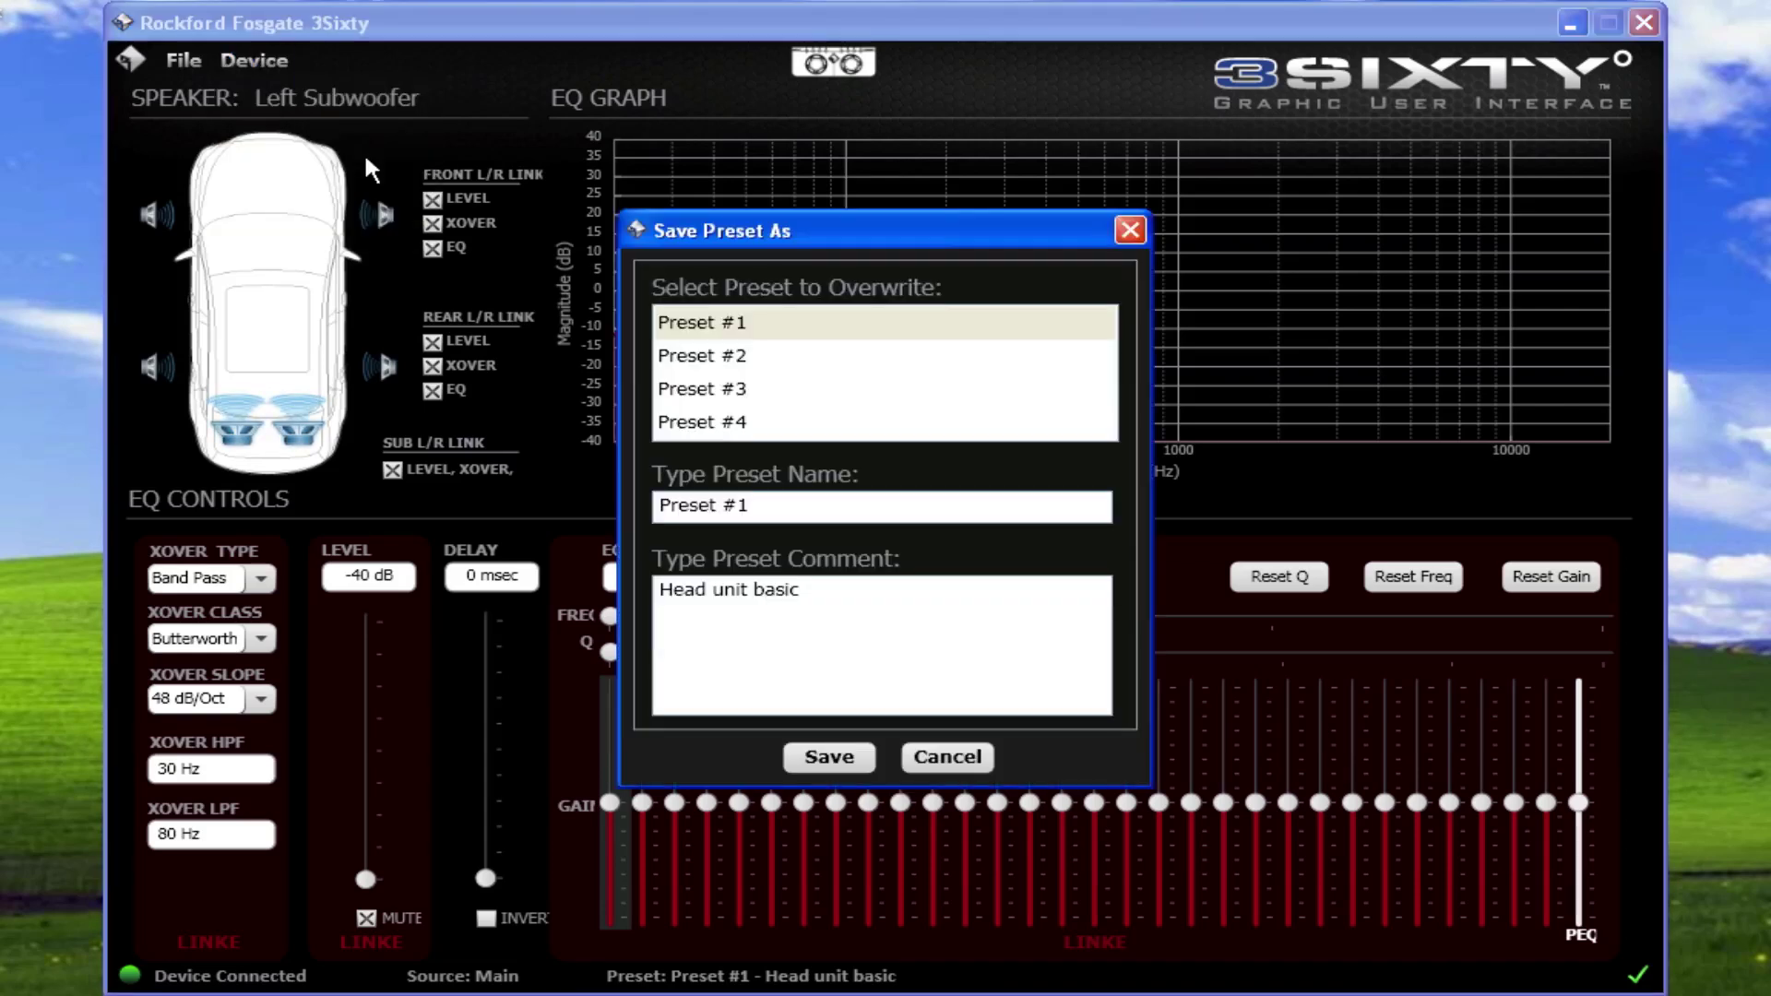
left_click(734, 355)
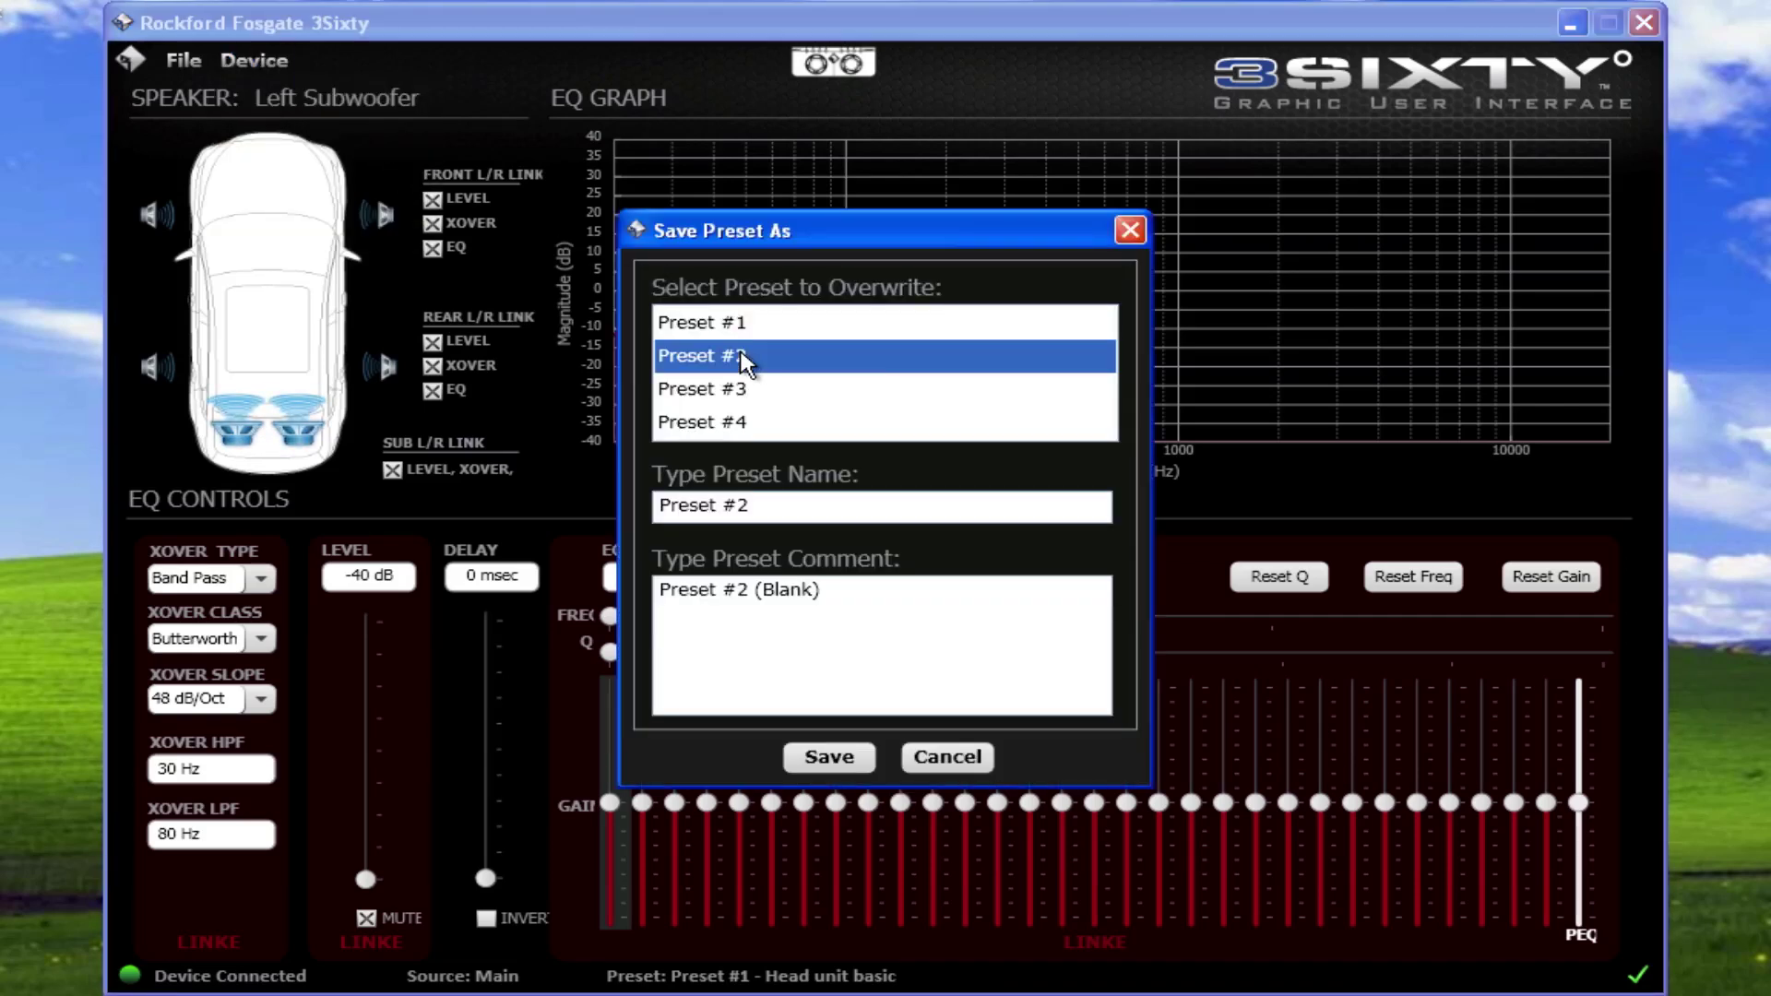
left_click(860, 756)
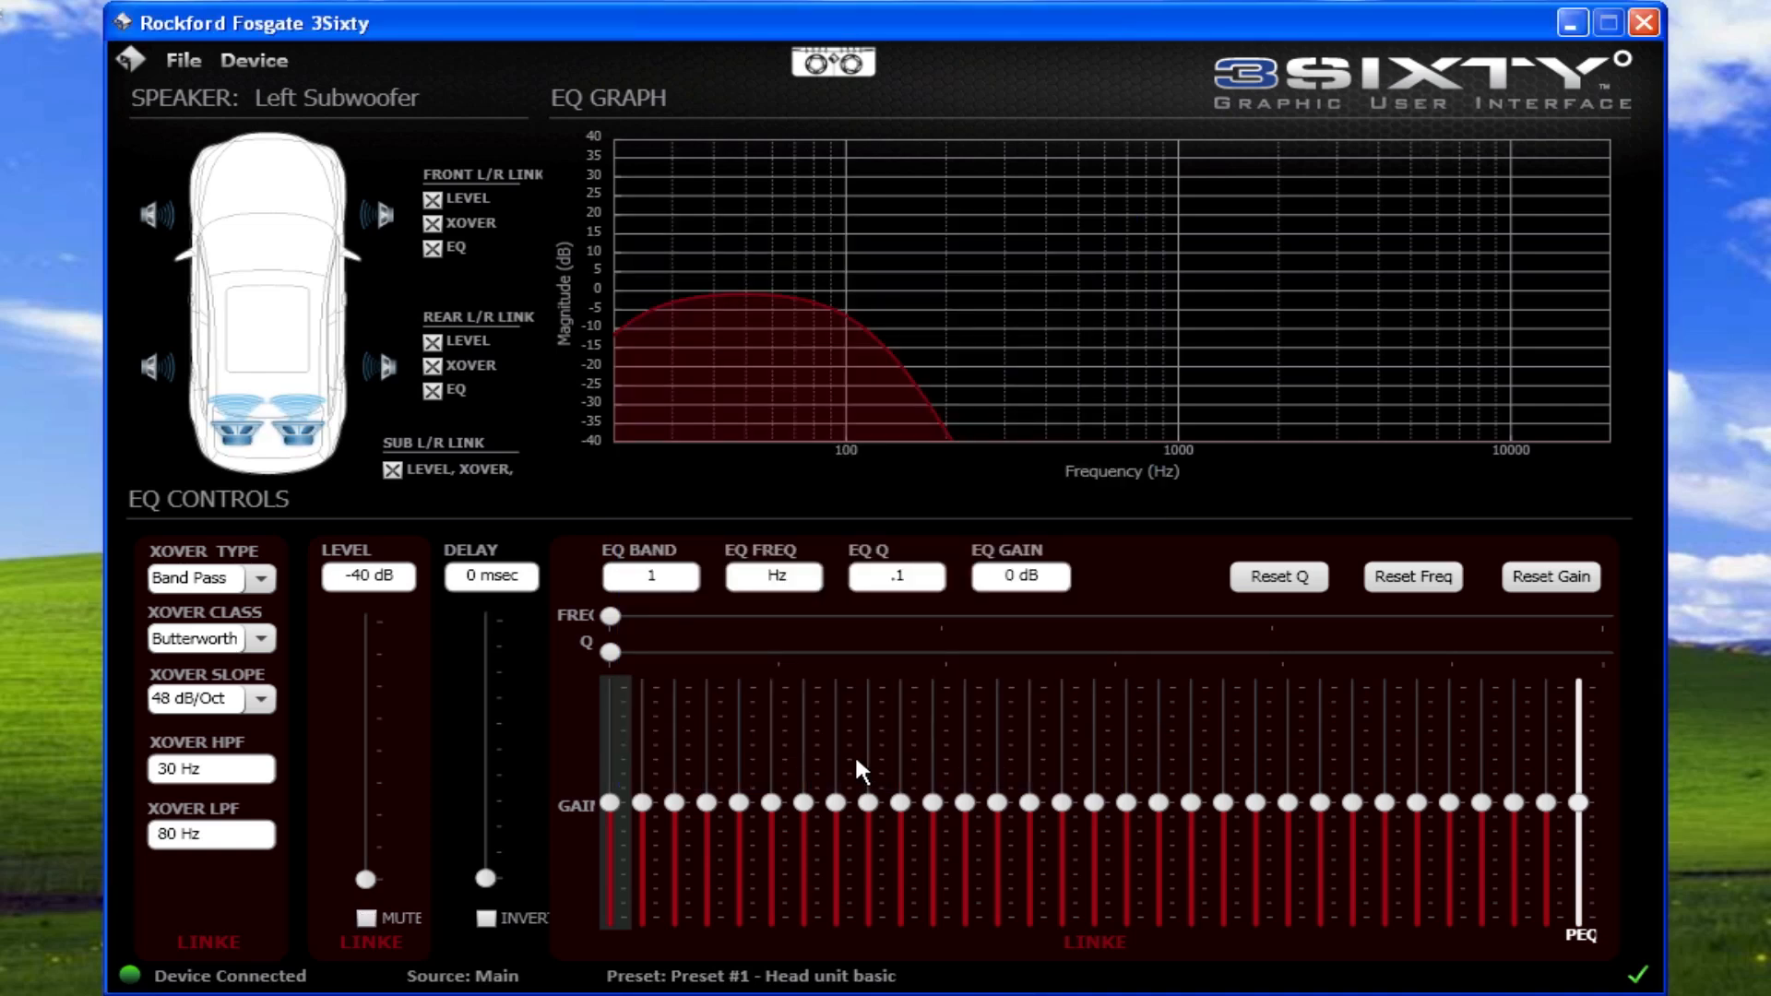
Step: In the Remote preferences, set the mounting orientation to Inverted
left_click(253, 60)
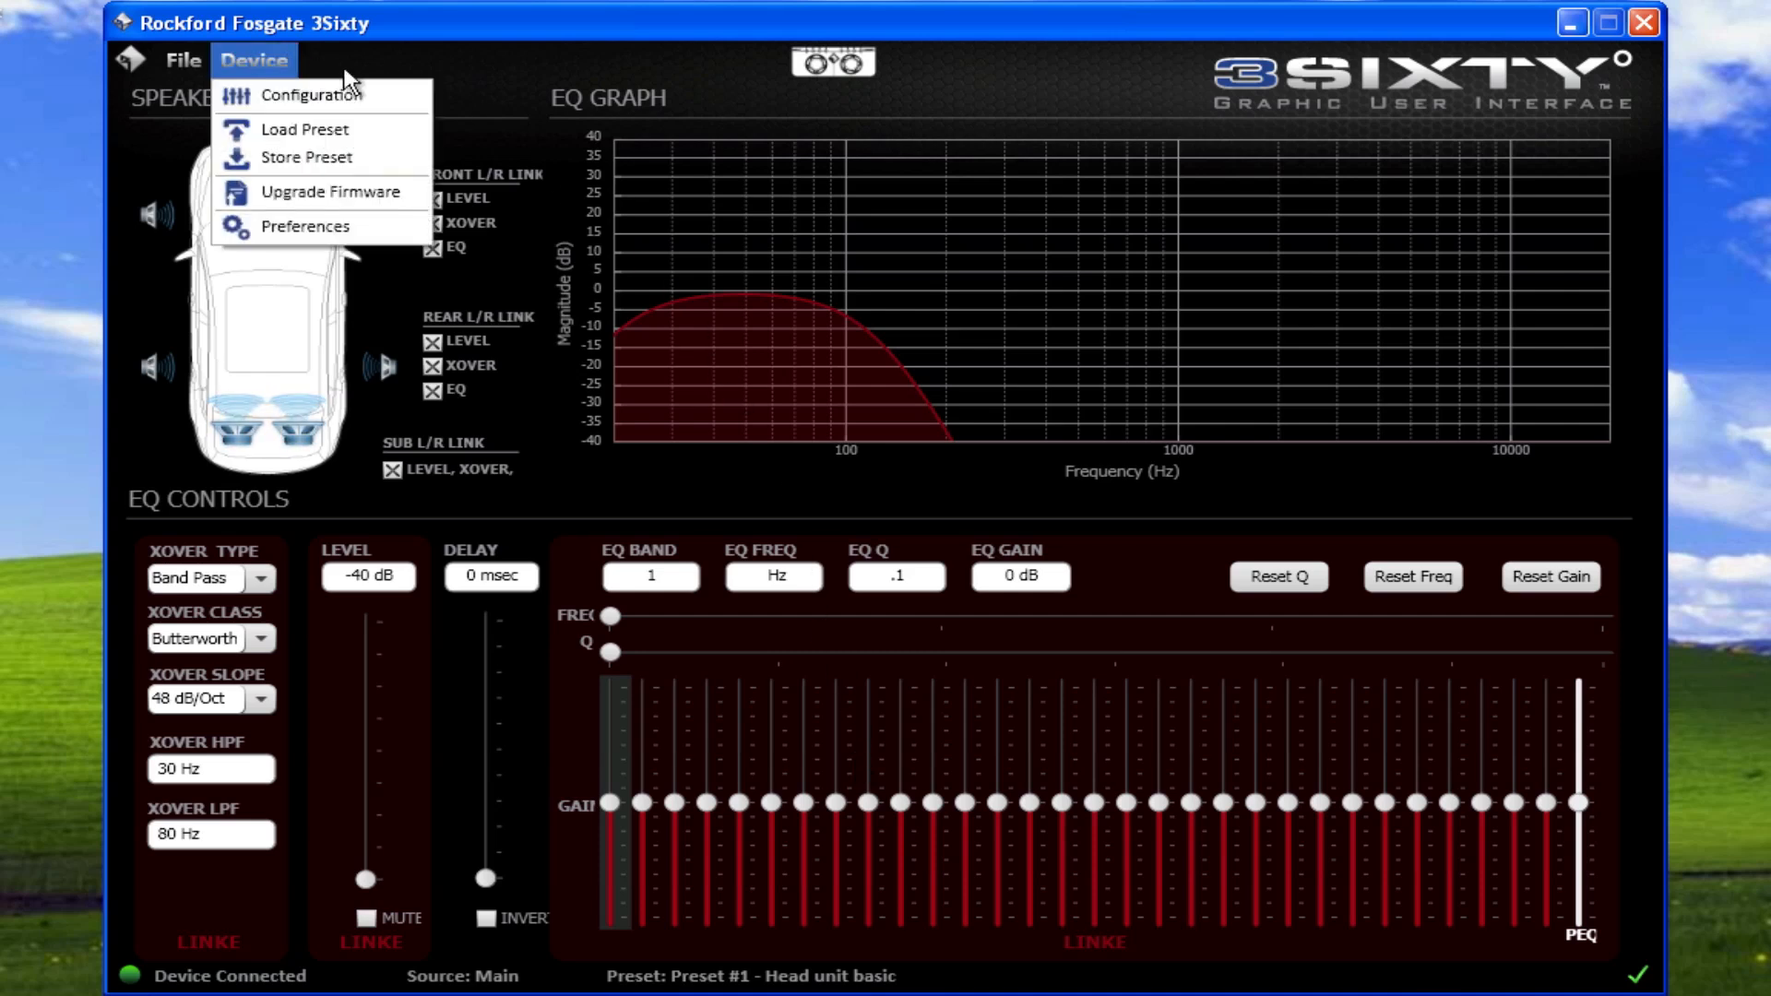
left_click(367, 221)
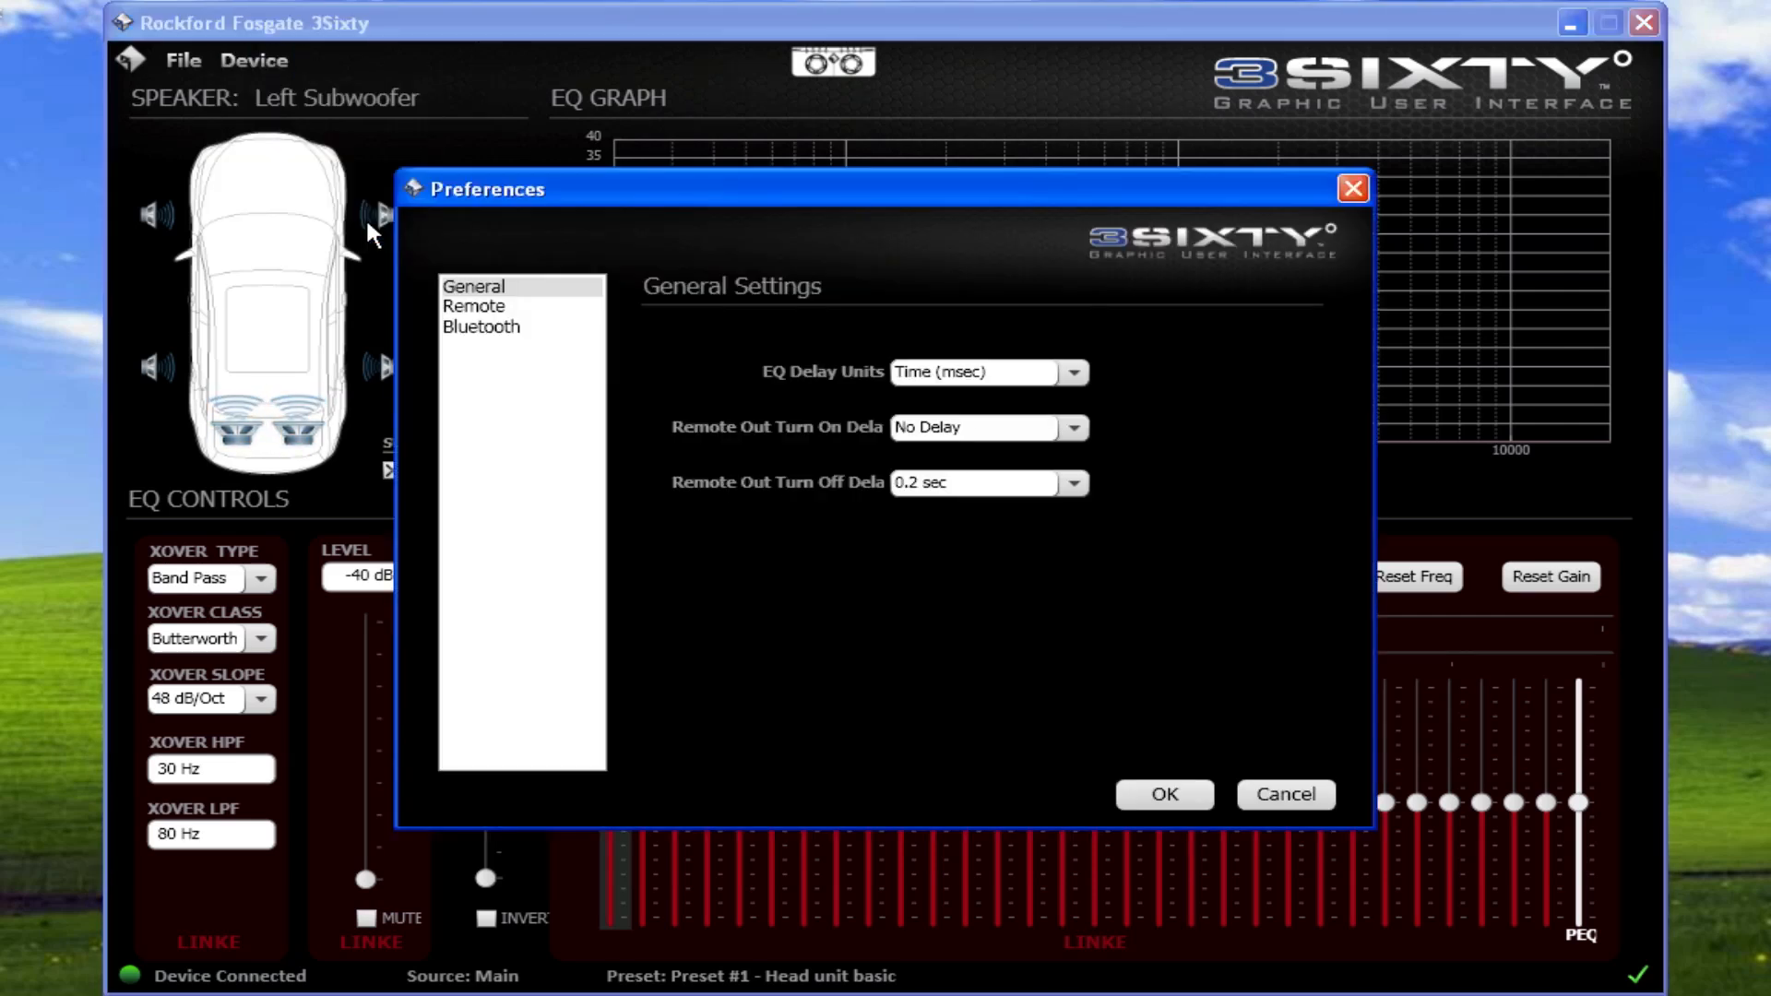
left_click(478, 306)
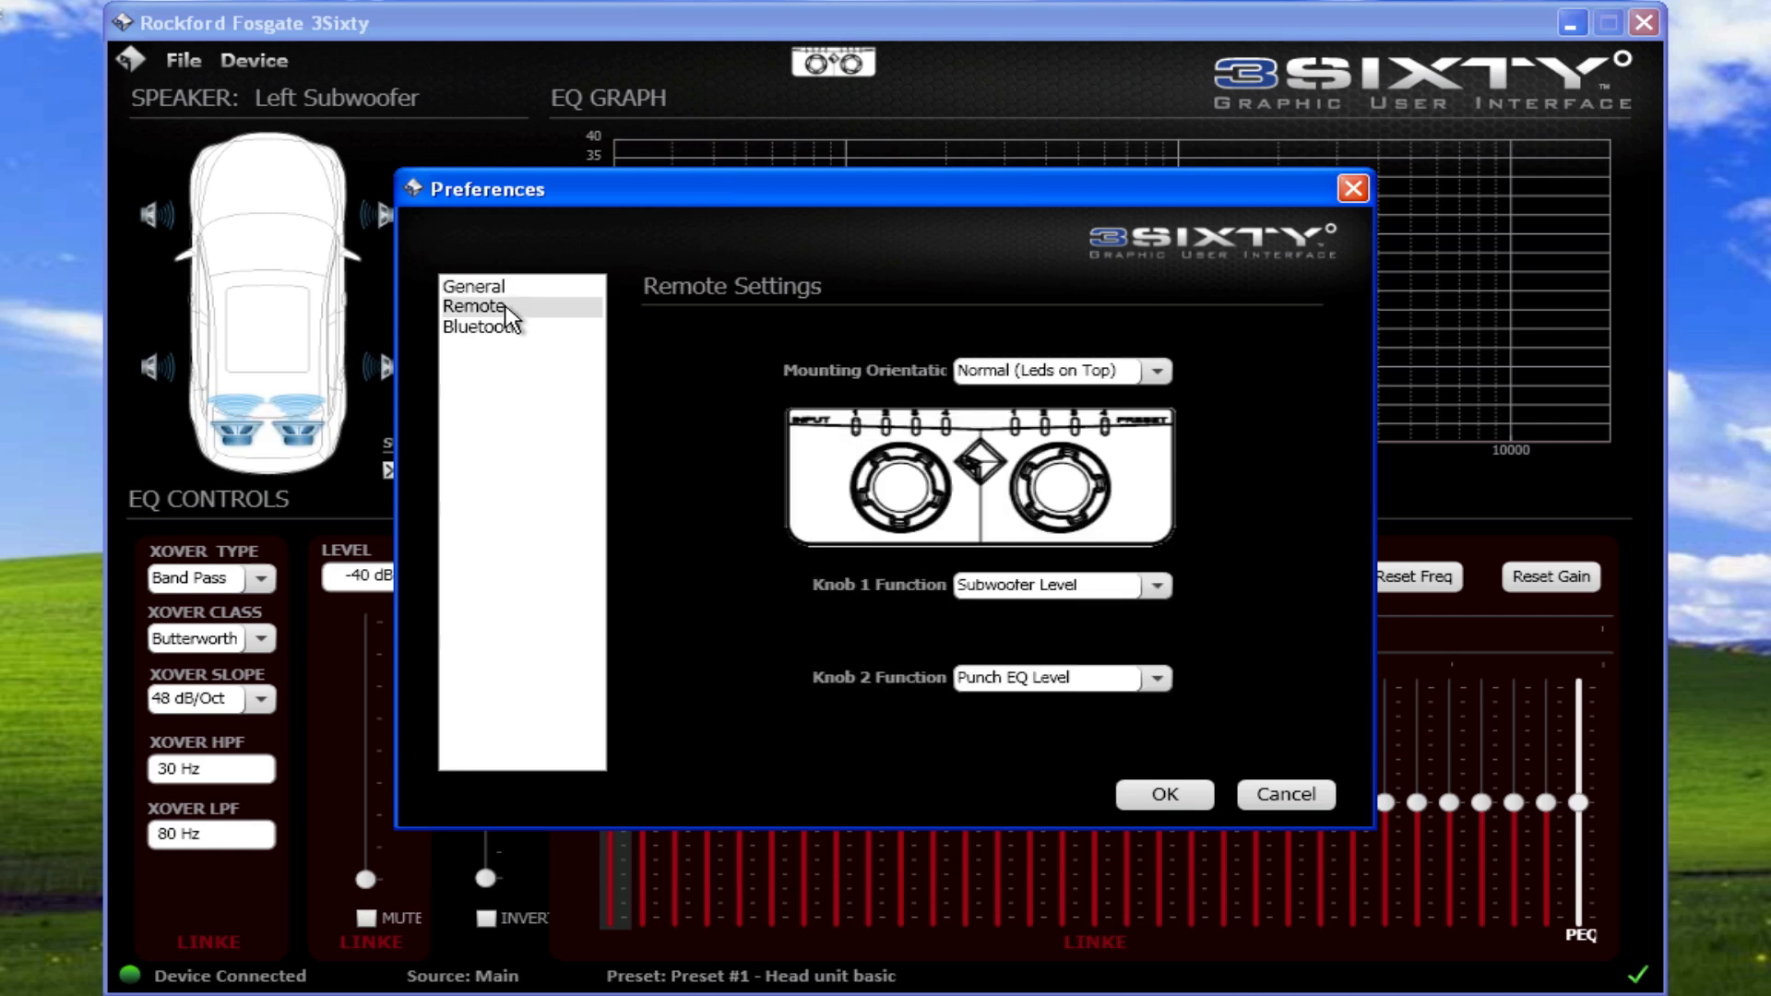
left_click(1157, 372)
left_click(1157, 418)
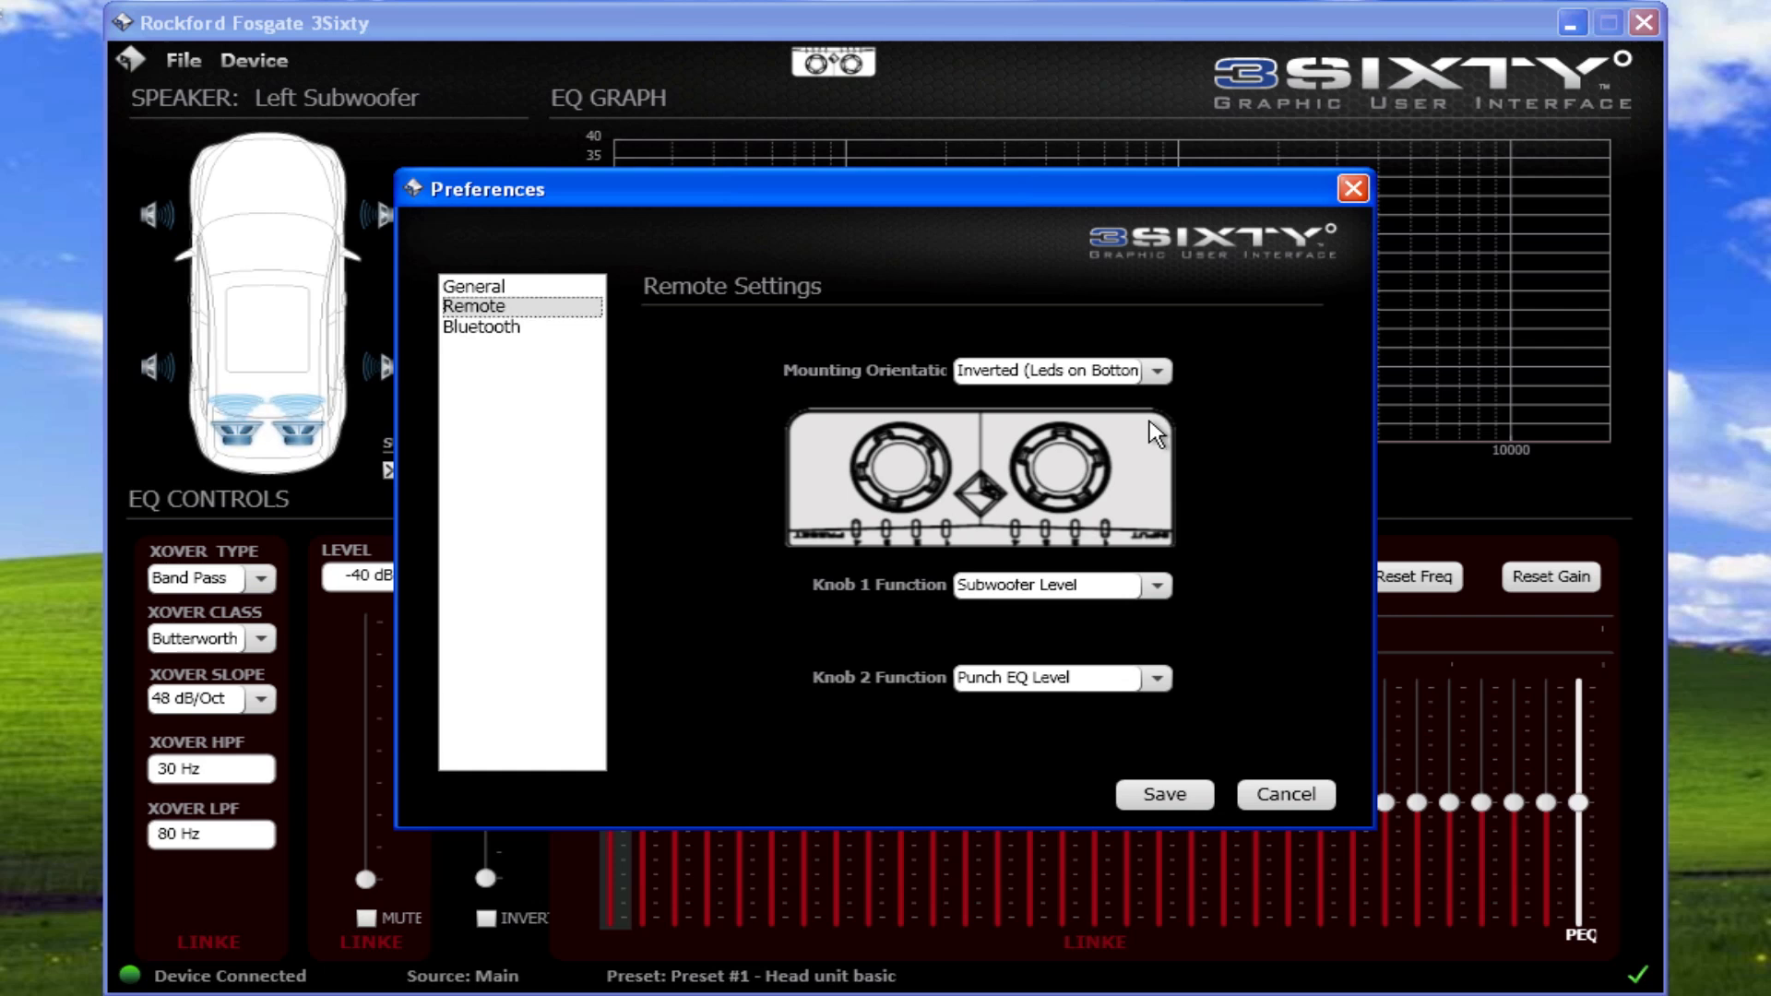
Step: Assign knob 1 to Master Level and knob 2 to Punch EQ Level, and save
left_click(1155, 584)
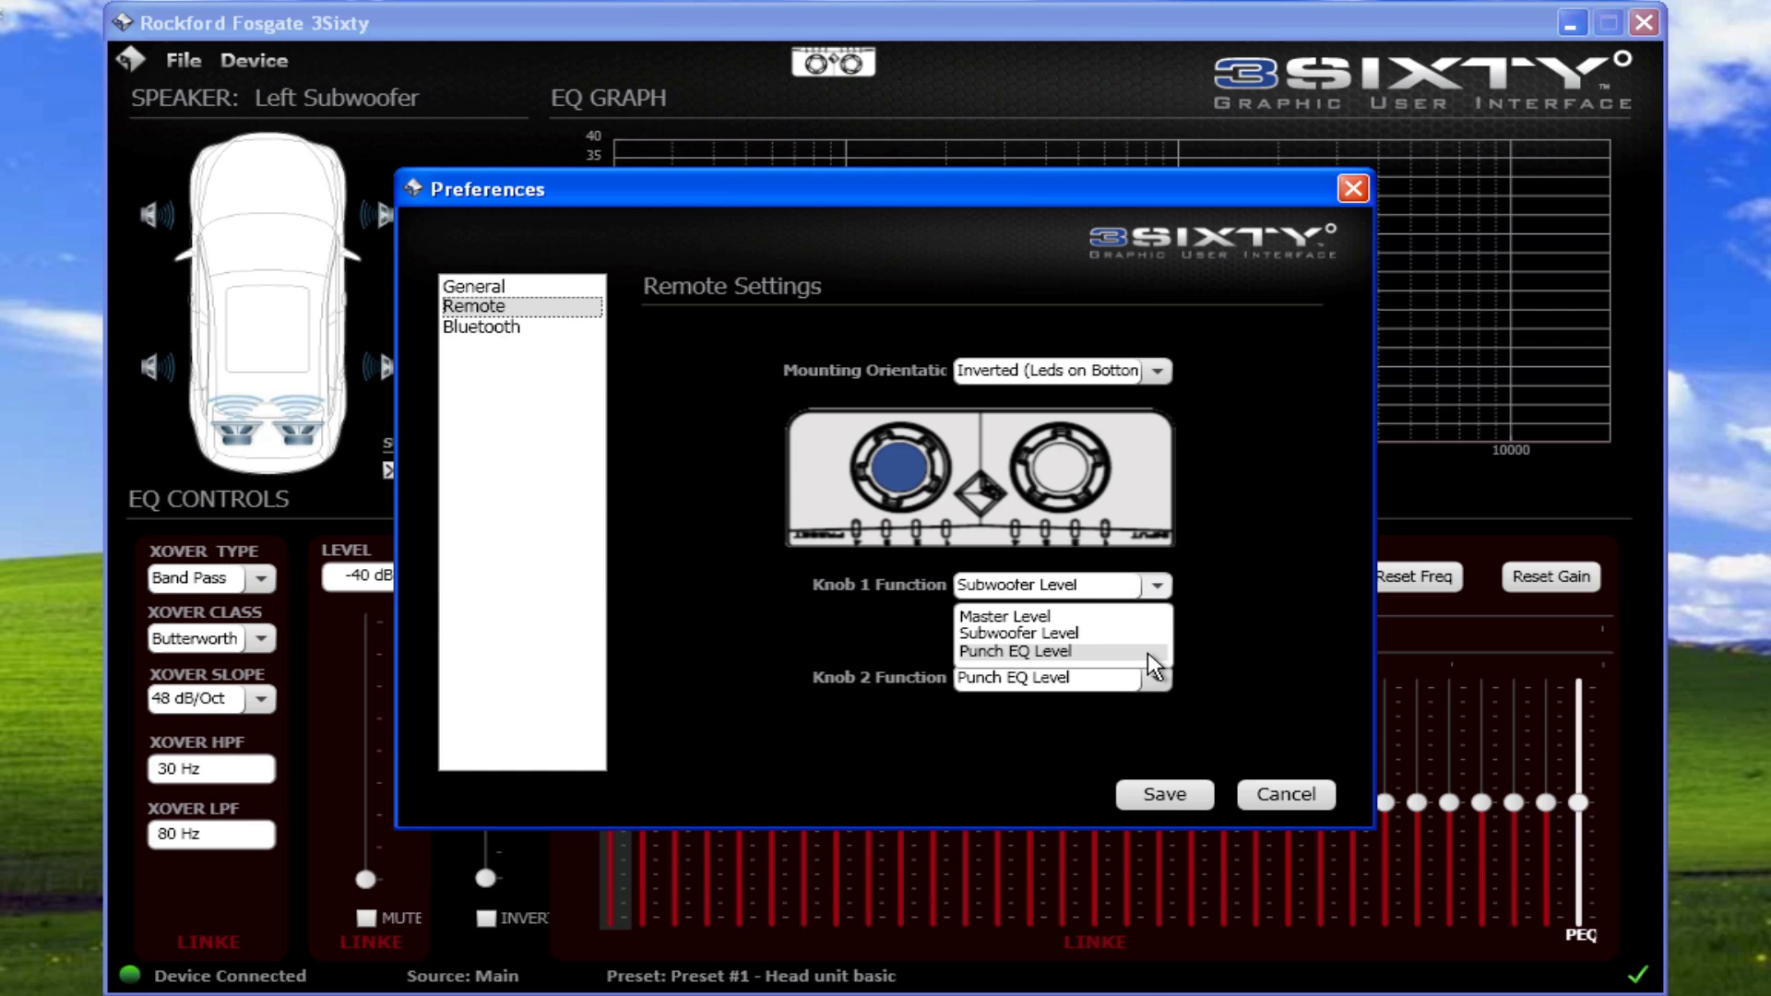
left_click(1147, 617)
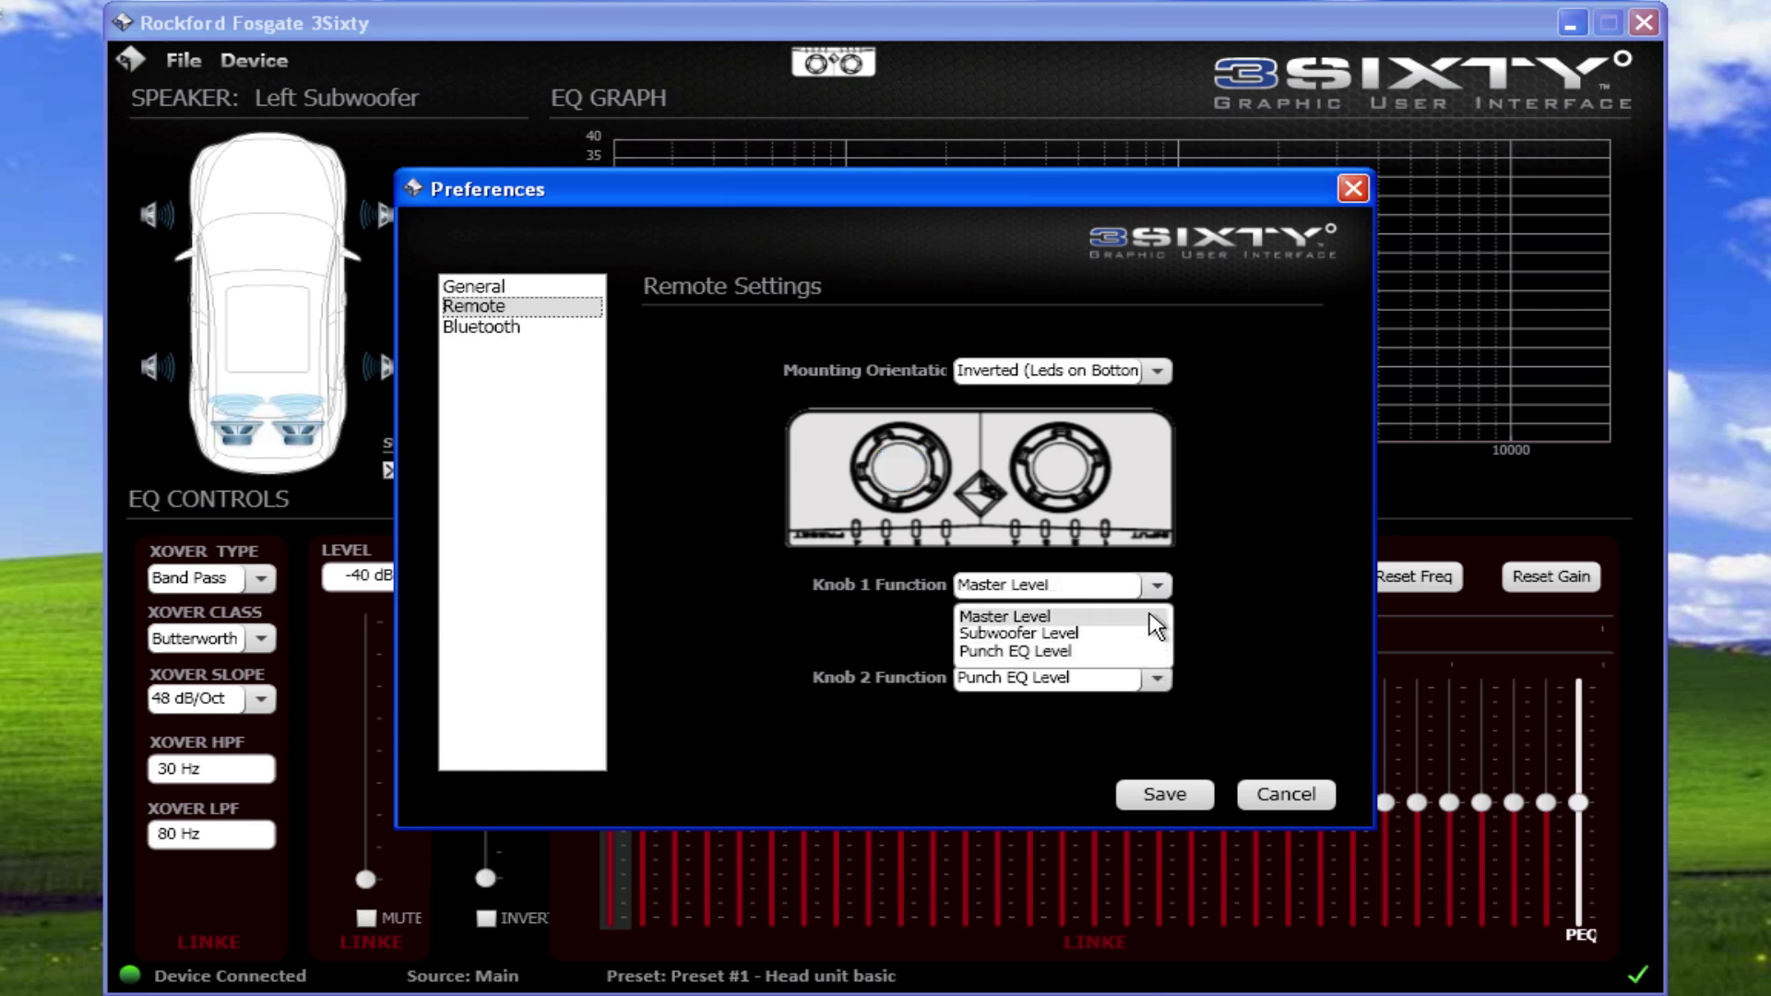
left_click(1156, 677)
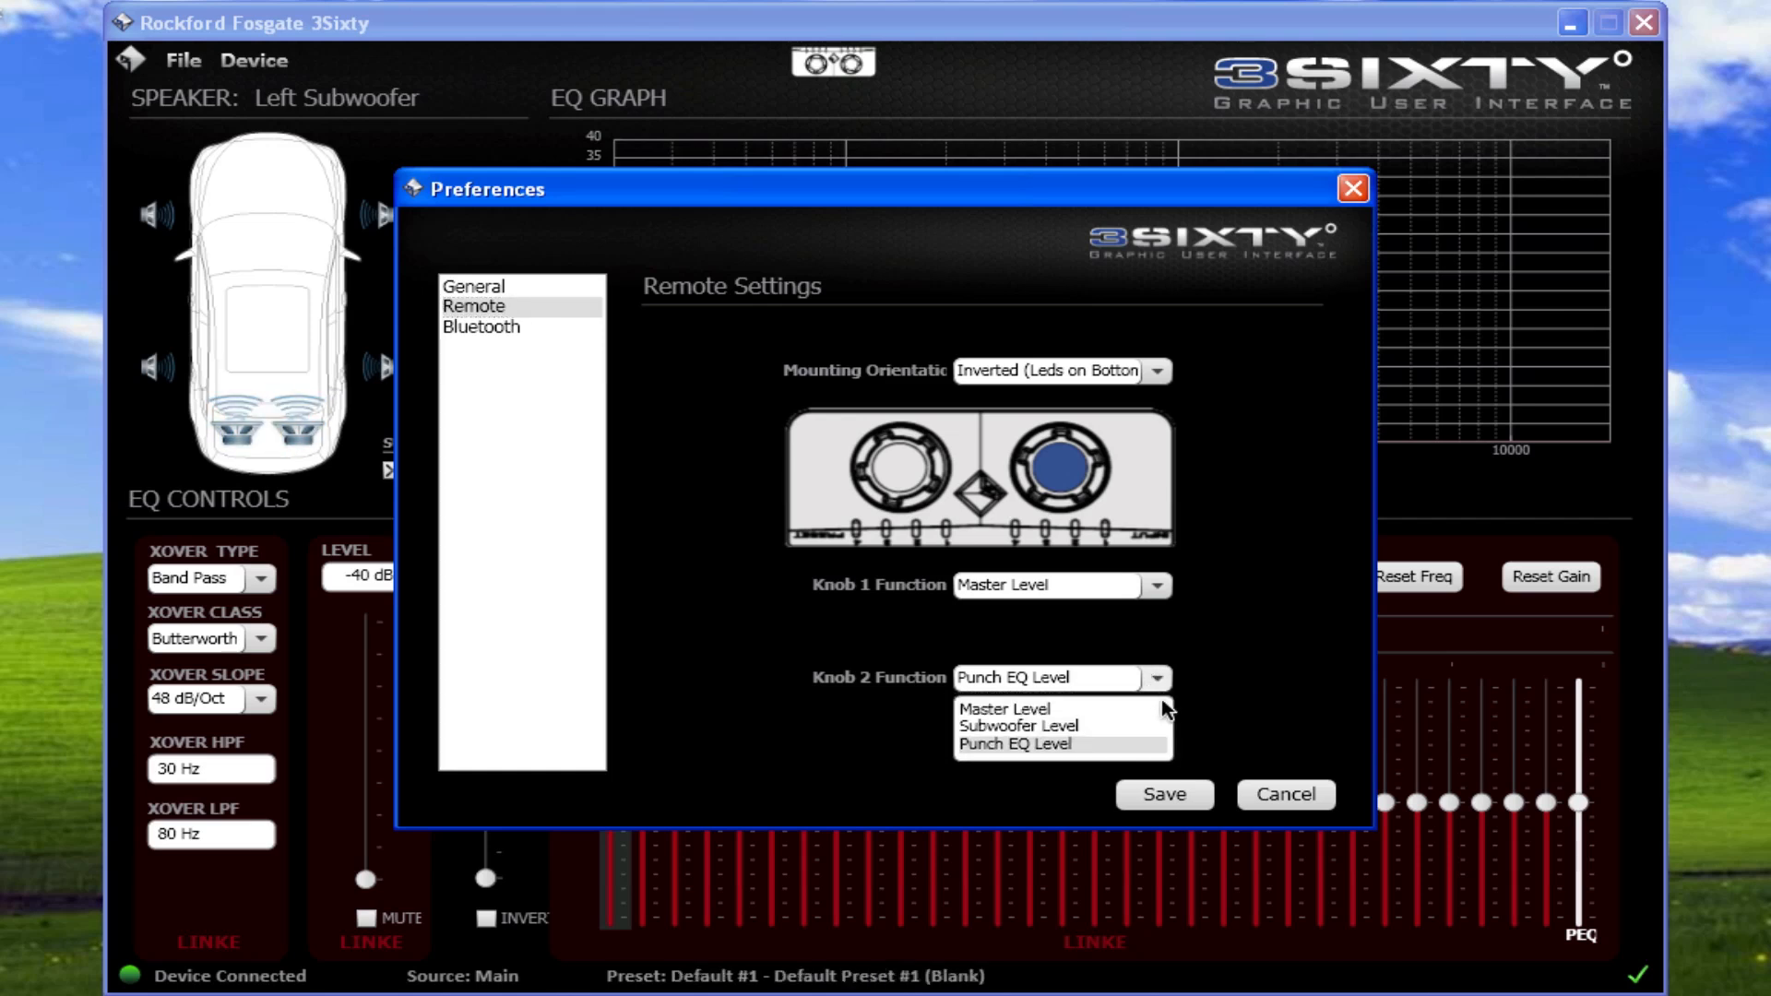
left_click(1163, 748)
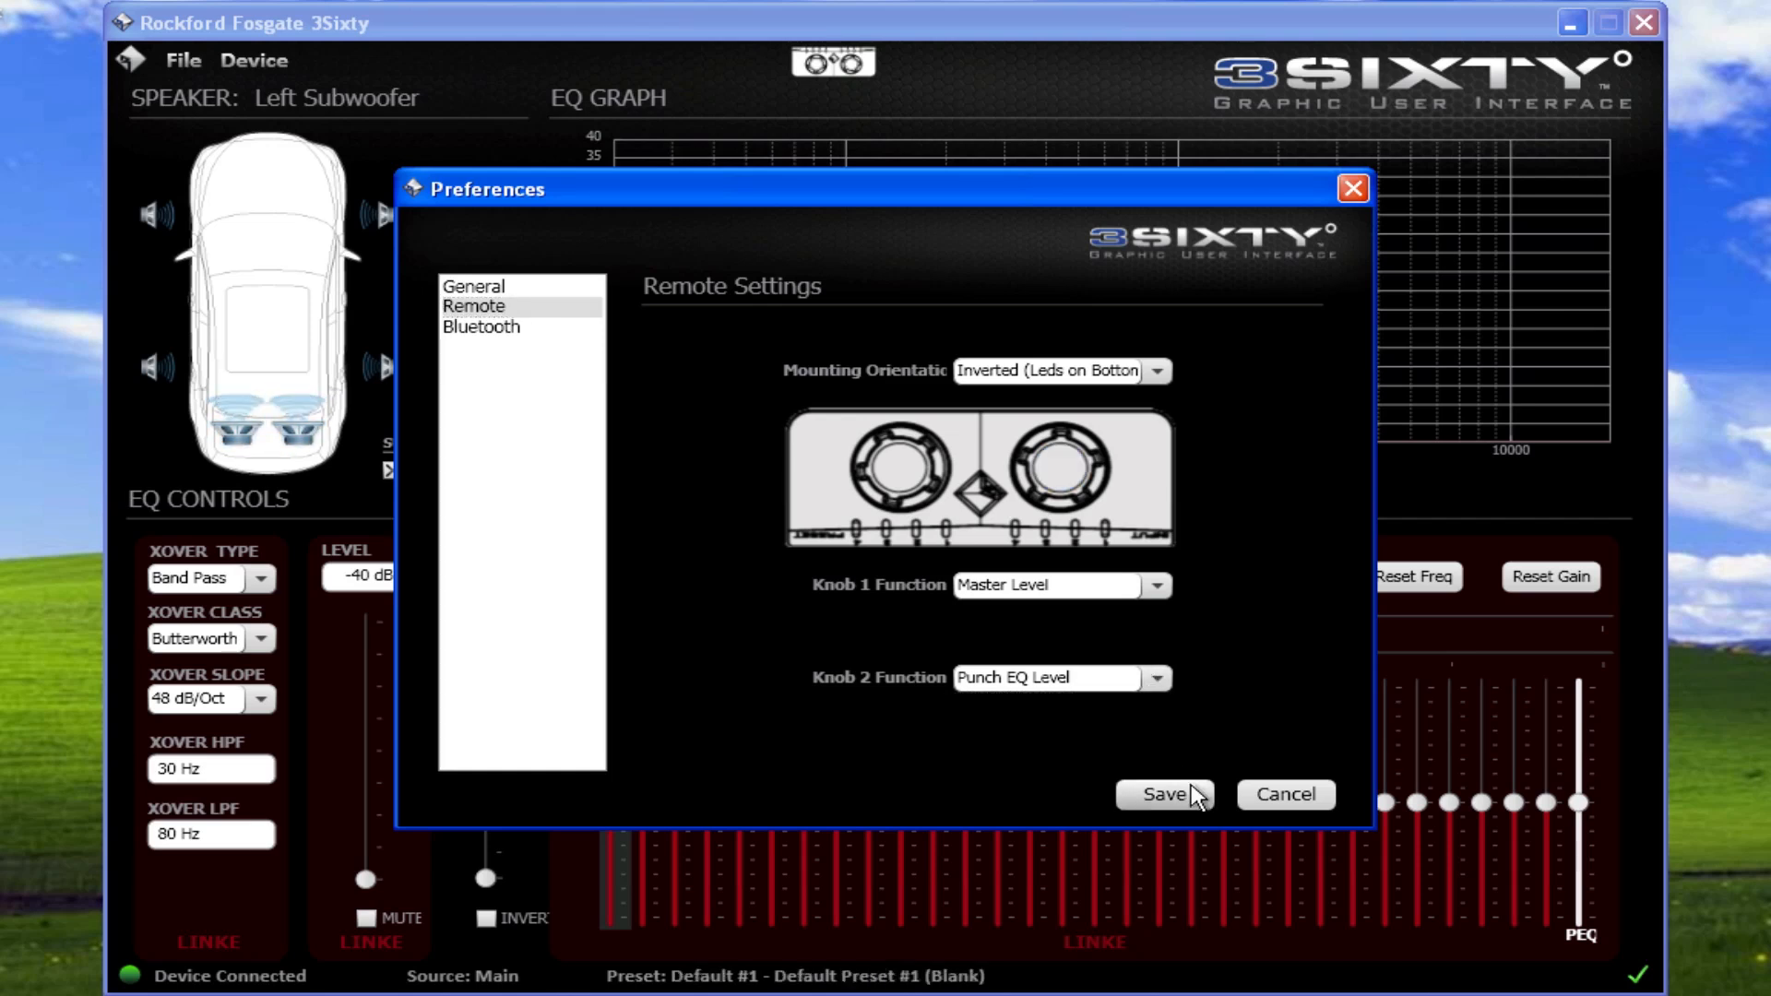
left_click(1169, 796)
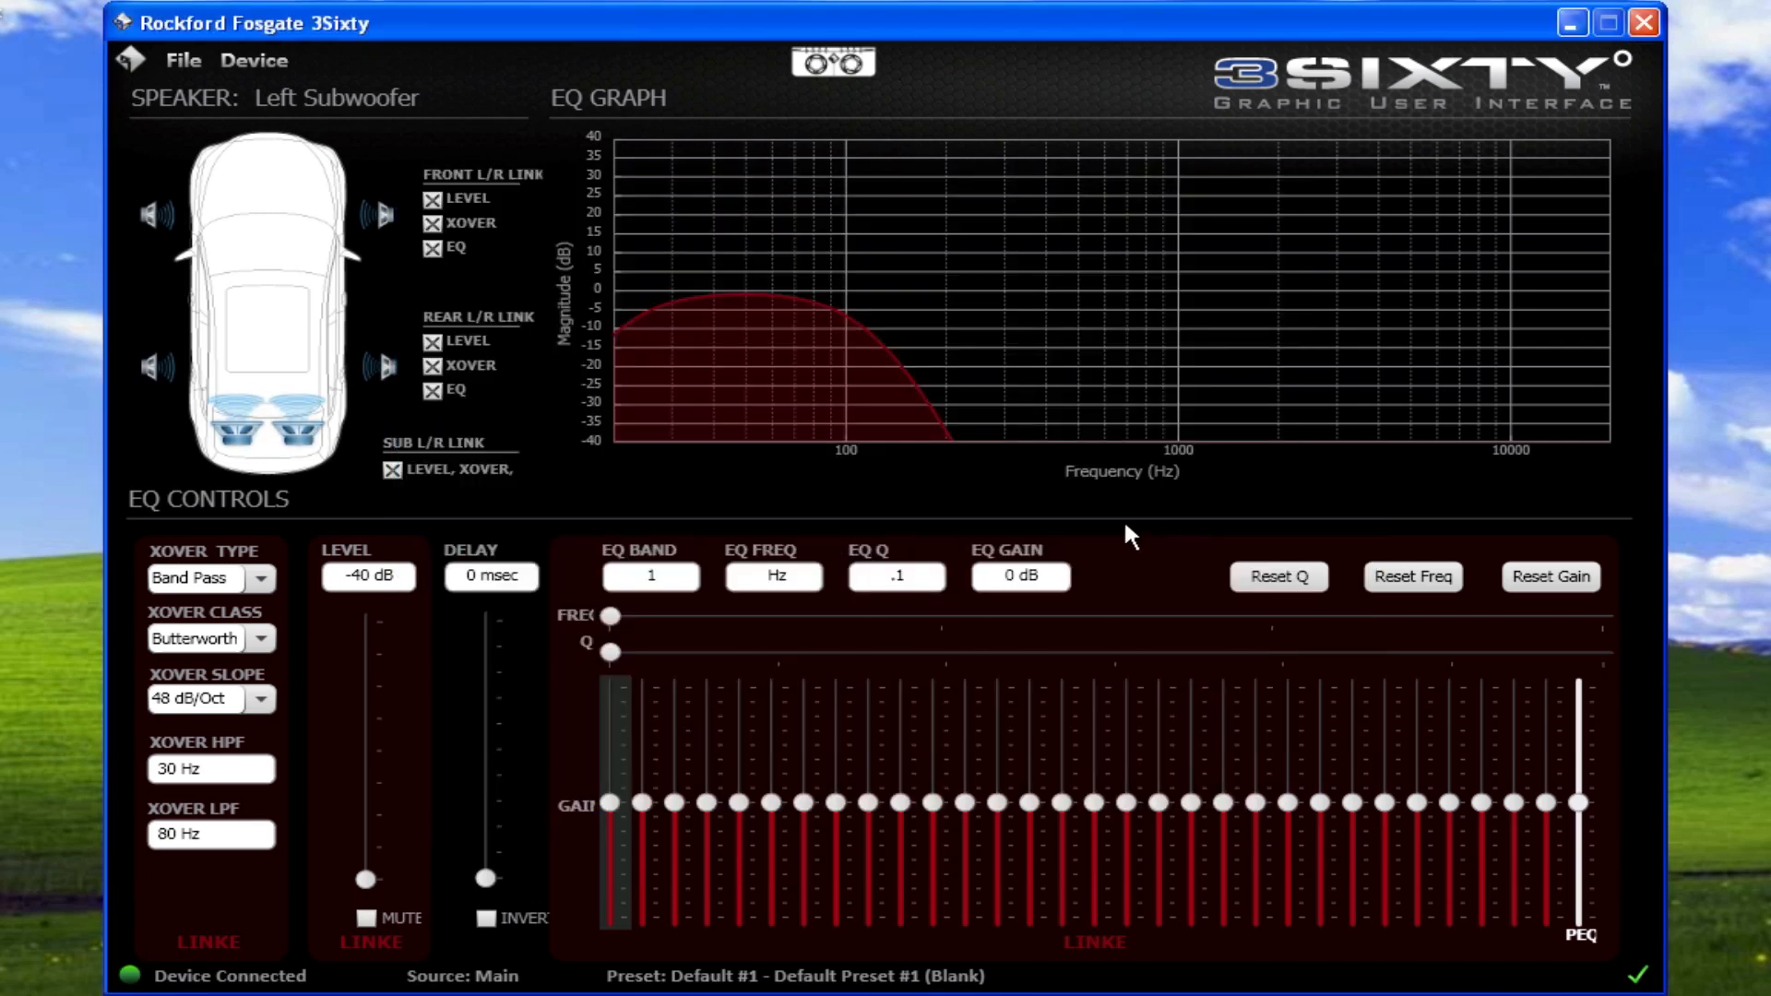